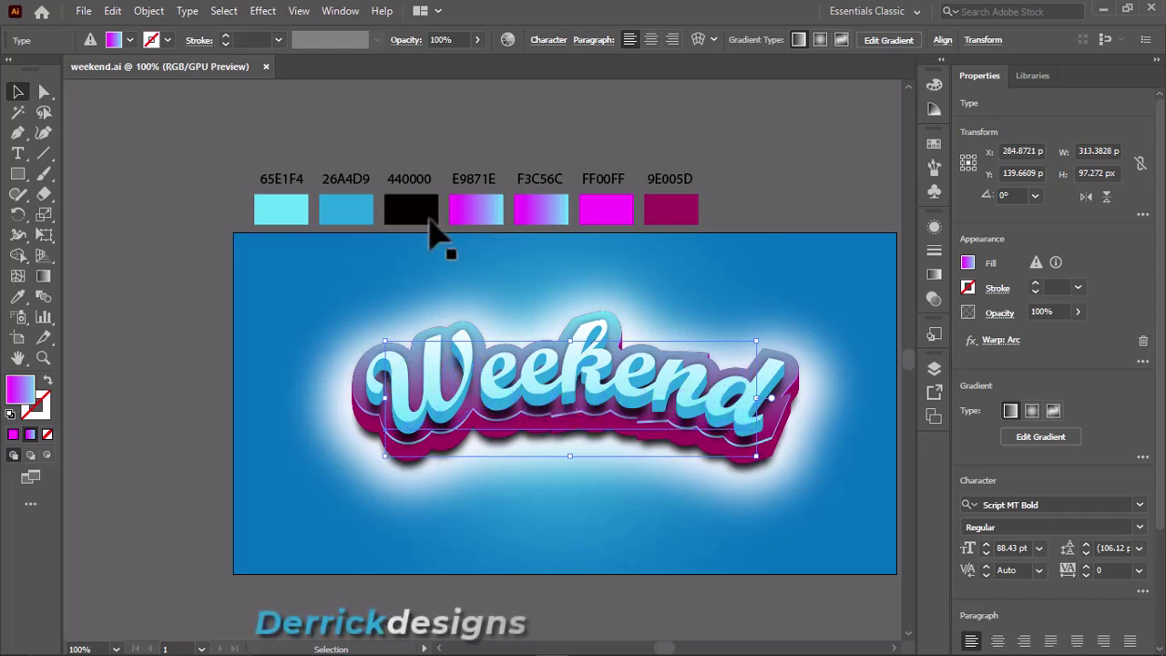
Step: Delete the 440000 colour label and the old Weekend 3D artwork with its glow
click(409, 180)
key(Delete)
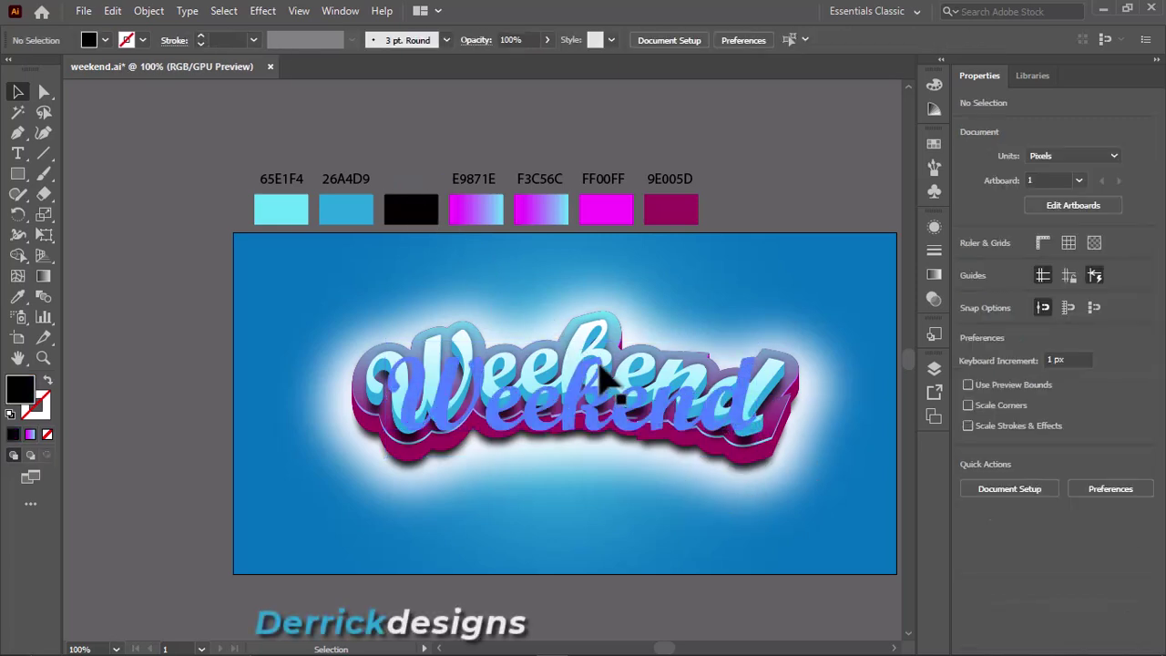
click(405, 460)
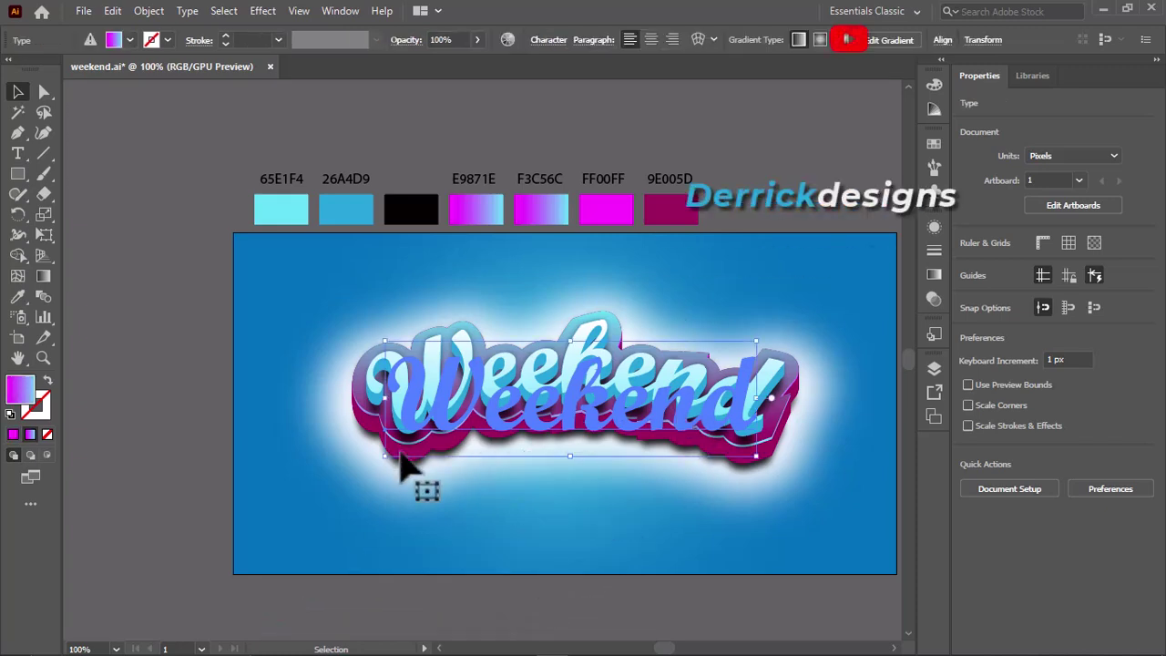
click(115, 648)
click(146, 629)
mouse_move(660, 360)
mouse_down()
mouse_move(679, 391)
mouse_move(658, 360)
mouse_up()
key(Delete)
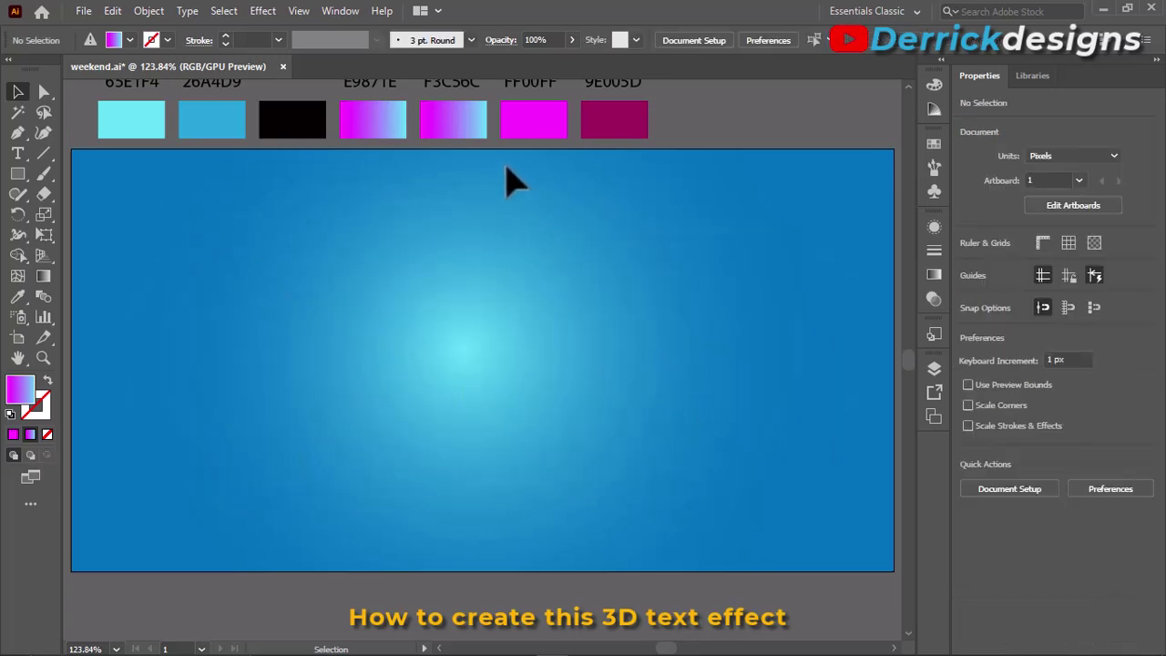
Step: Unlock the background rectangle in Layers and select it
click(934, 369)
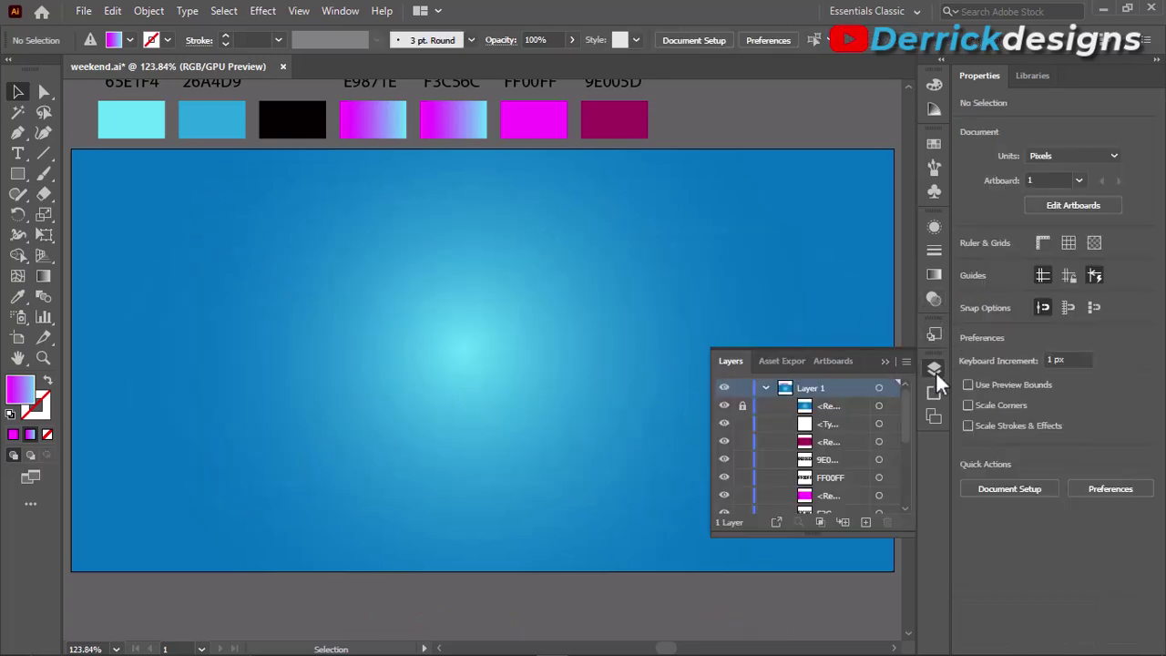
click(743, 406)
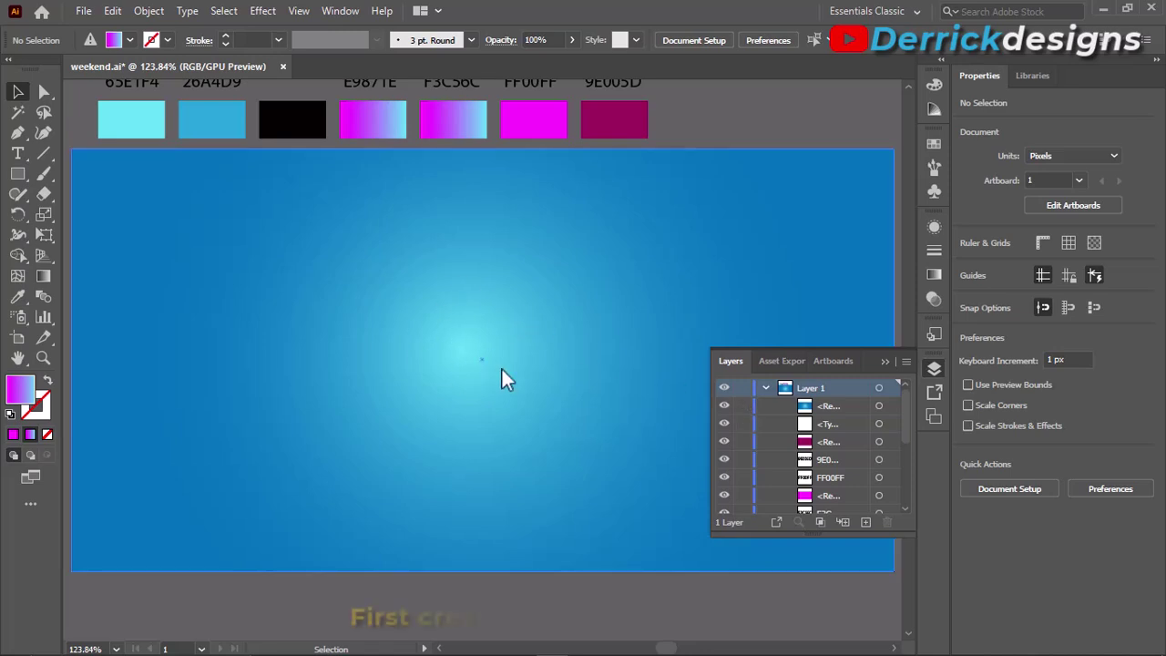
click(933, 274)
click(593, 236)
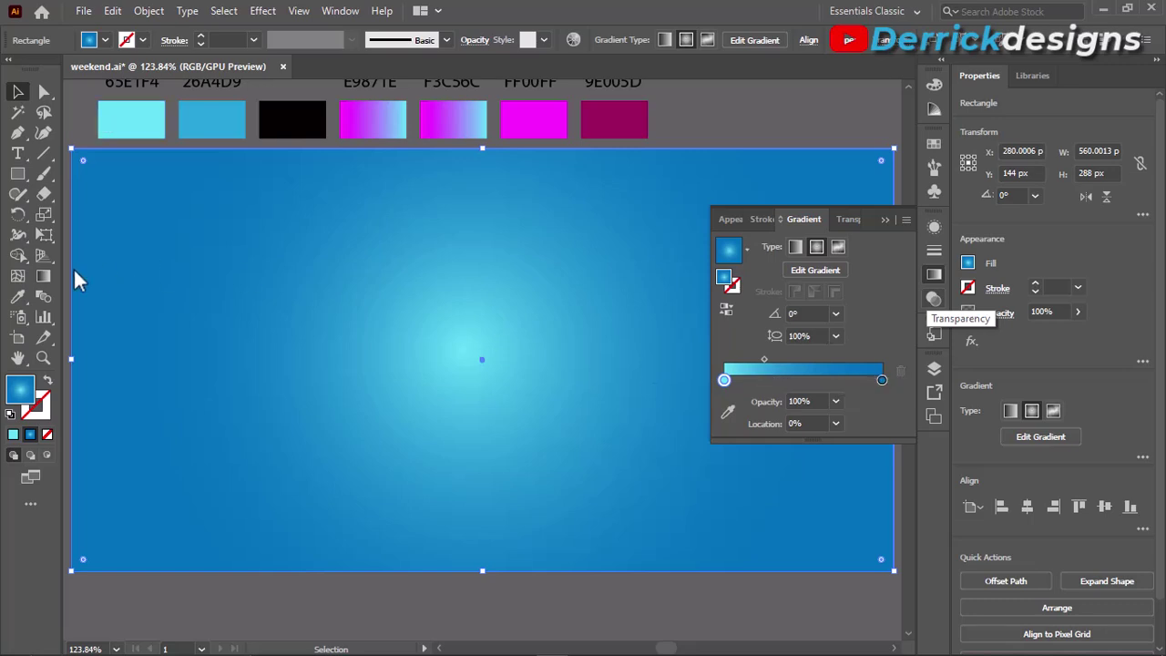
Step: Resize the radial gradient, moving its centre and midpoint down and outward
click(43, 275)
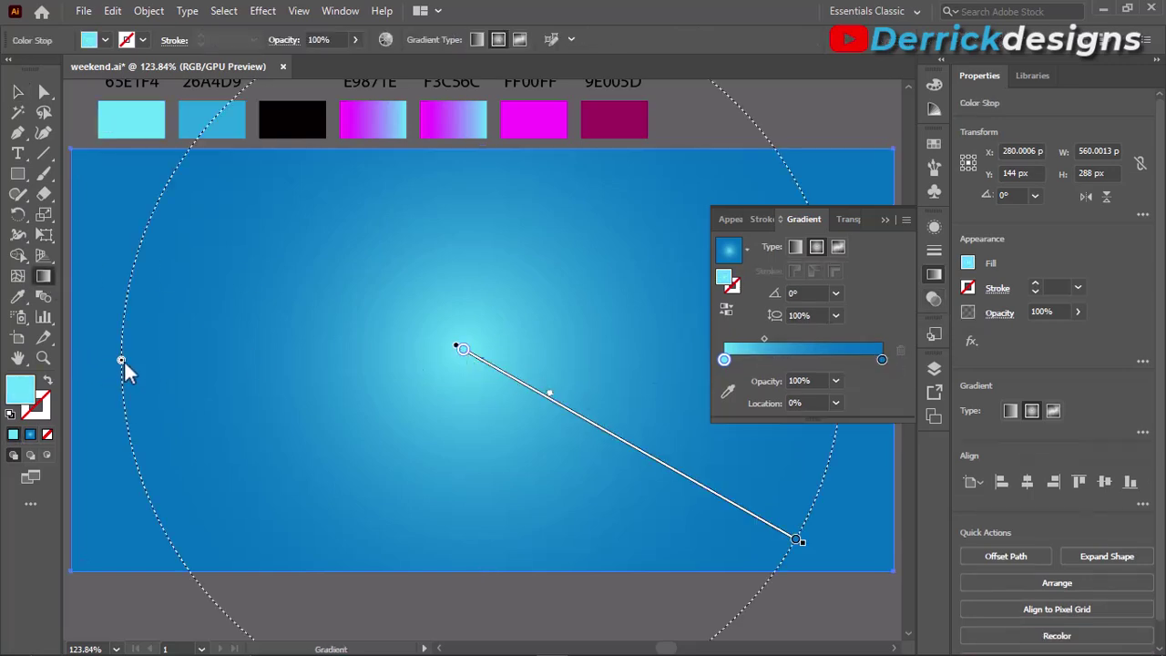
drag(121, 360, 264, 364)
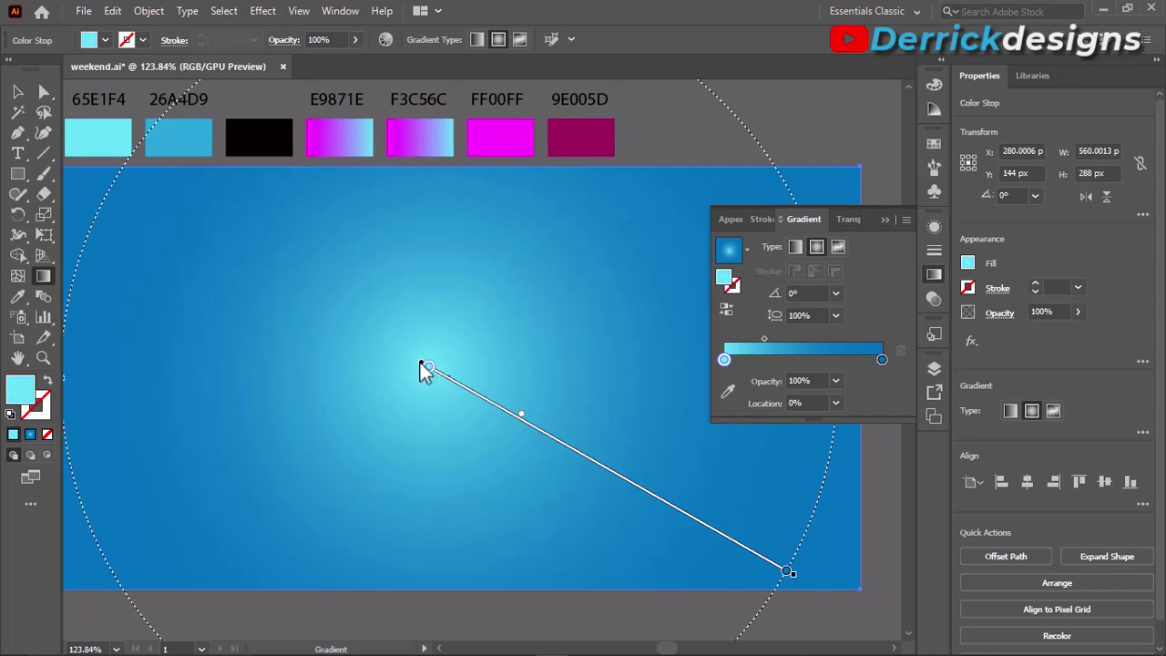
drag(424, 371, 440, 379)
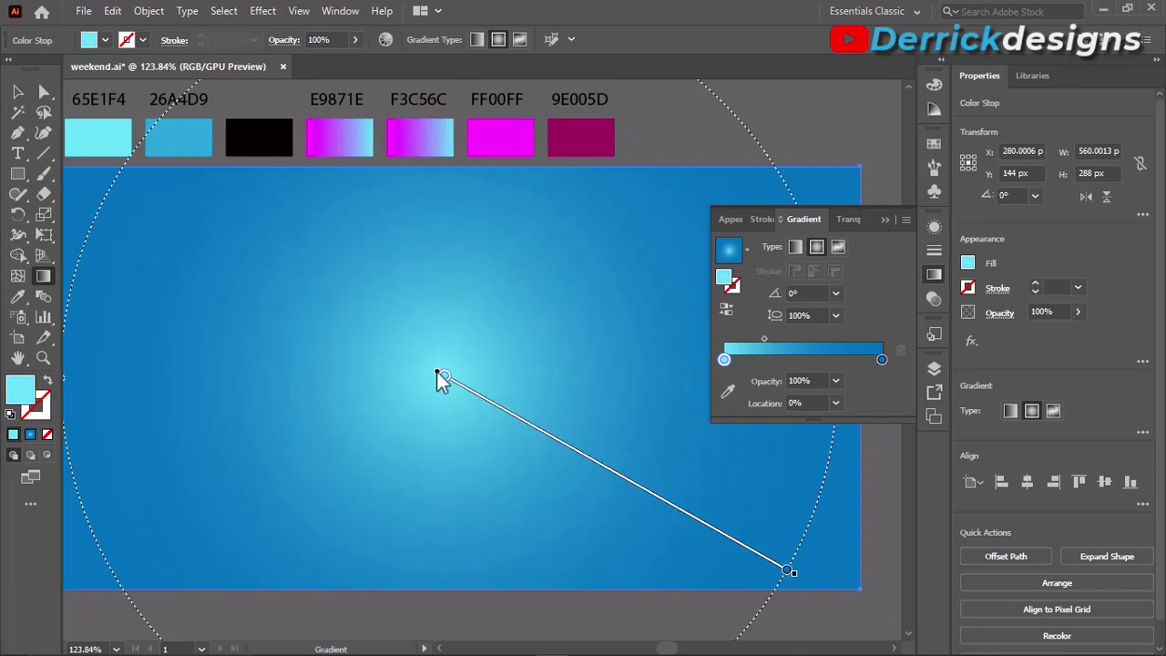
drag(534, 420, 550, 429)
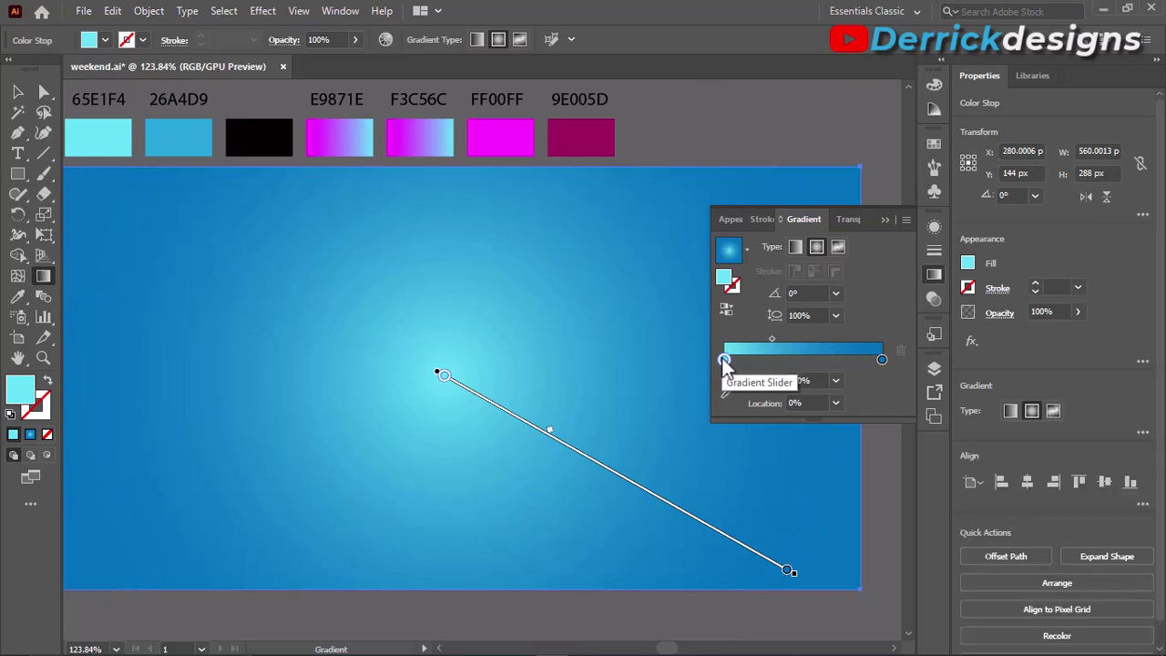
Step: Lock the background rectangle again in Layers
click(18, 92)
click(934, 370)
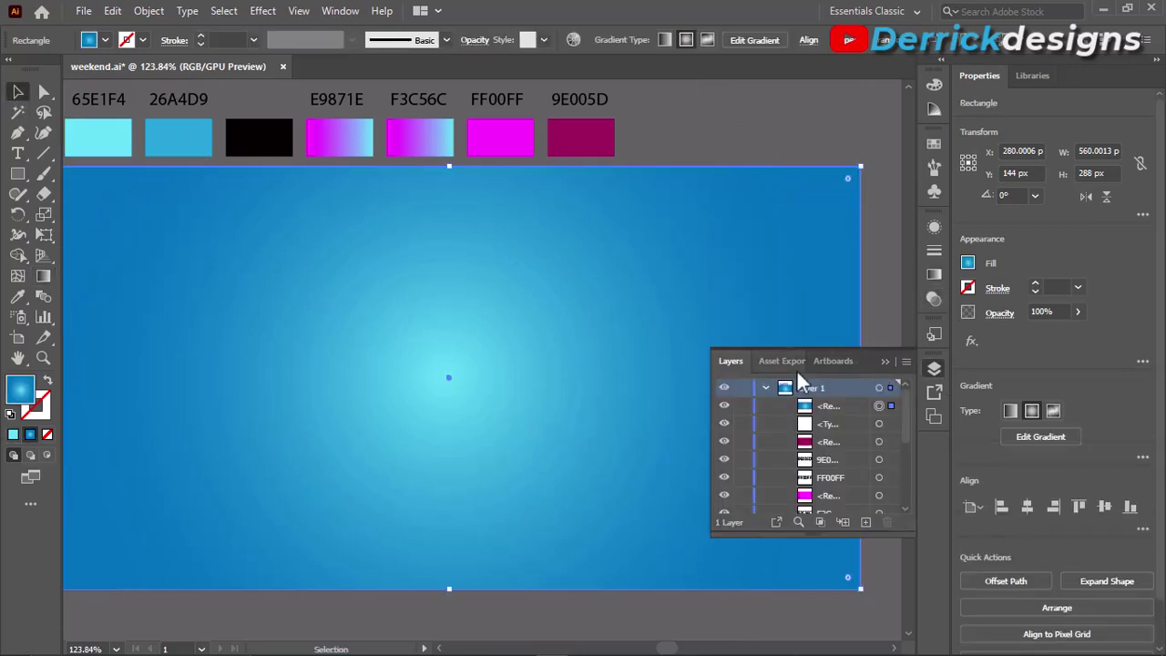
click(742, 406)
Step: Type 'Weekend' as black Script MT Bold text near the top of the artboard
click(885, 362)
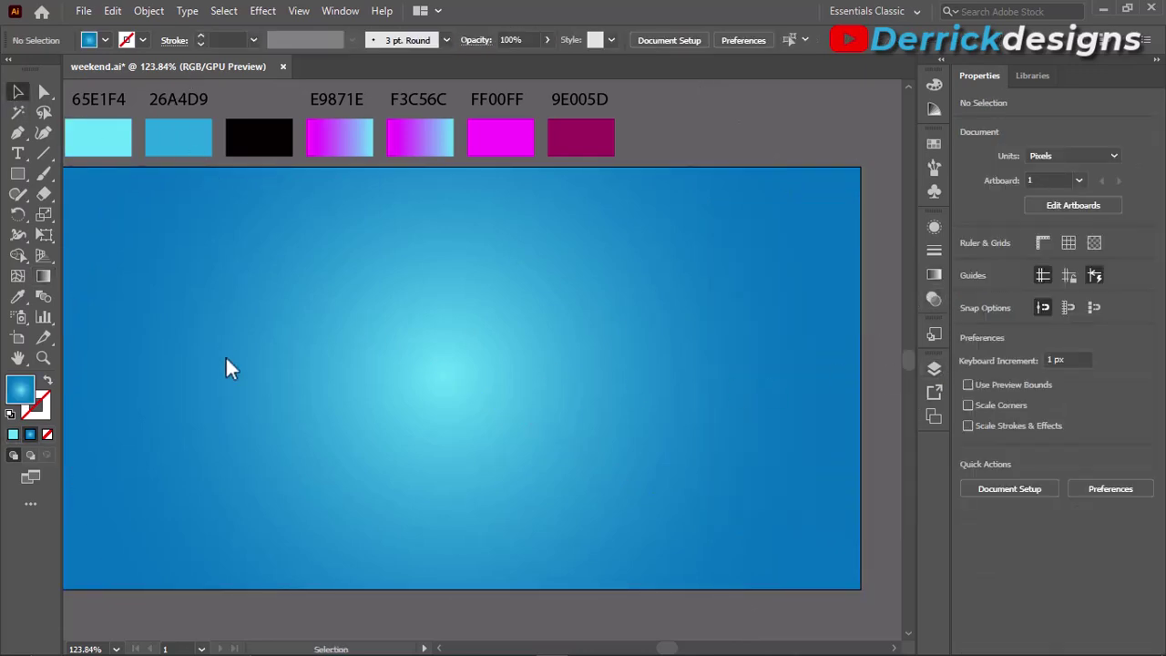
scroll(209, 281, left, 3)
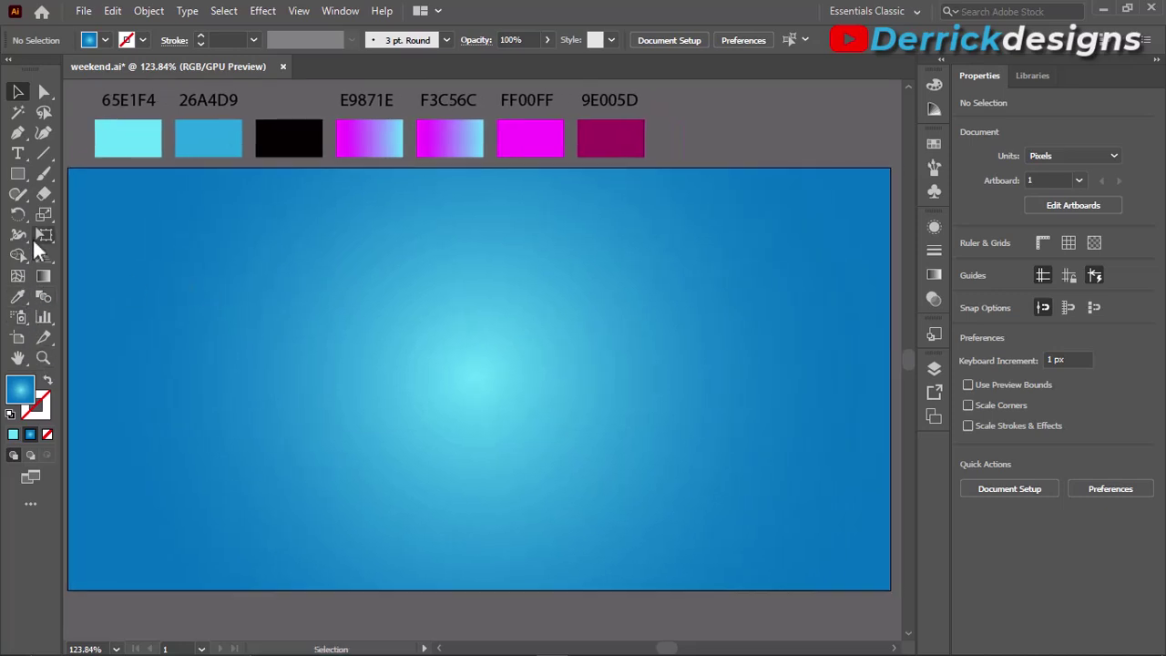
click(17, 153)
click(318, 346)
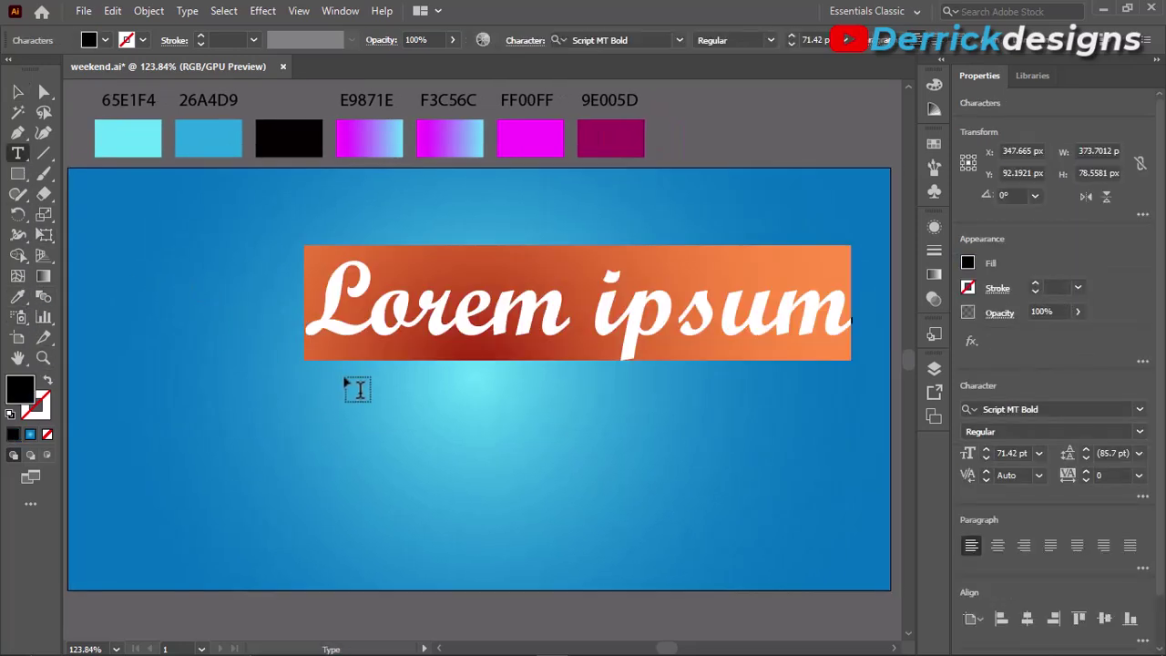
text(w)
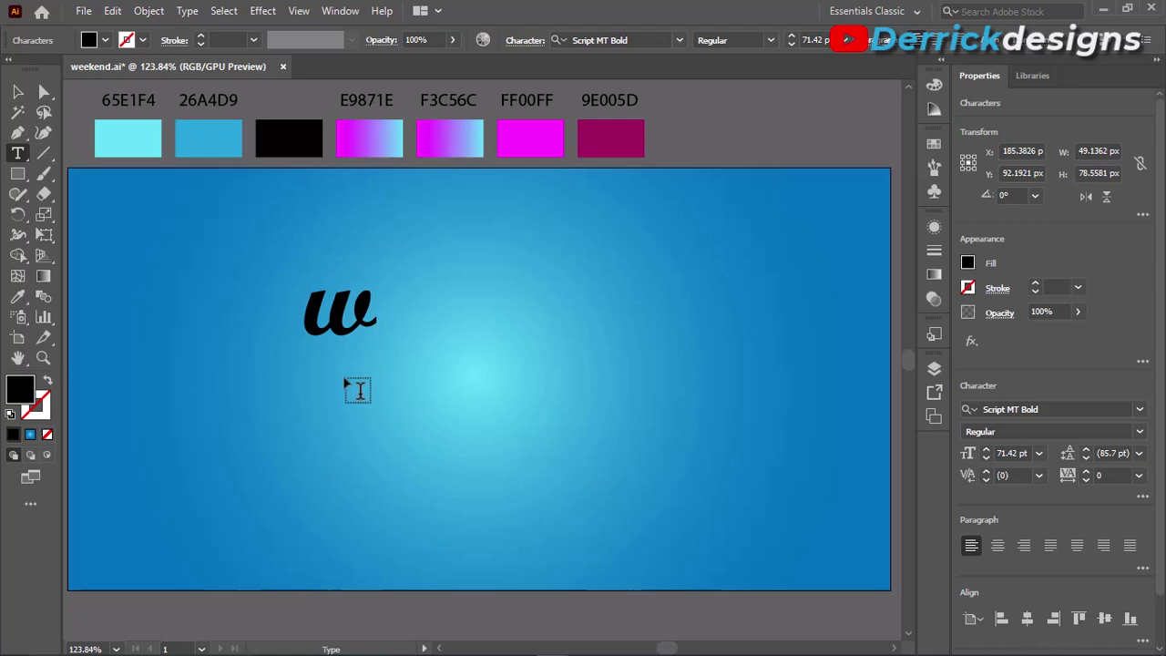
key(BackSpace)
text(Wee)
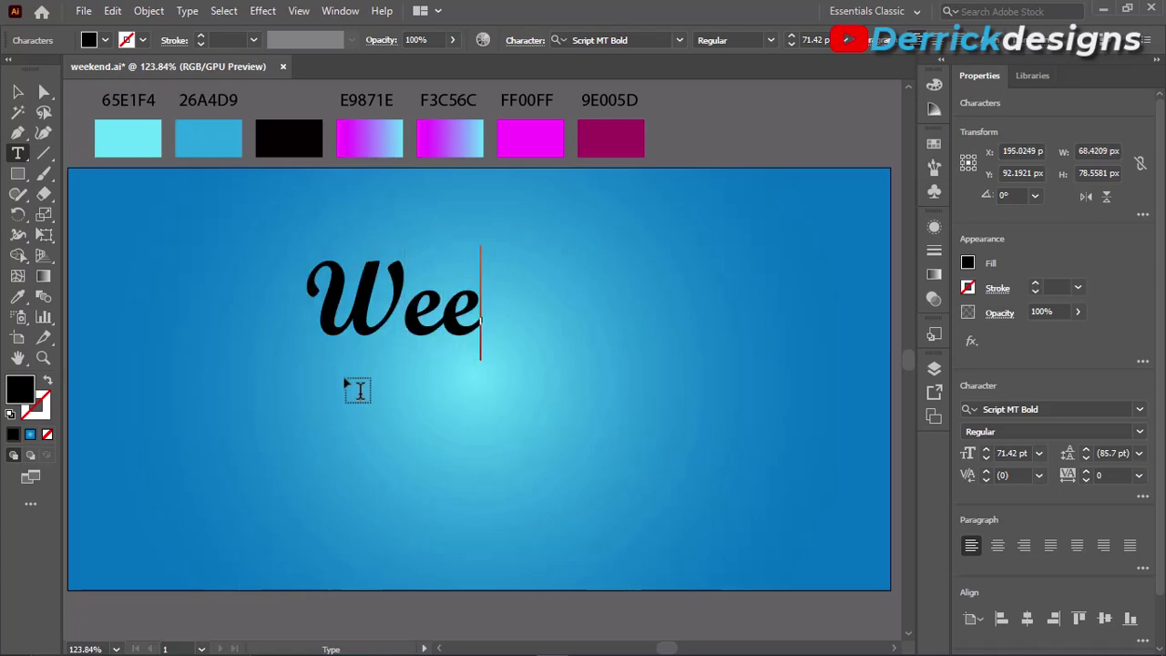
text(ke)
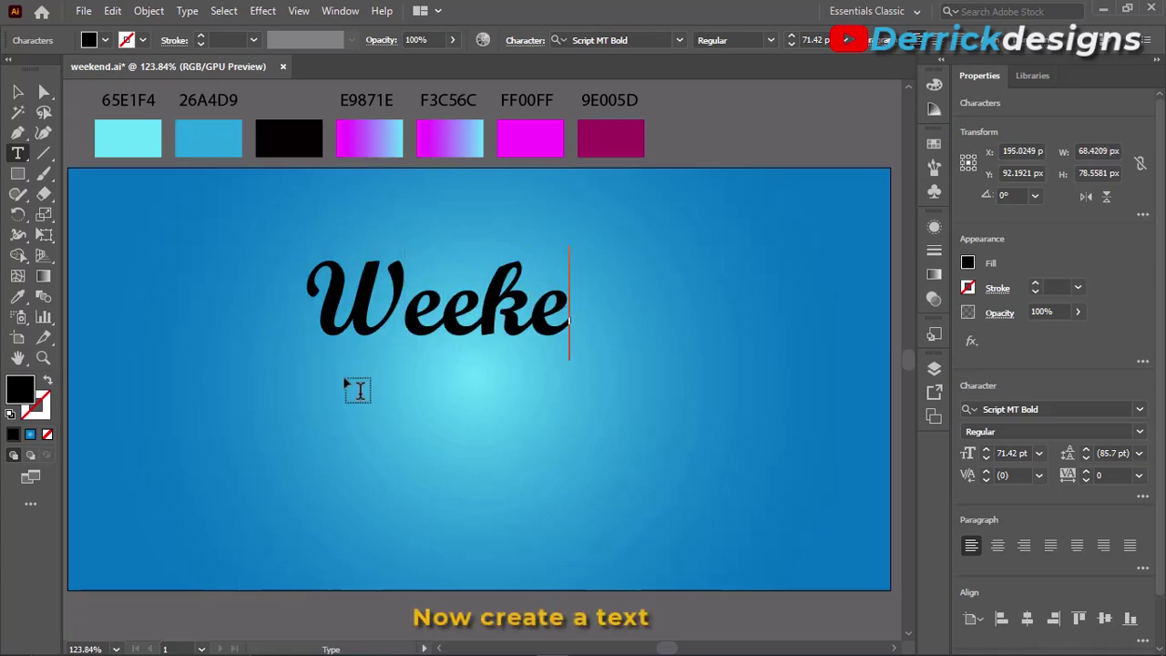
text(nd)
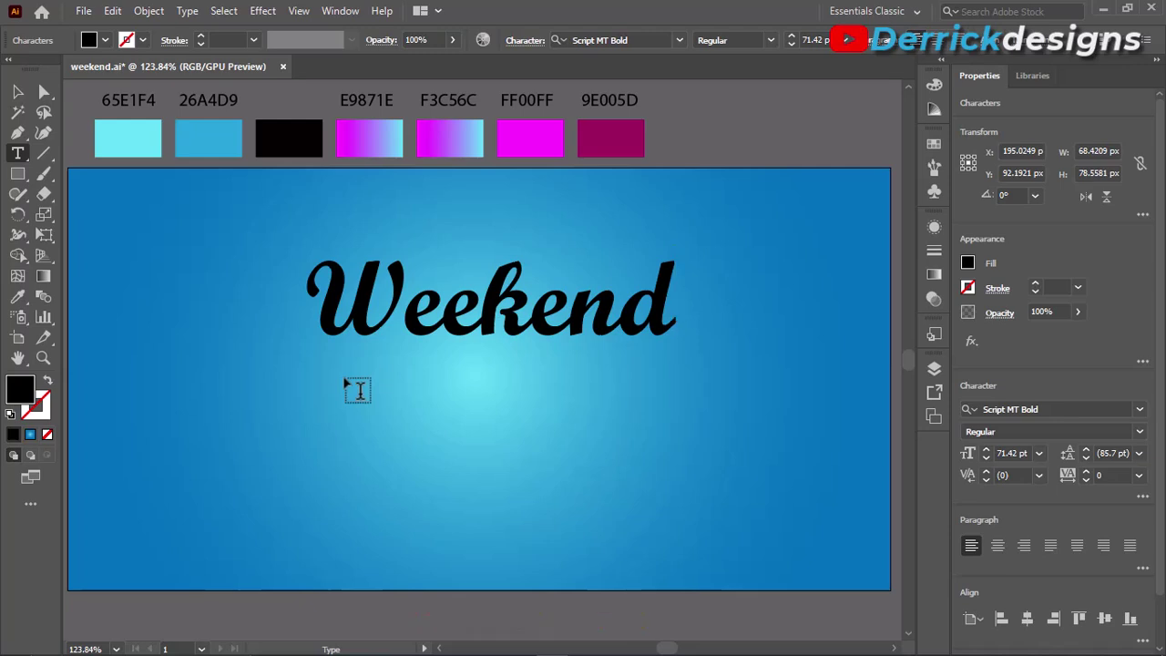
click(17, 92)
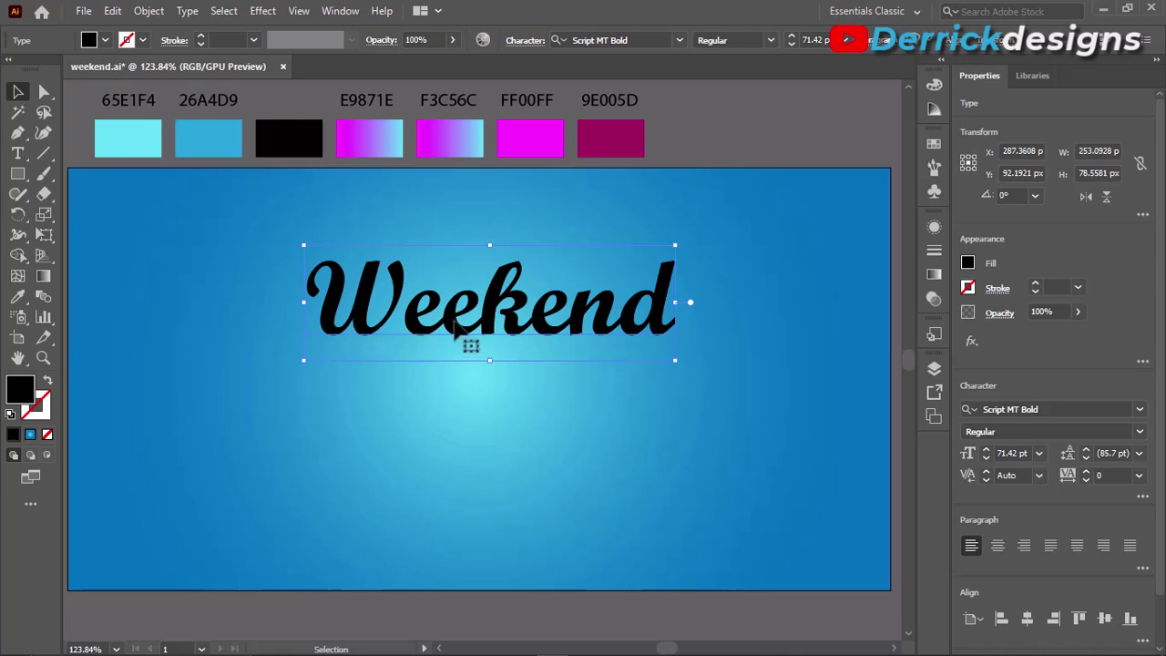
Step: Centre Weekend on the background and swap its character fill for a new Appearance fill
mouse_move(446, 342)
mouse_down()
mouse_move(422, 391)
mouse_move(428, 401)
mouse_move(452, 387)
mouse_up()
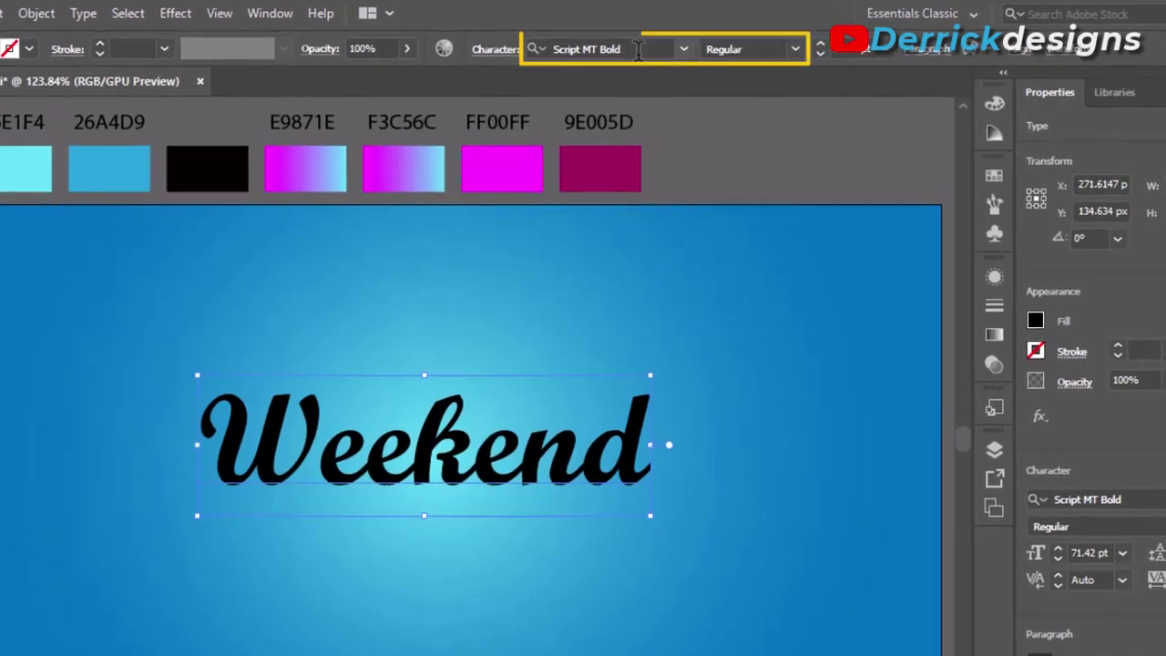
click(656, 49)
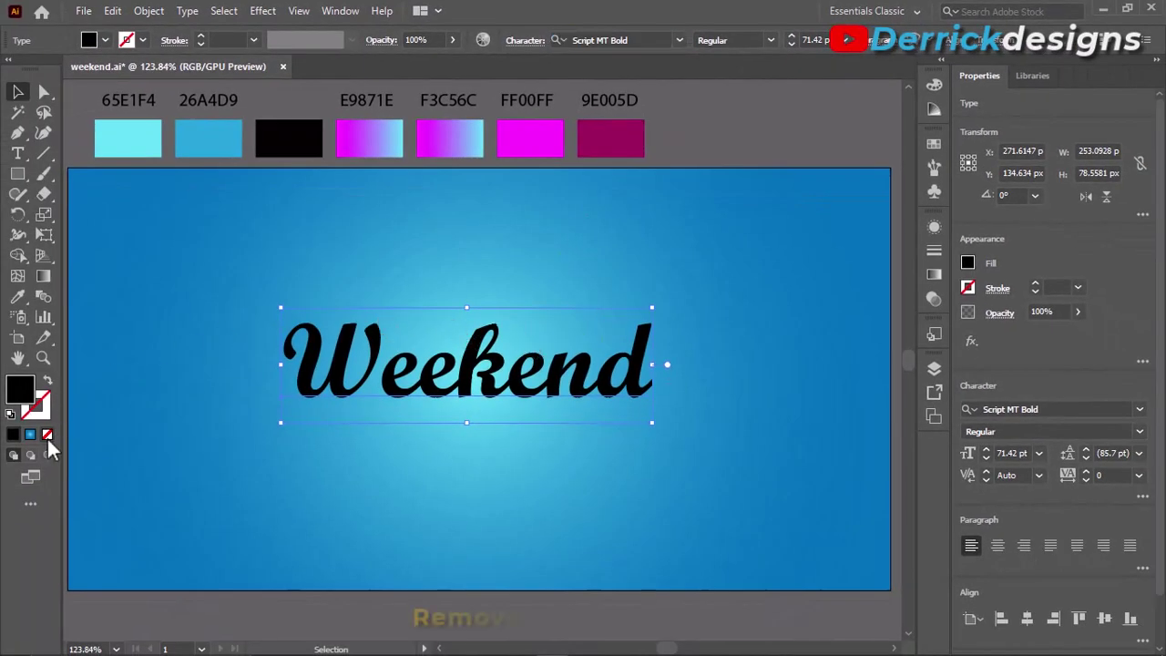
click(47, 434)
click(943, 225)
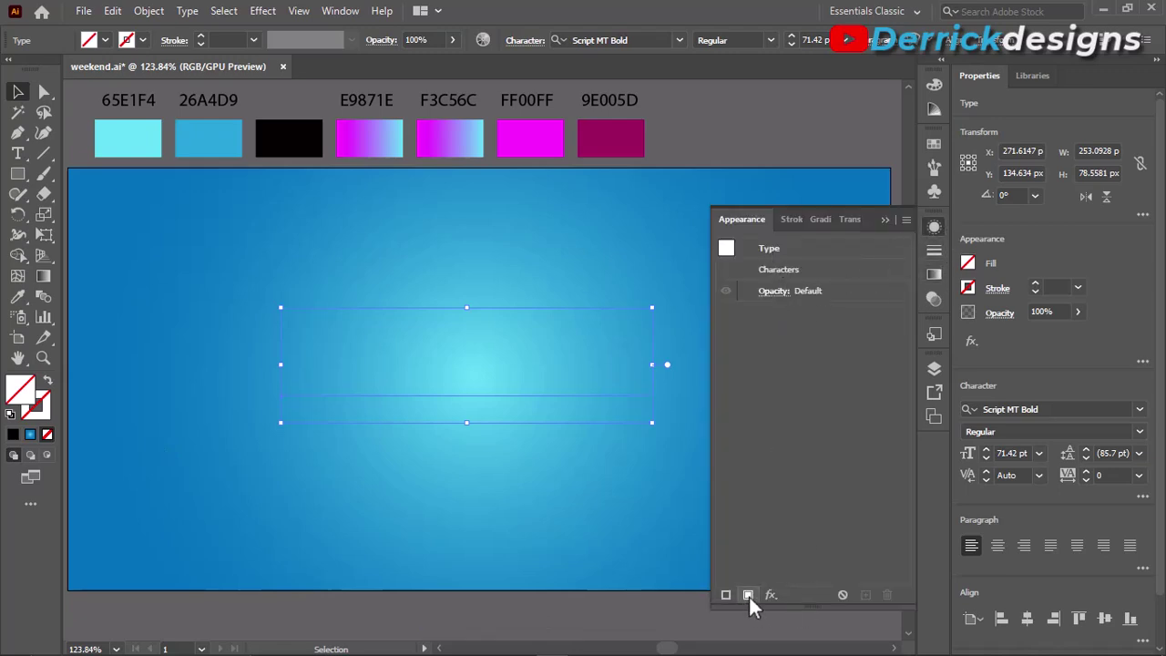
click(749, 594)
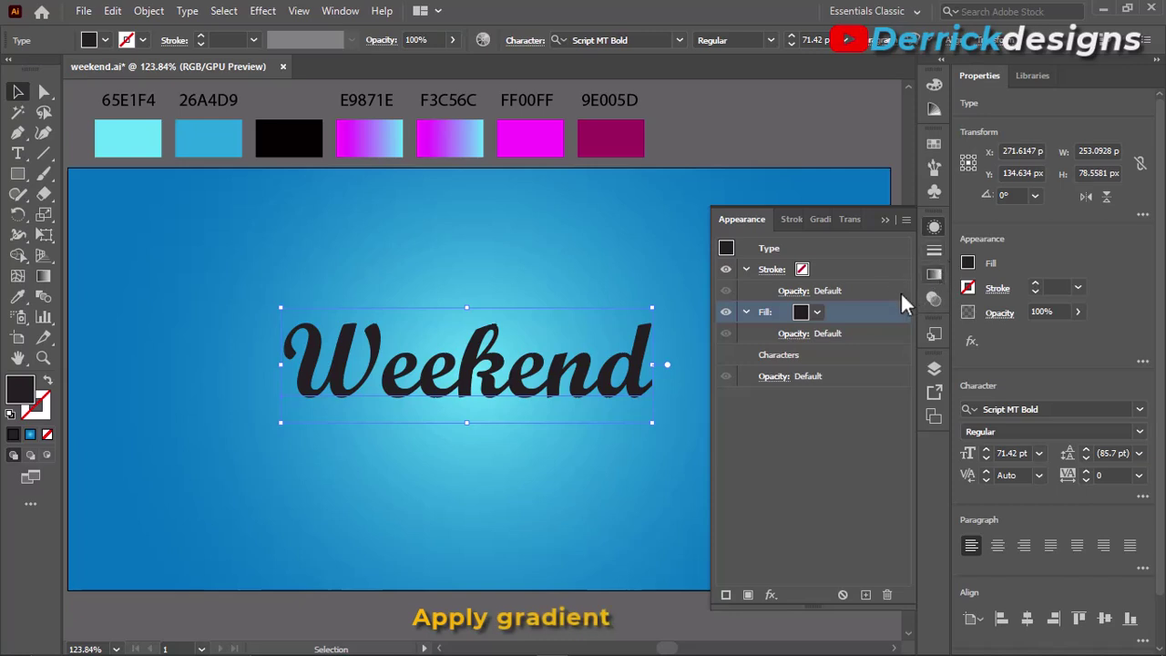
click(931, 276)
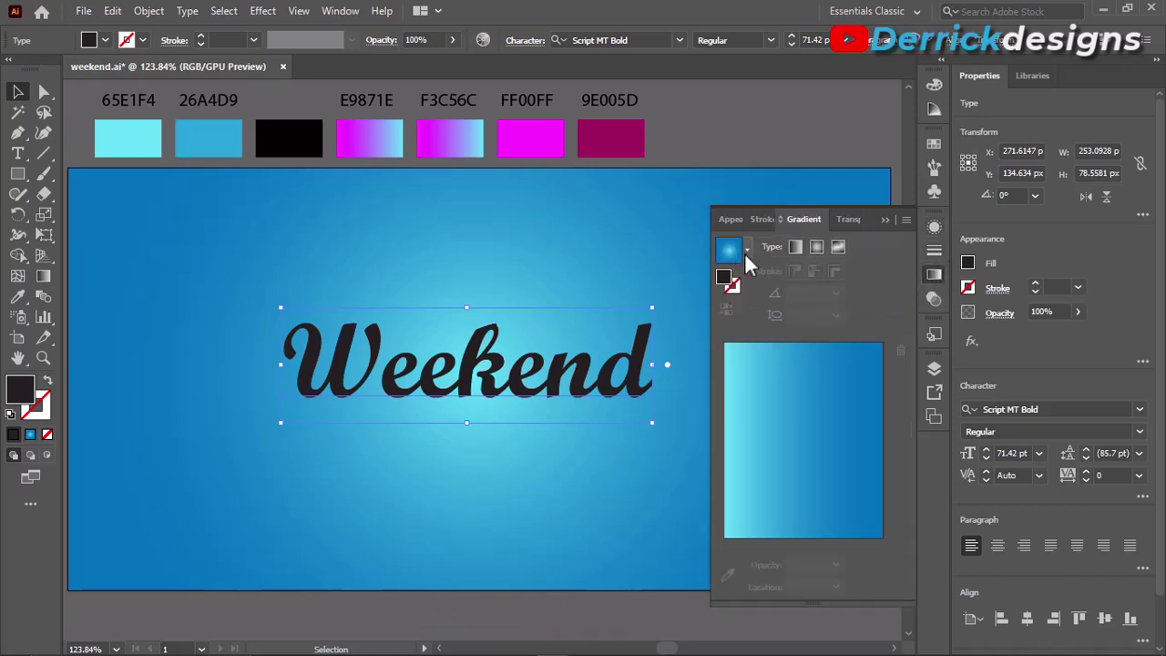
Step: Apply a 90° linear gradient to the Weekend fill
click(795, 248)
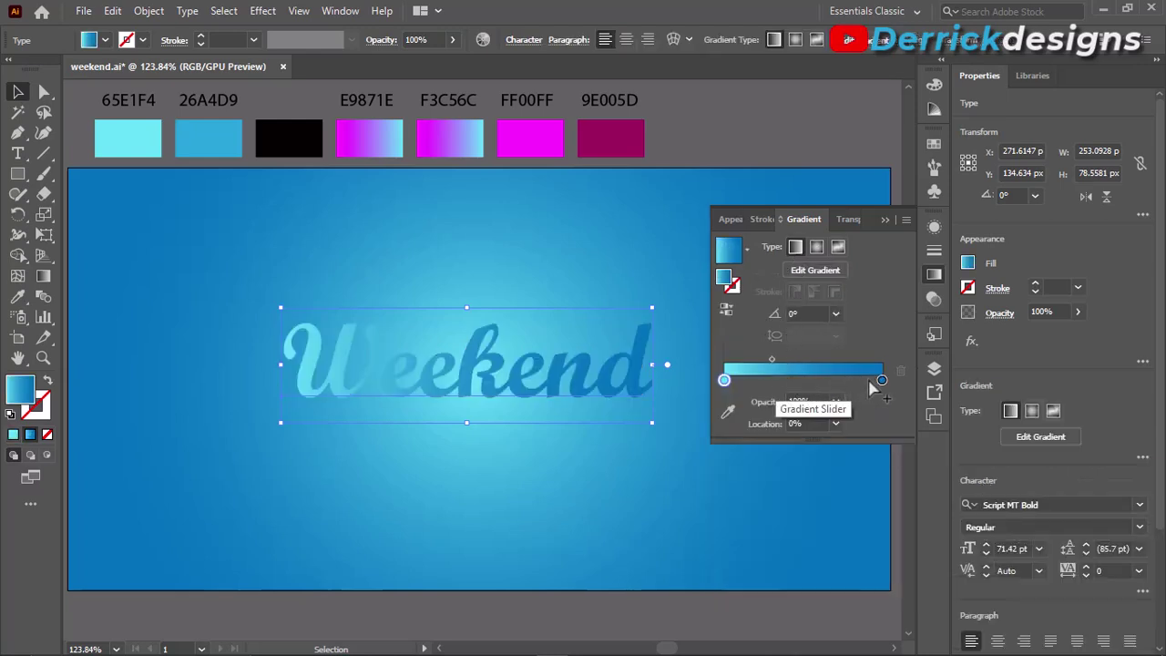
click(832, 313)
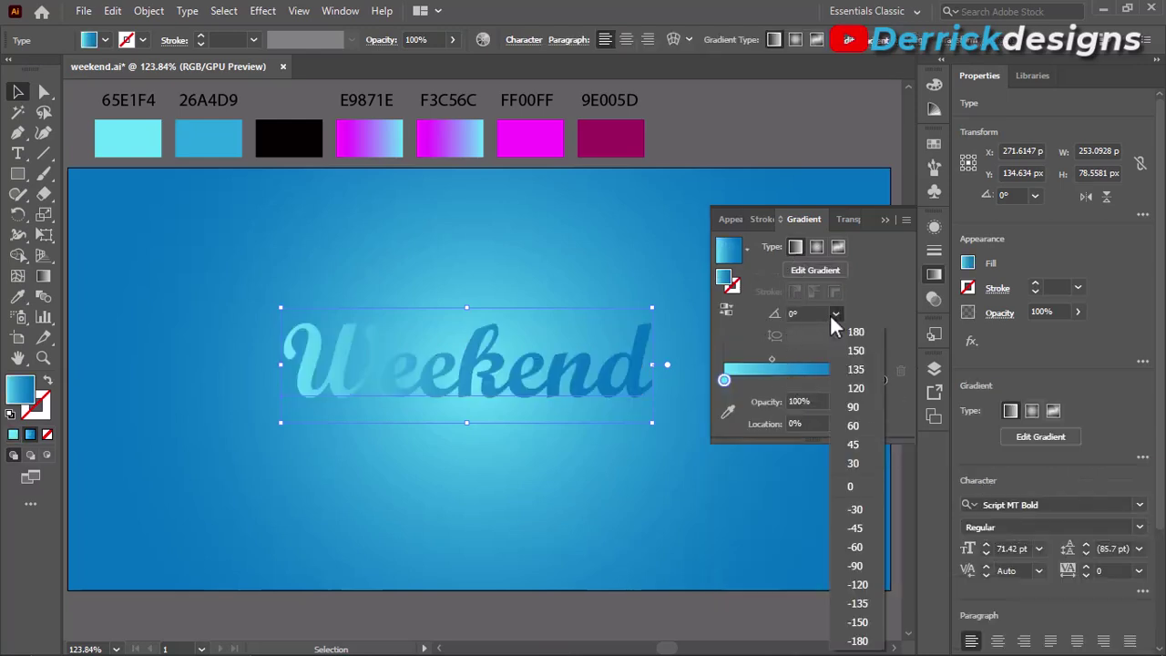
click(856, 405)
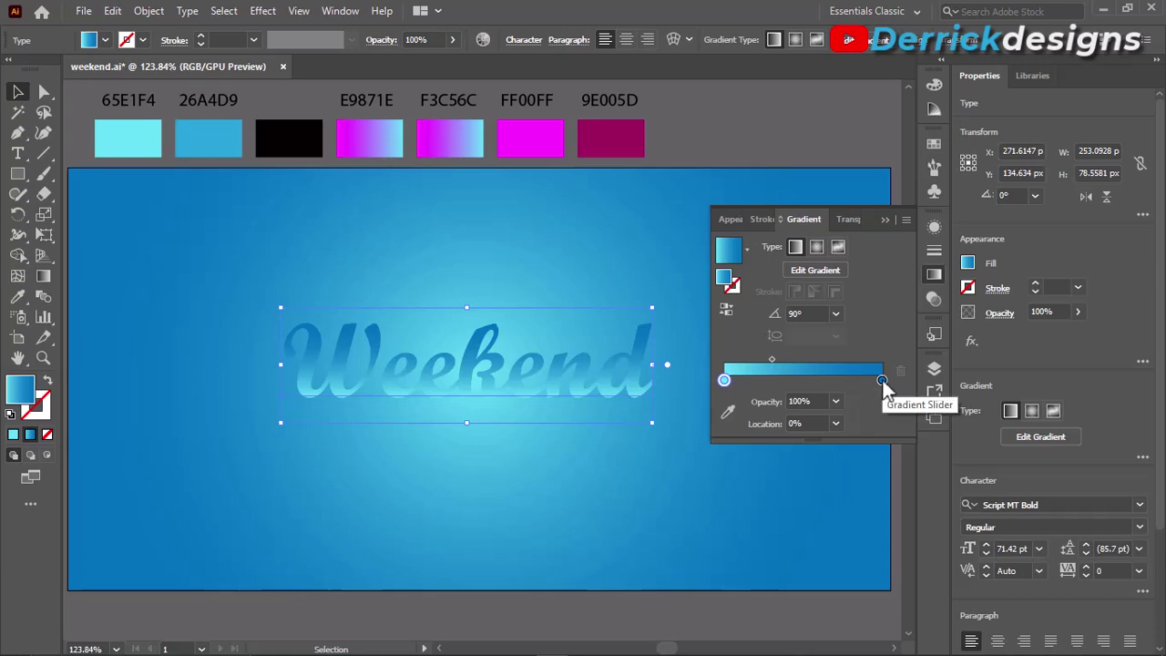
double_click(882, 380)
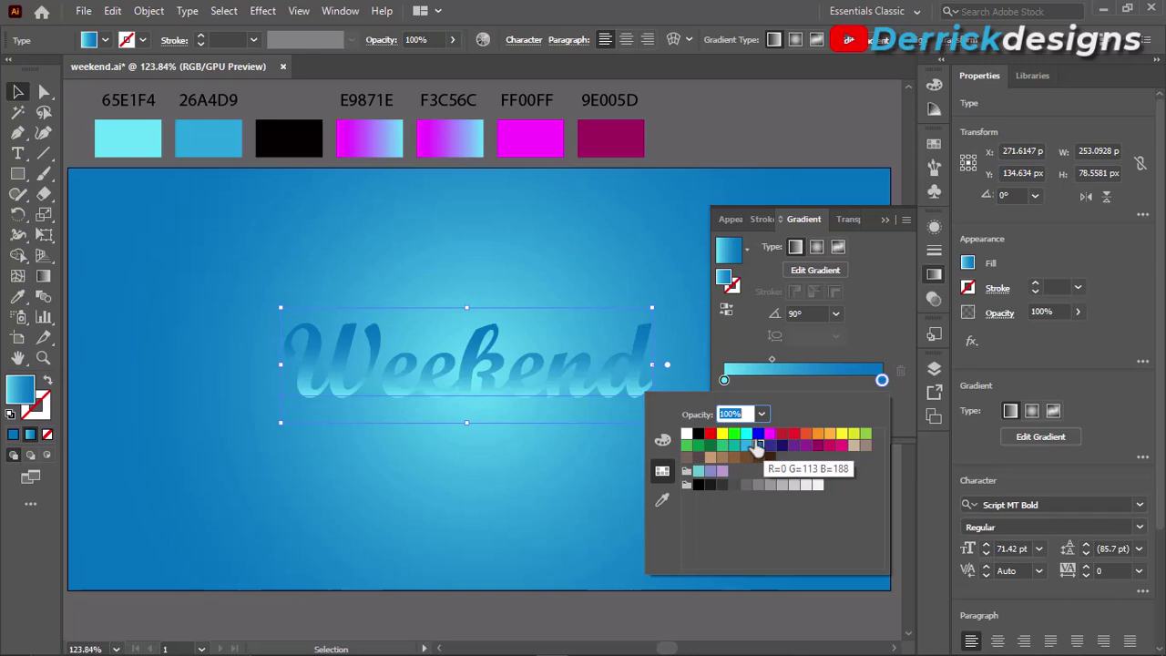
click(747, 435)
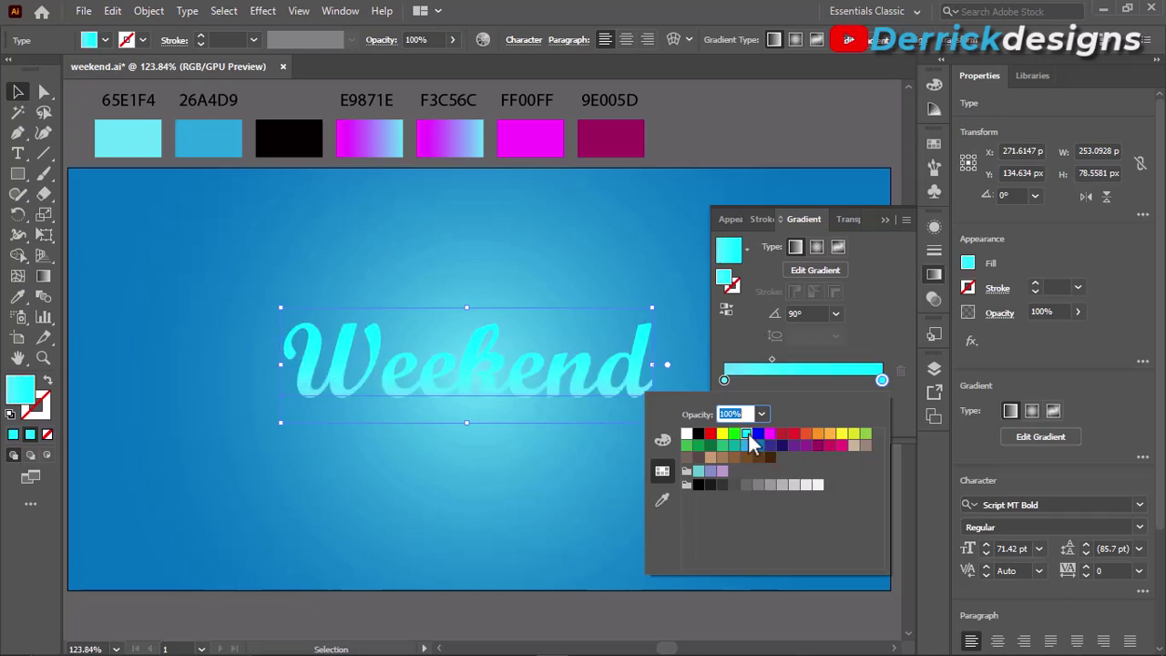
click(723, 379)
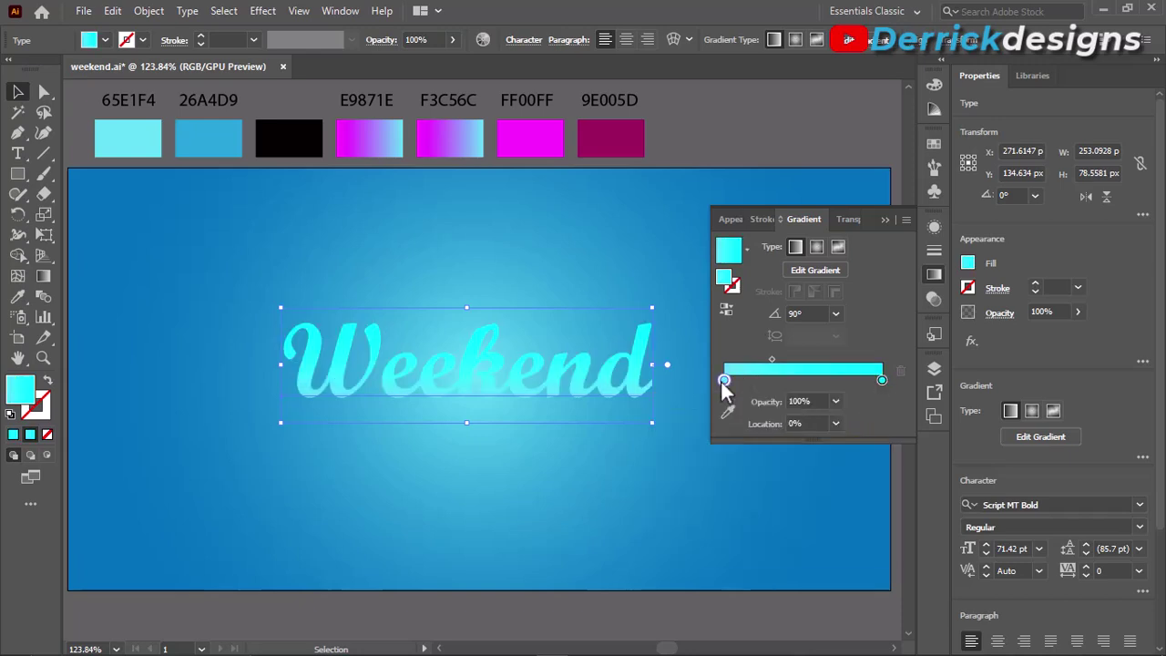
double_click(723, 380)
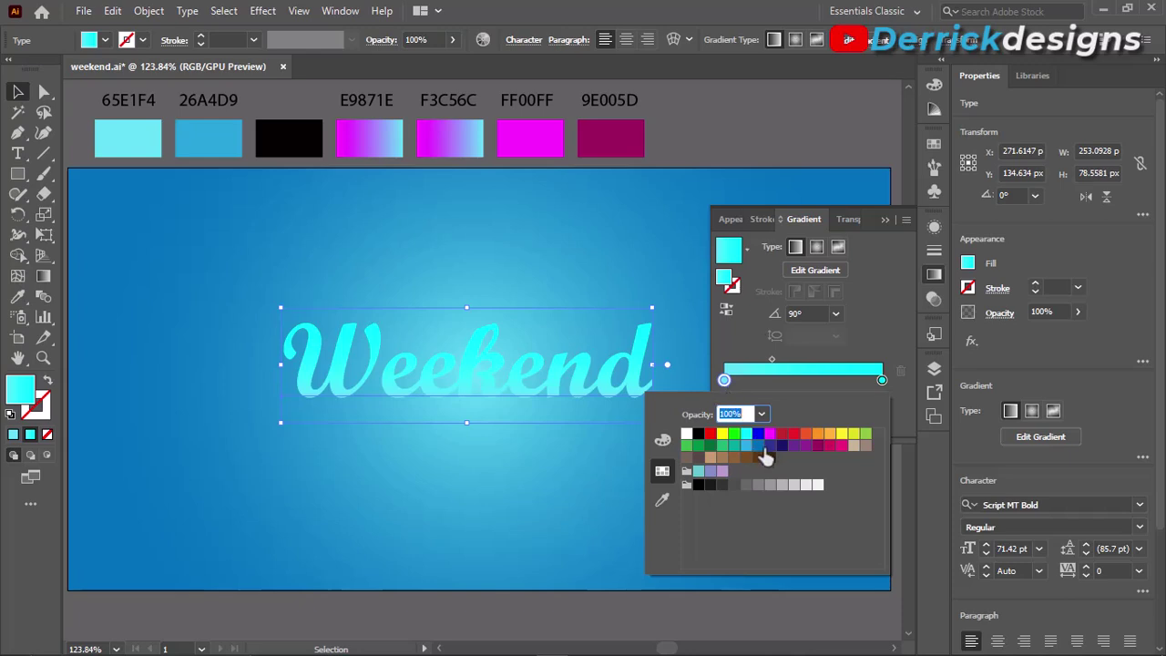
click(761, 445)
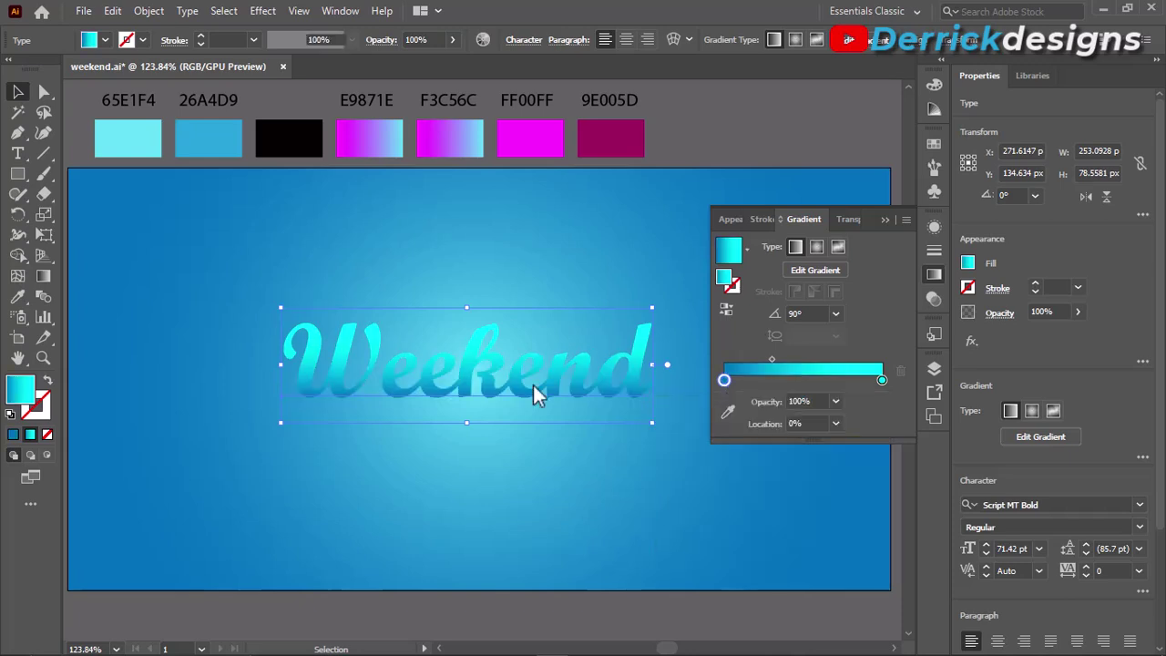
Step: Set the gradient stops to 26A4D9 and 65E1F4 and shift the midpoint toward blue
click(728, 412)
click(199, 143)
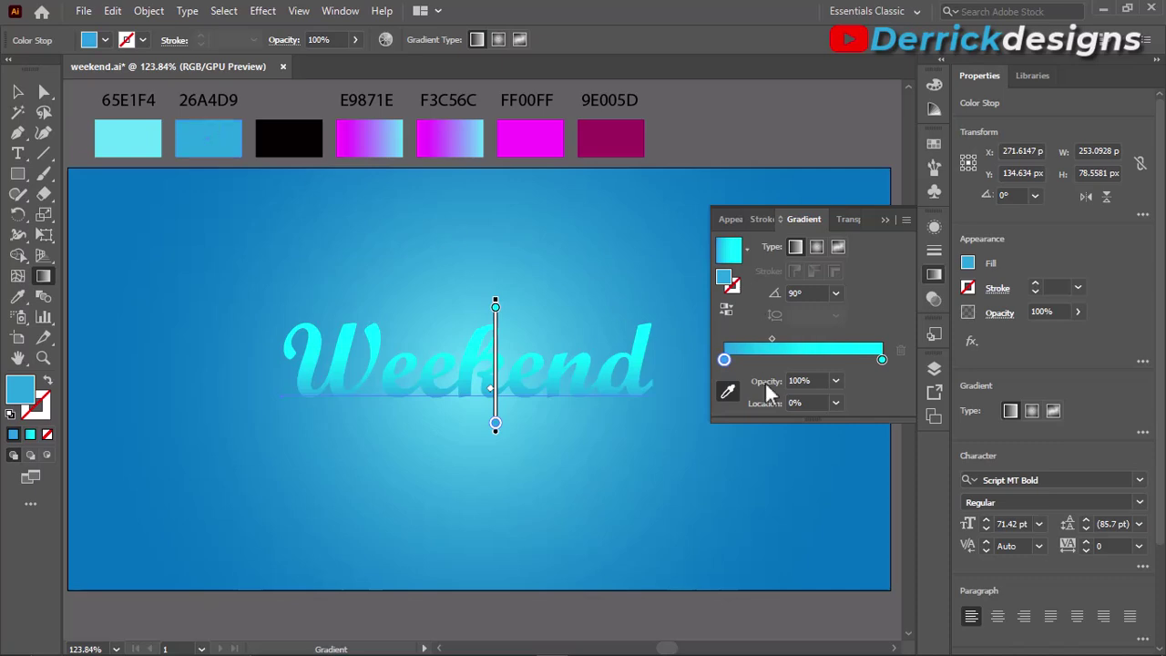
double_click(881, 358)
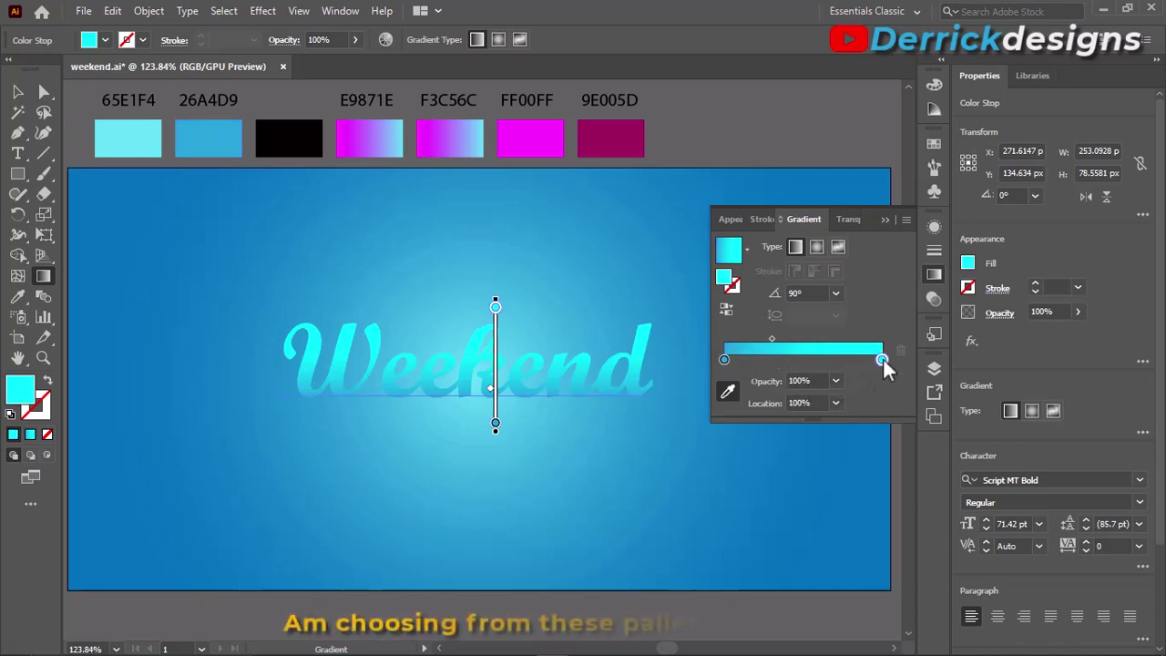
click(663, 478)
click(128, 139)
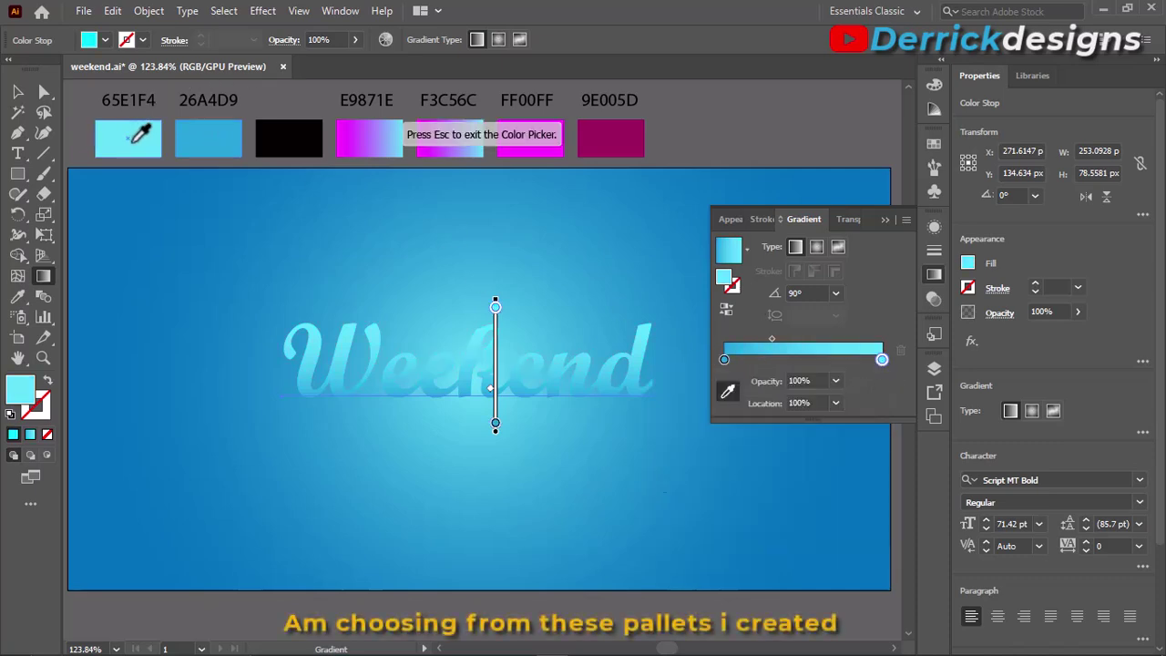
drag(490, 389, 490, 398)
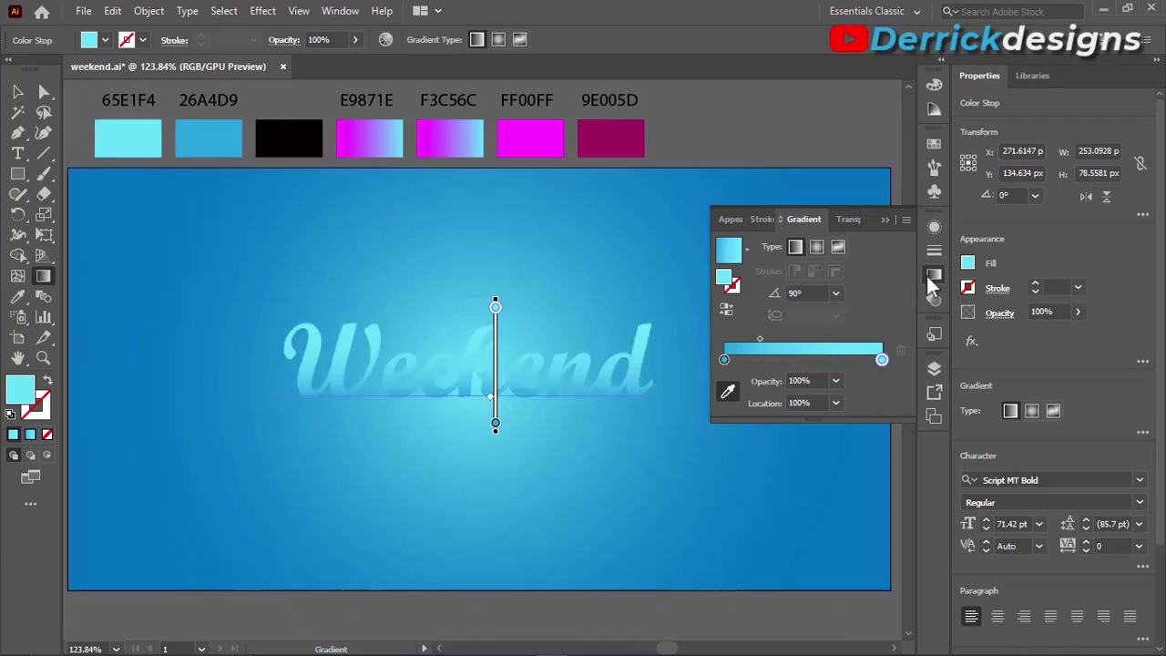
Step: Duplicate the Weekend gradient fill and make the lower copy a solid blue
click(933, 227)
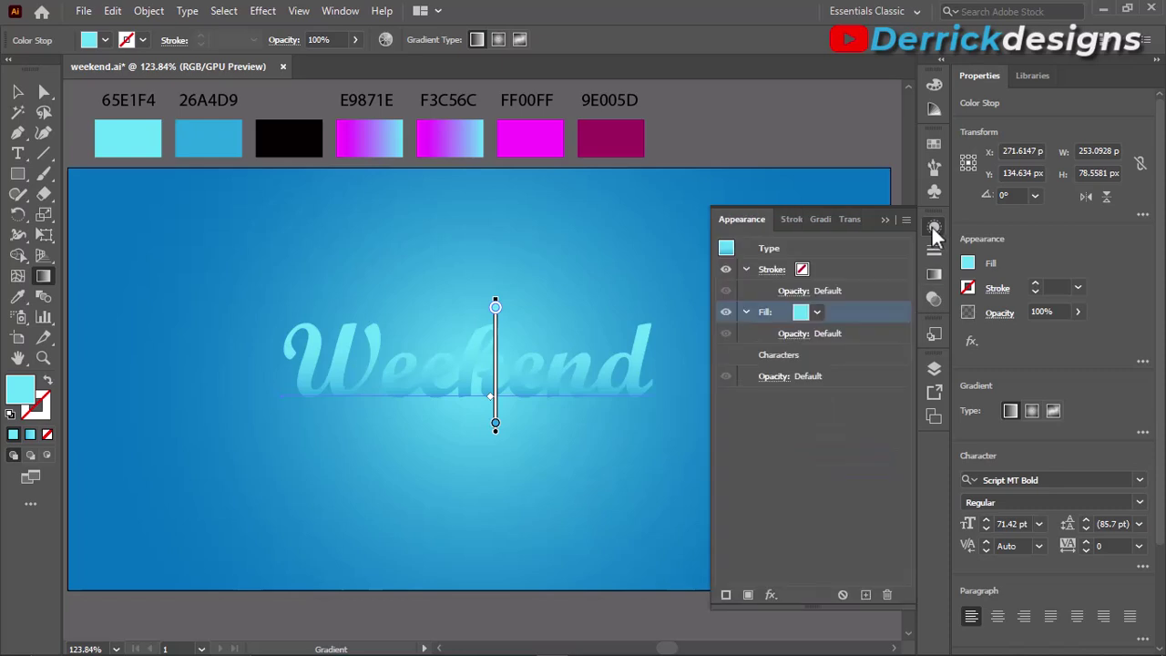
key(v)
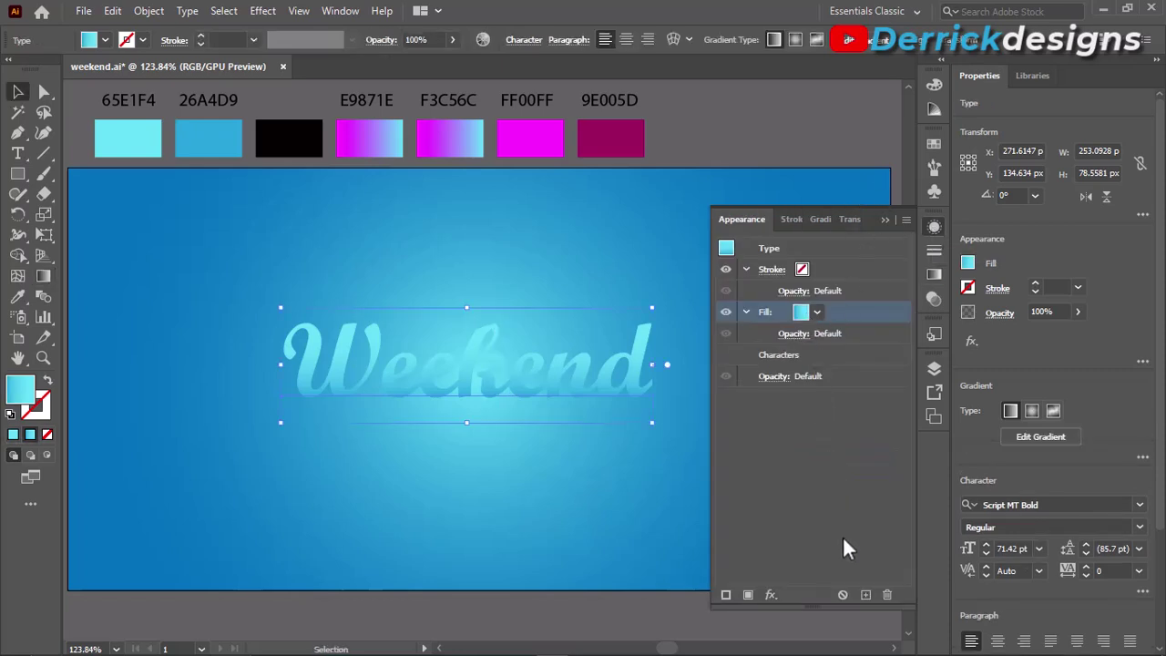
click(865, 594)
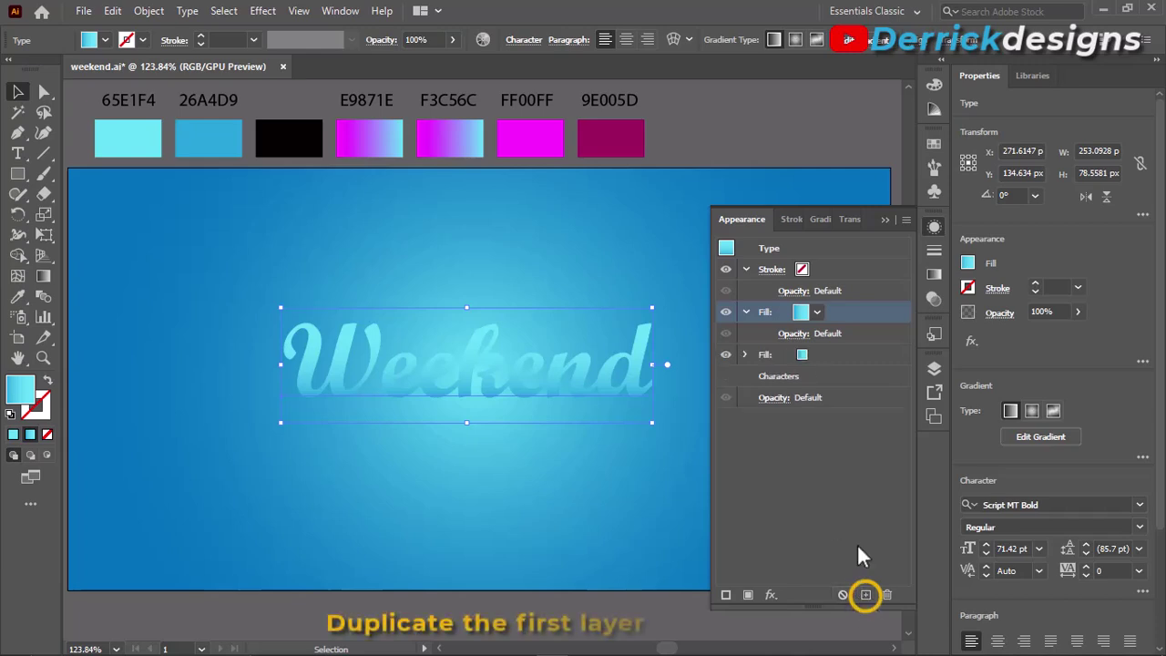
drag(754, 316, 845, 338)
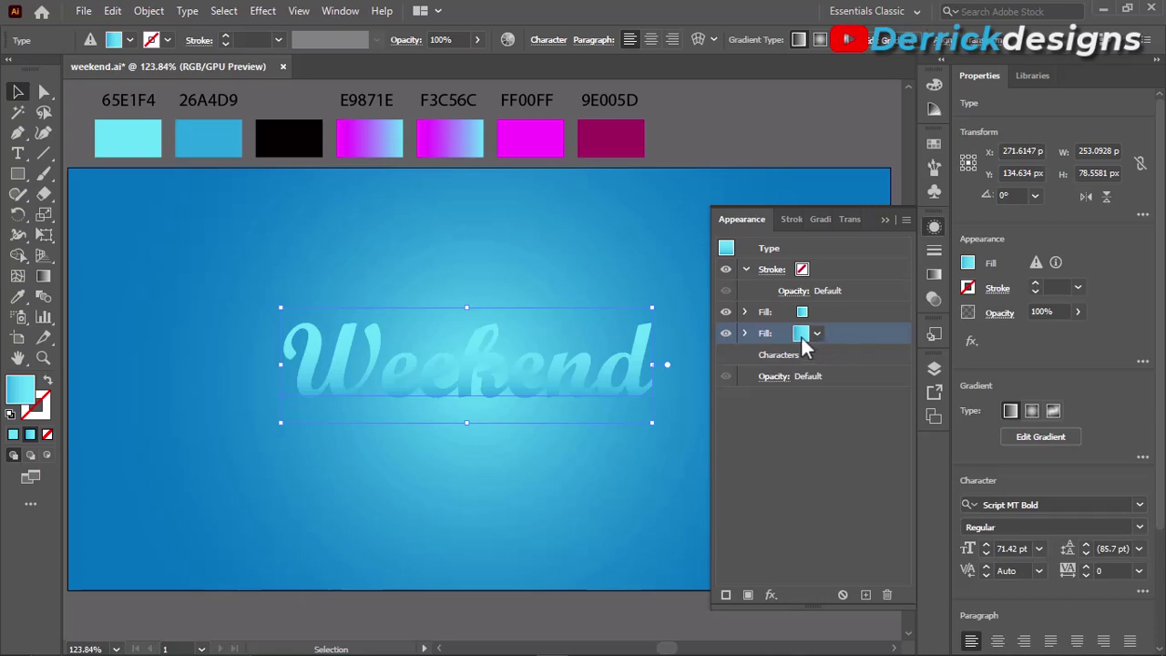
click(800, 334)
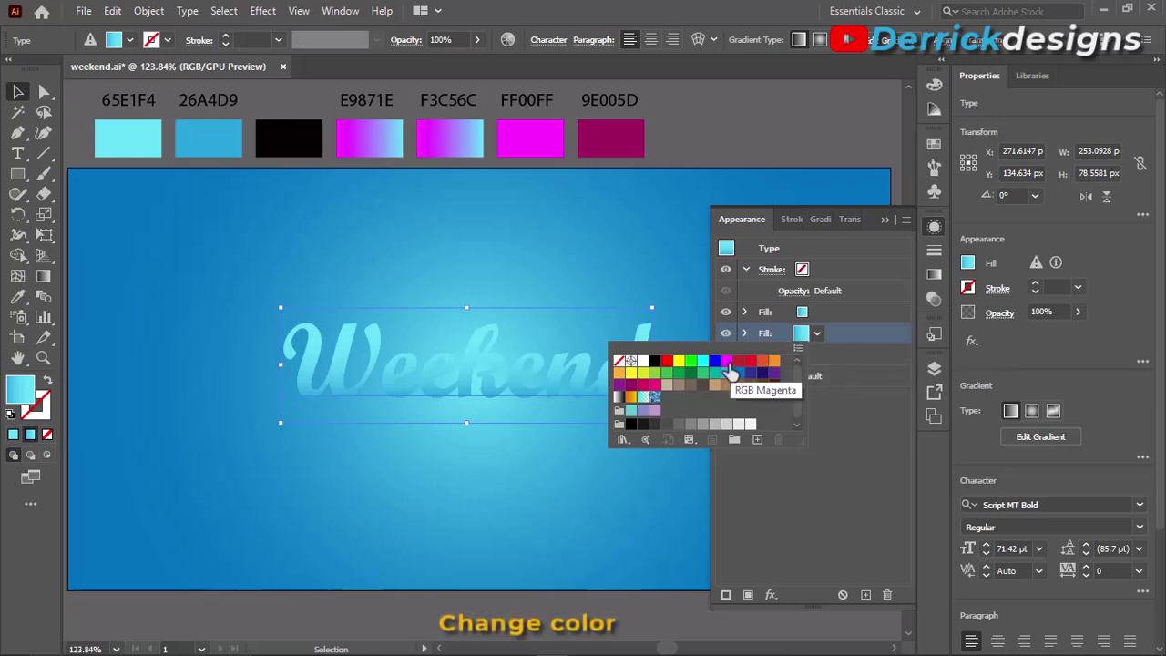
click(727, 369)
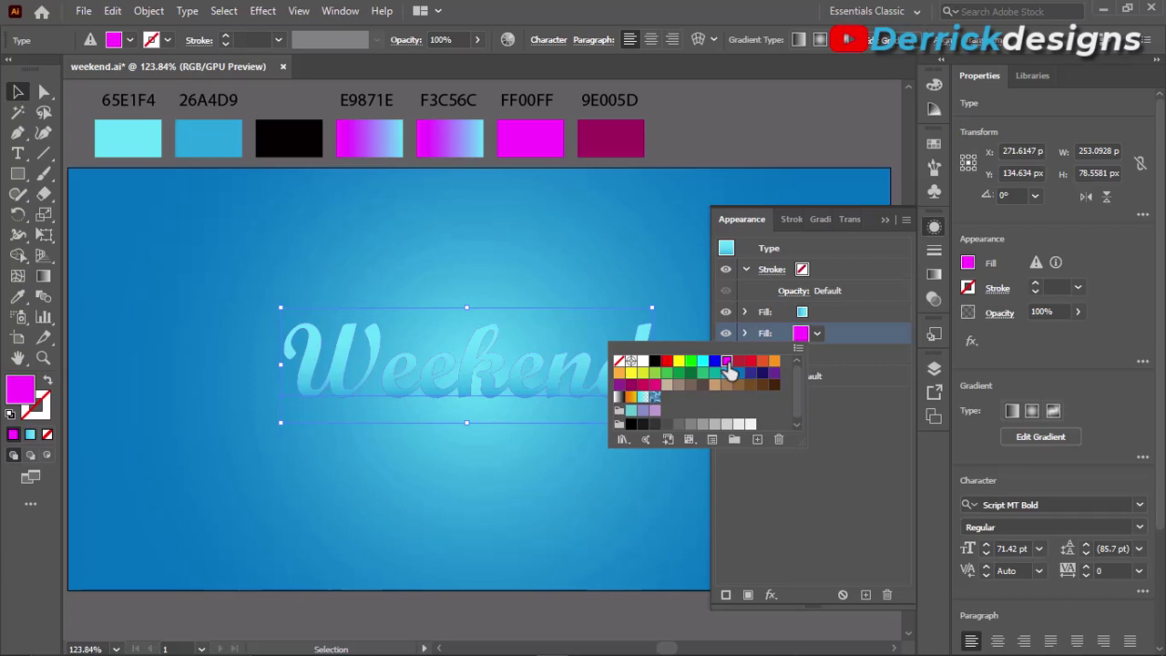
click(817, 334)
key(i)
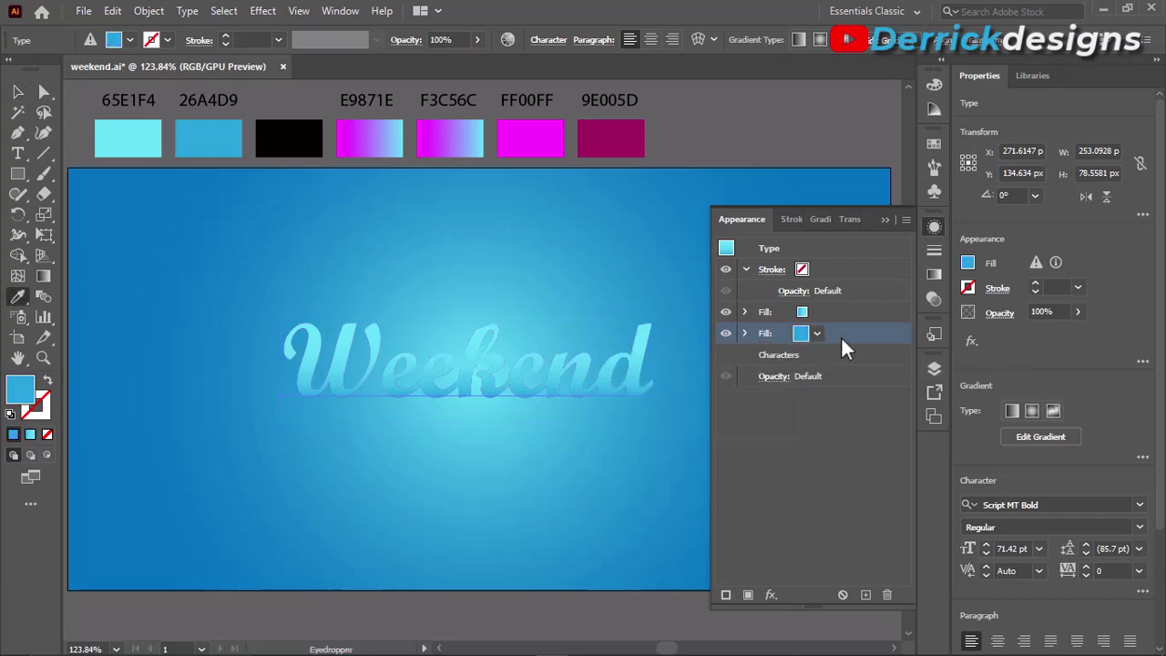
click(771, 594)
mouse_move(834, 248)
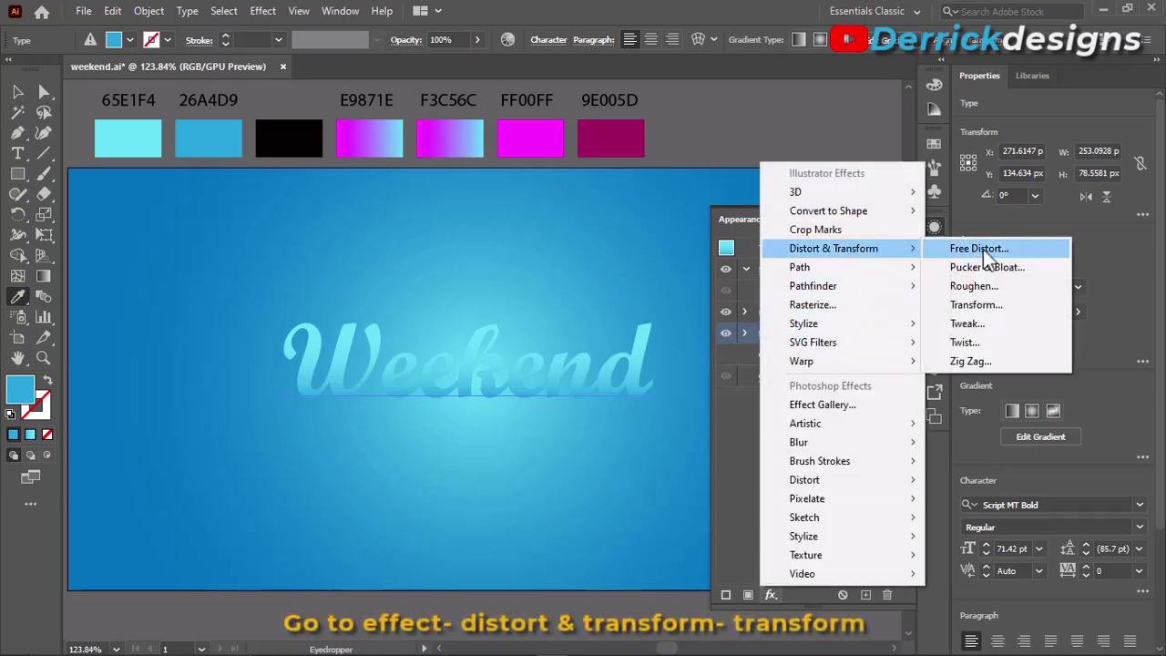
Step: Add a Transform effect to the lower fill: Move Vertical 0.5 px, 20 copies
click(975, 306)
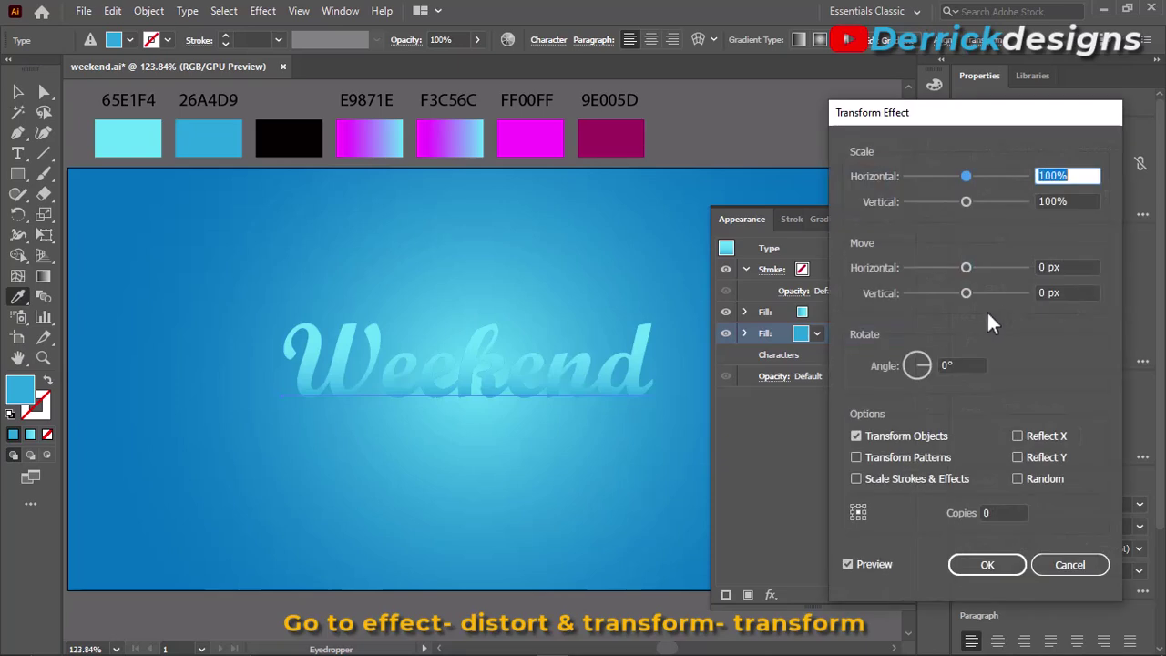
click(1045, 293)
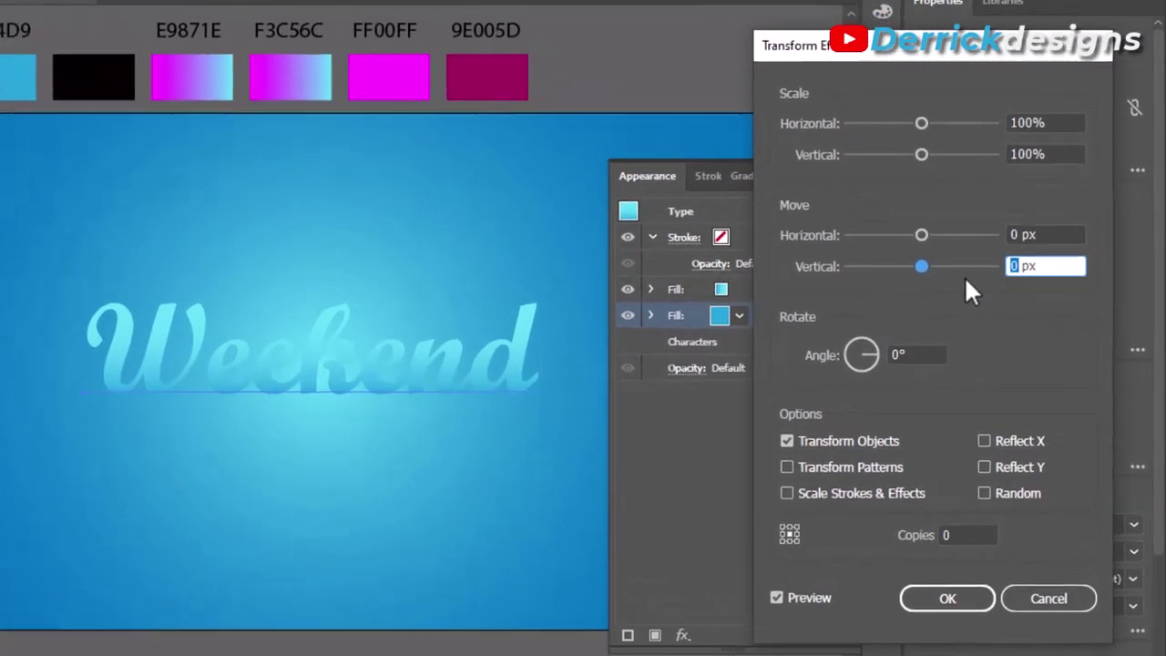
text(0.)
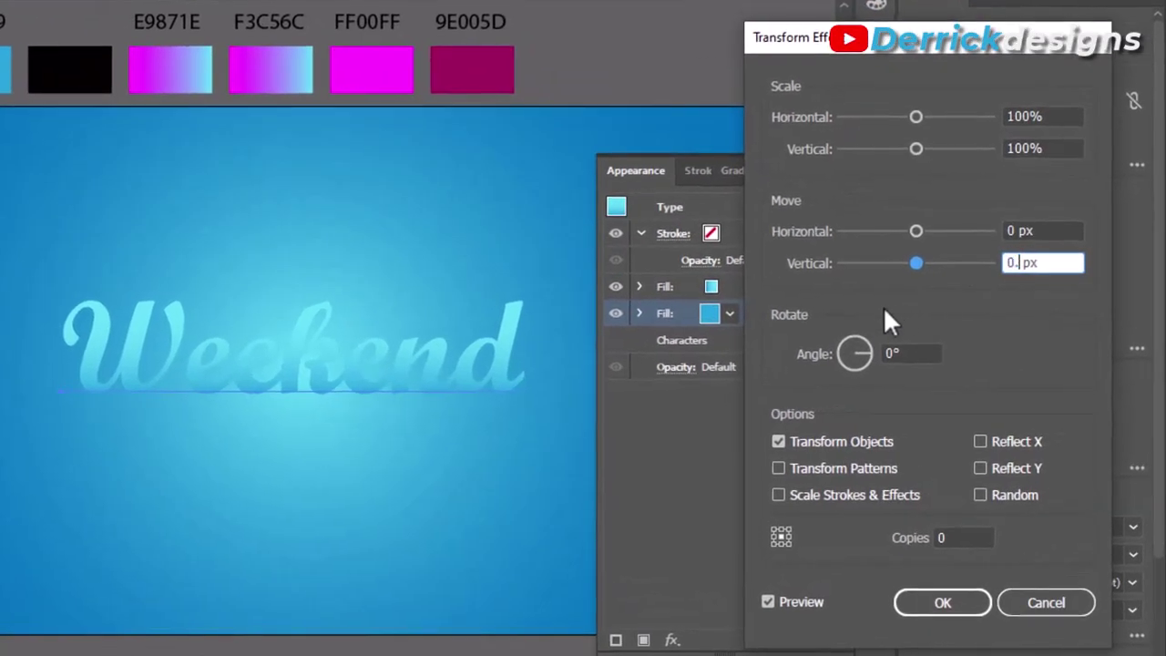
text(5)
click(938, 537)
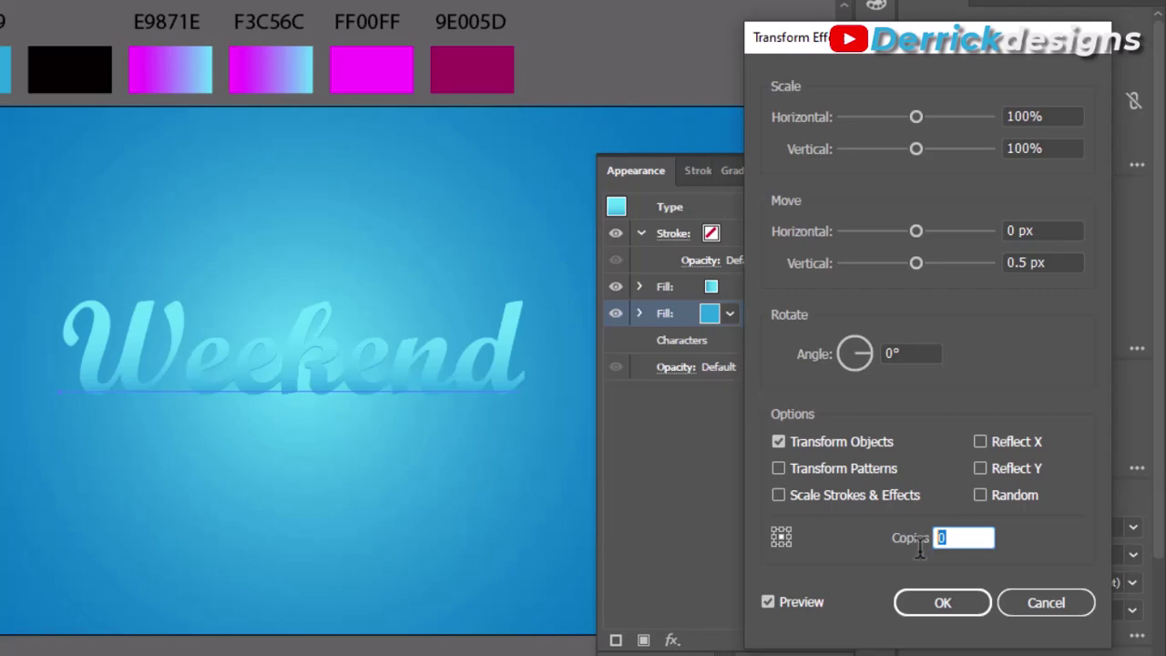
text(20)
click(942, 599)
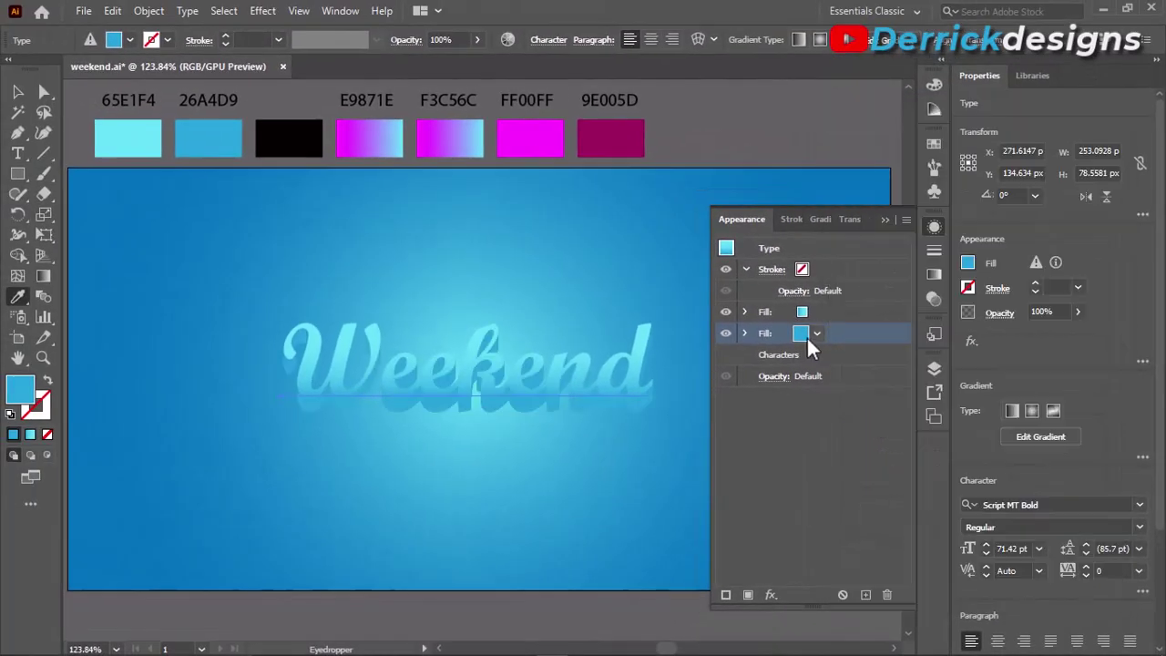
Step: Colour the extruded fill R=0 G=113 B=188
click(803, 334)
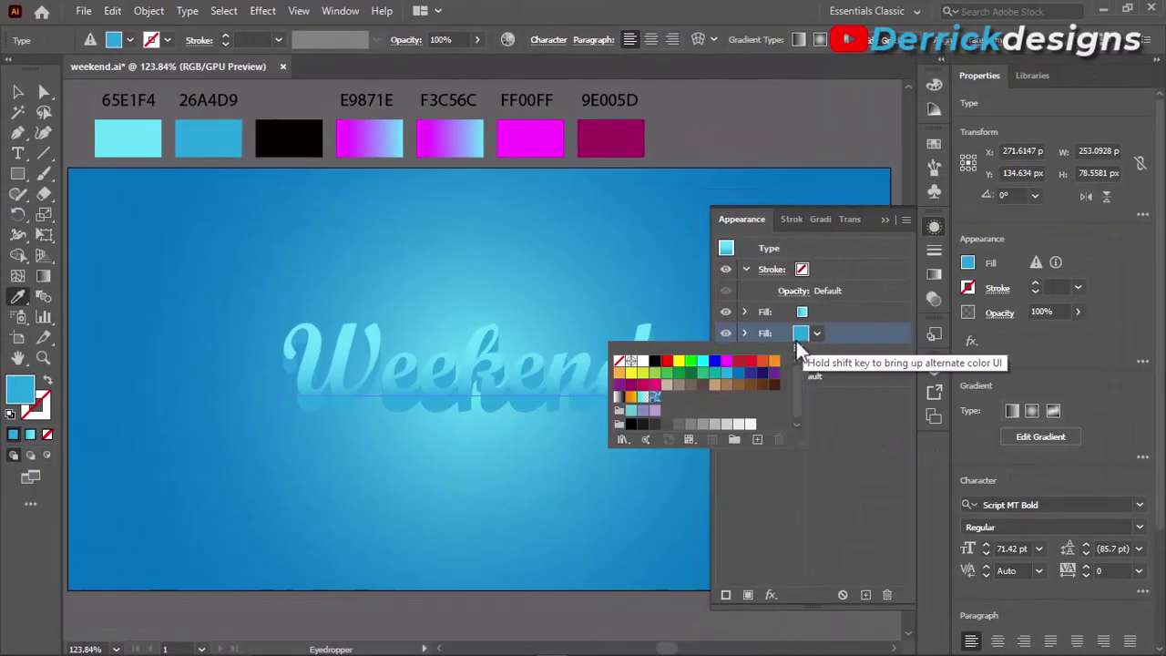
click(740, 377)
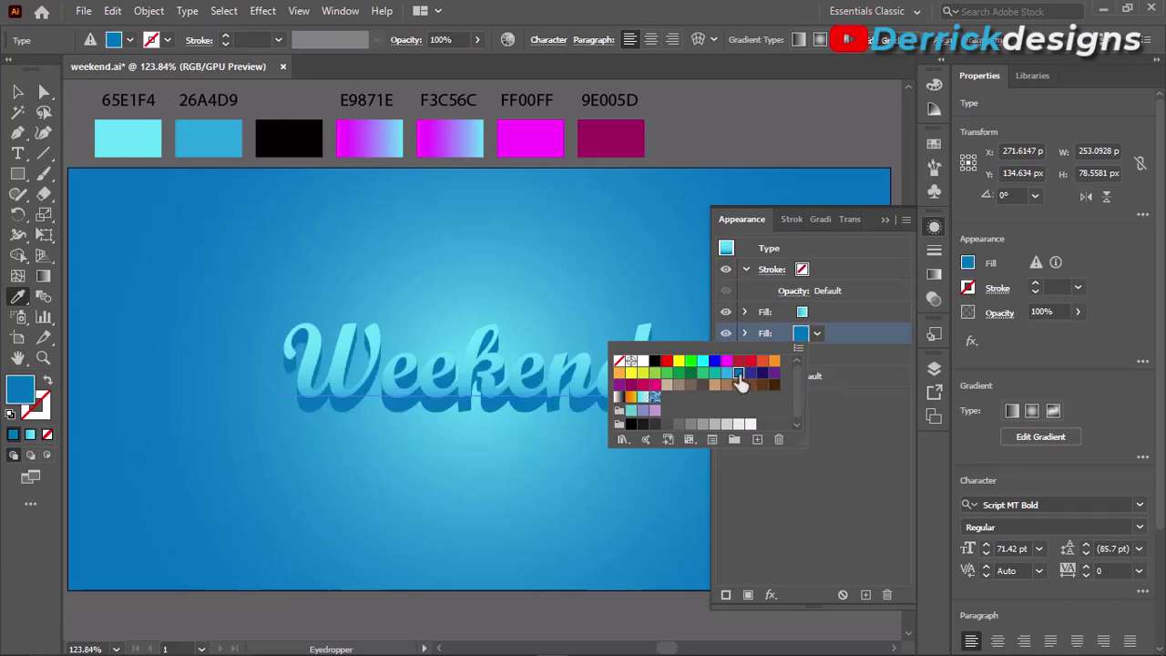
click(854, 344)
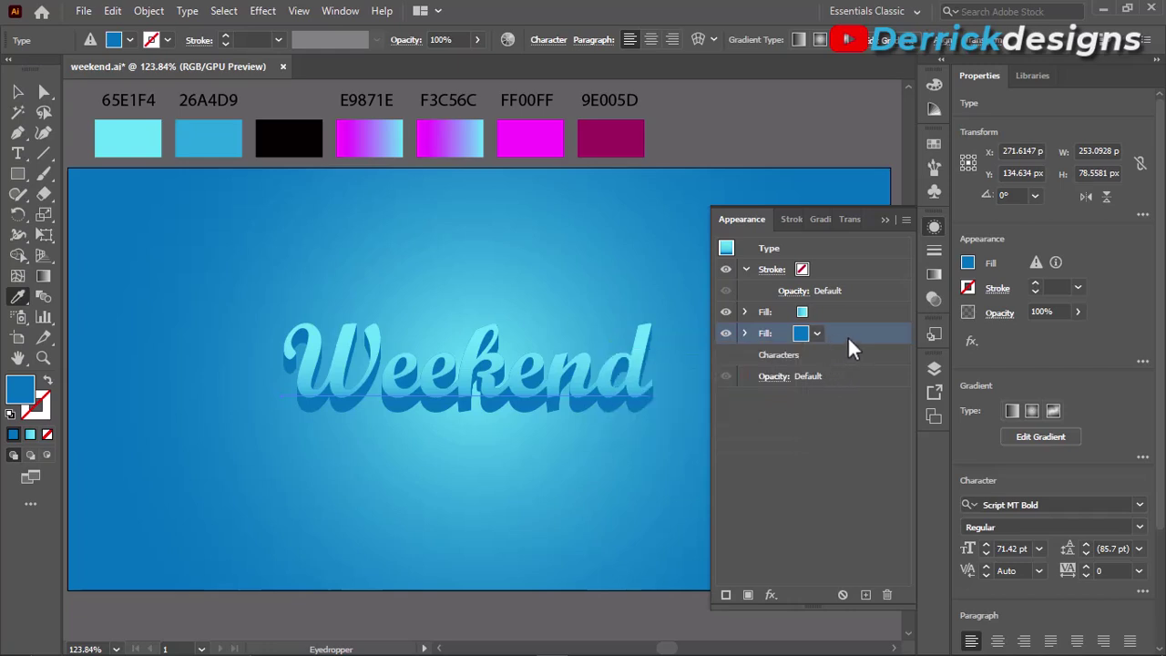
Step: Duplicate the extruded fill and colour the lowest copy black
click(866, 595)
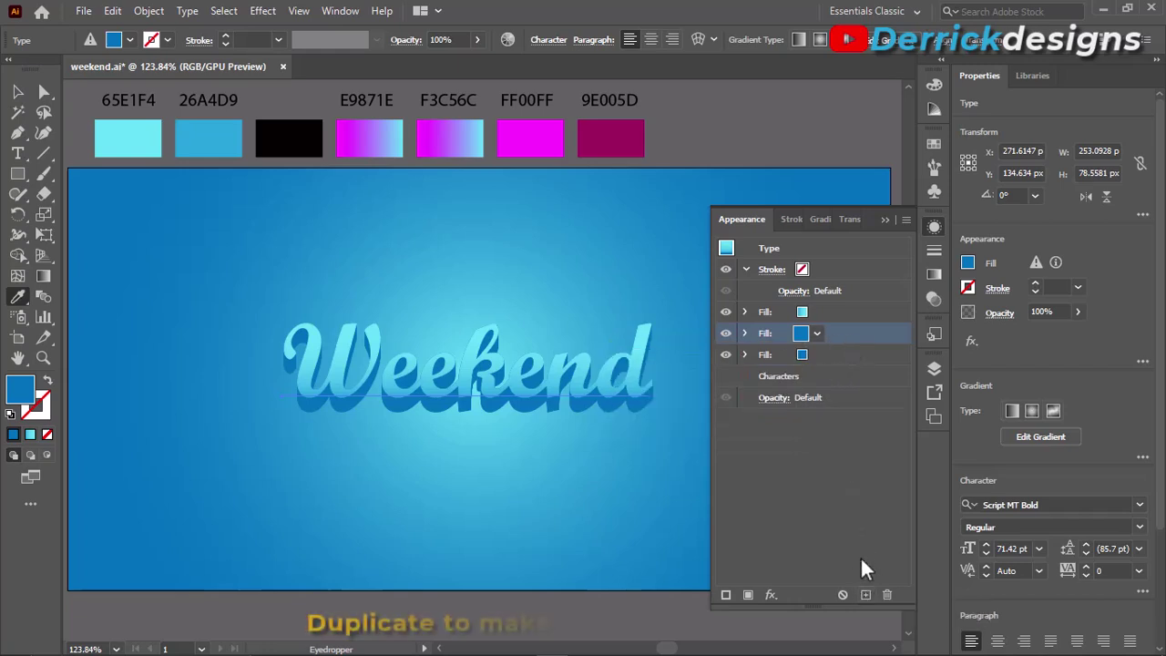
click(840, 355)
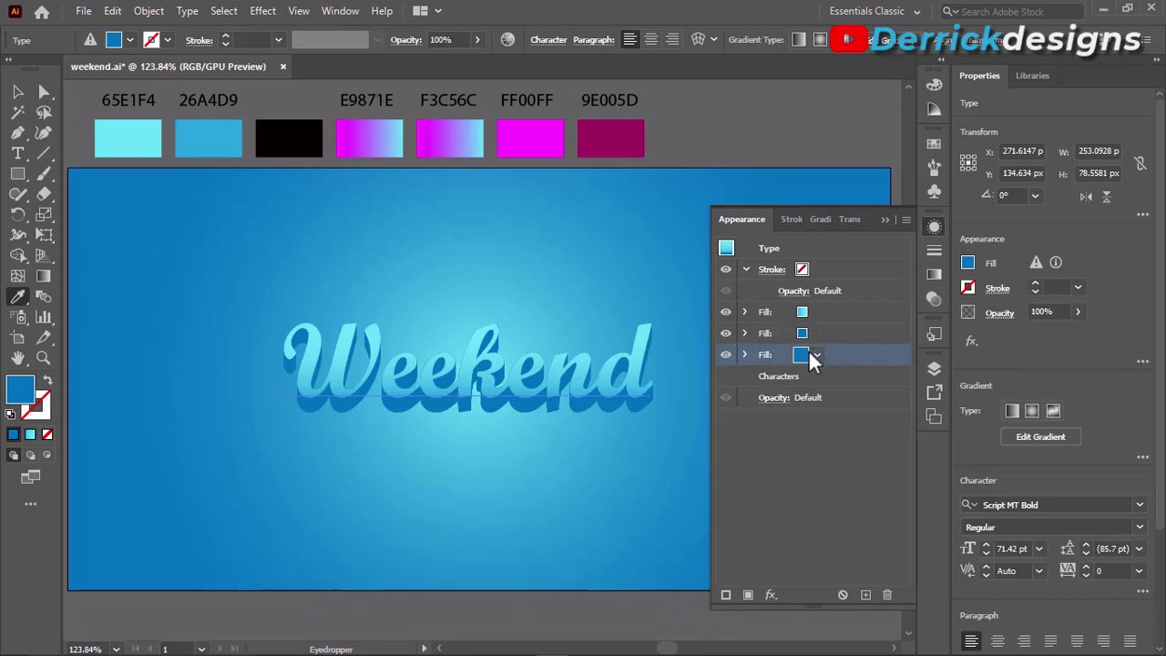
click(798, 355)
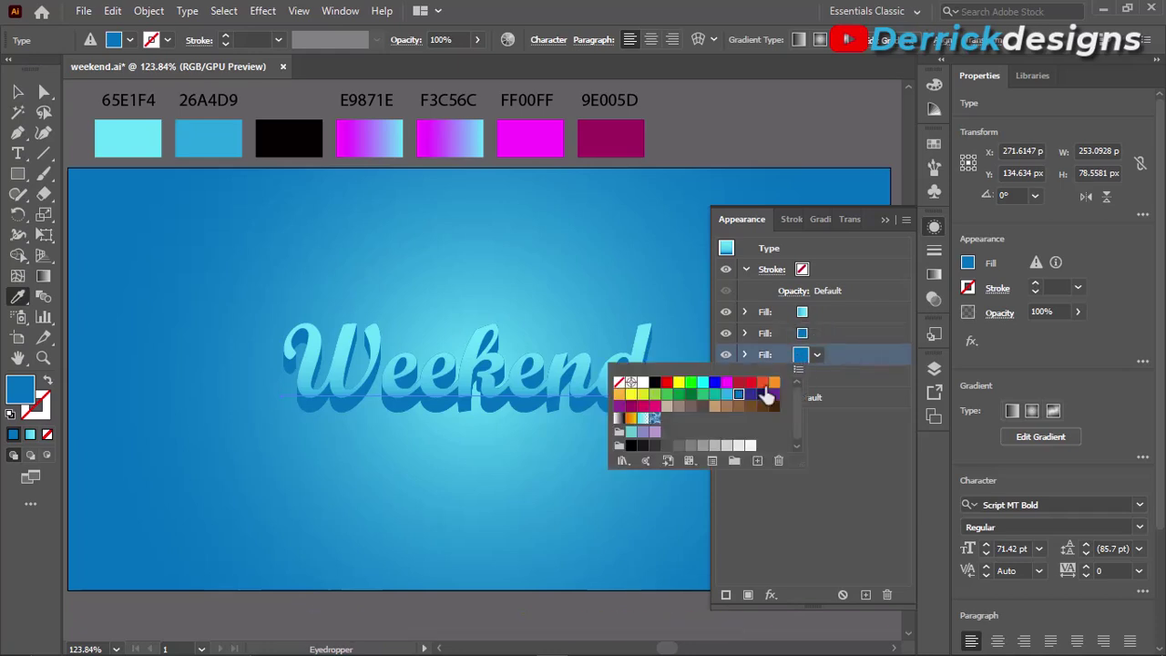
click(655, 384)
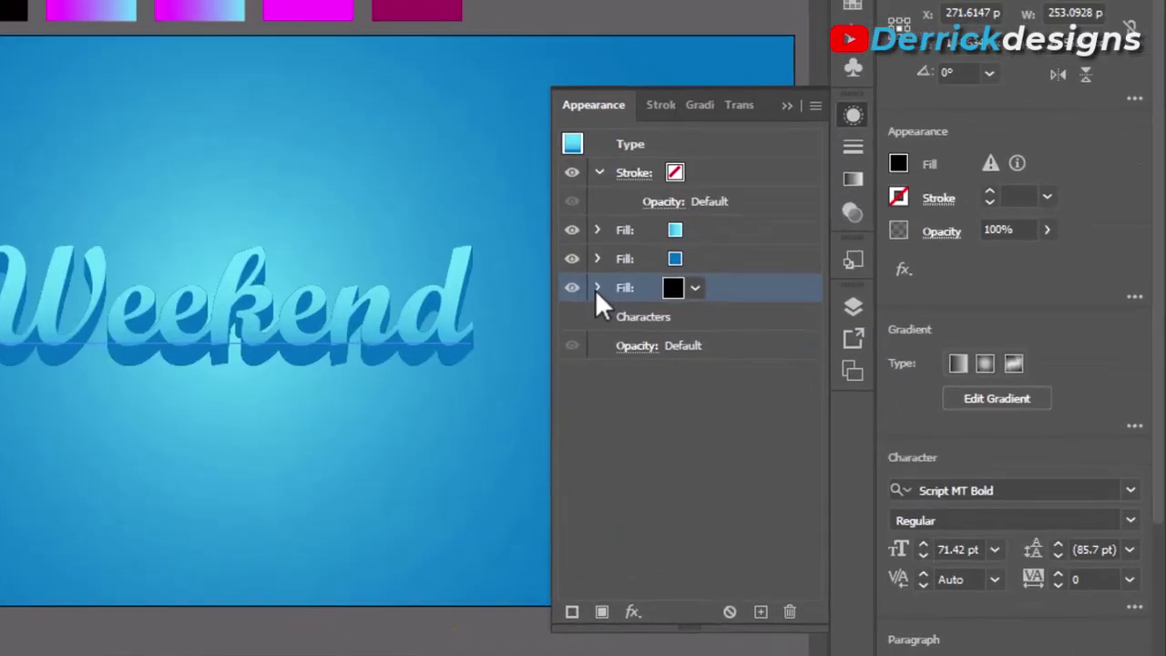
Step: Raise the black fill's Transform effect to 40 copies
click(744, 354)
click(657, 319)
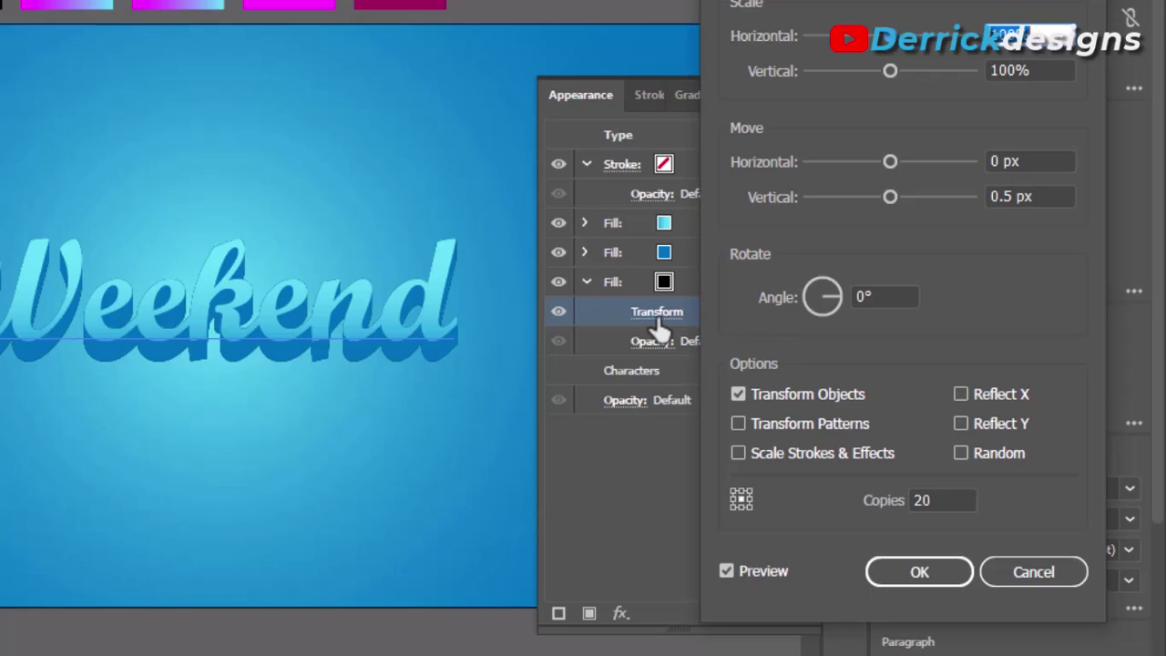
double_click(937, 500)
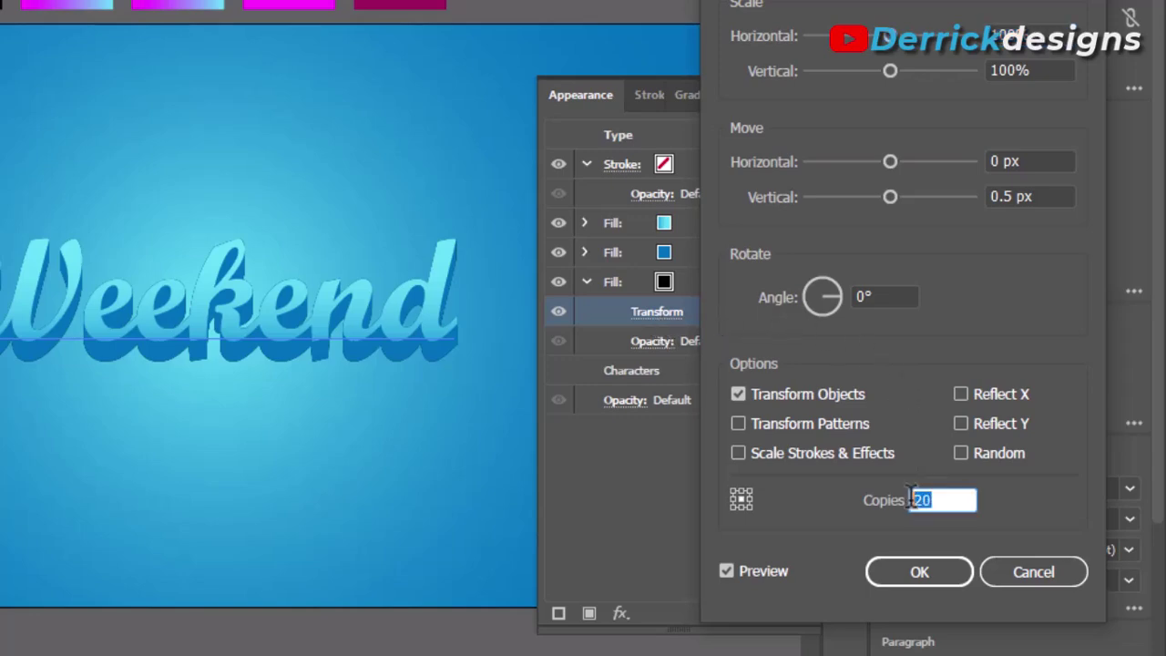
text(40)
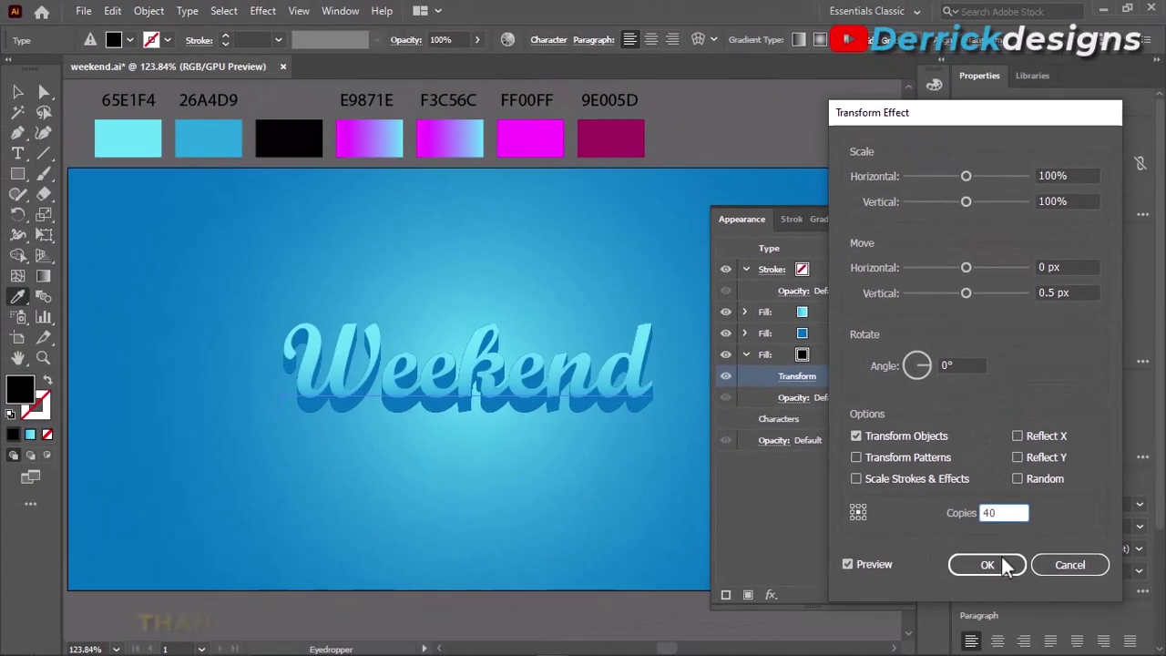
click(988, 565)
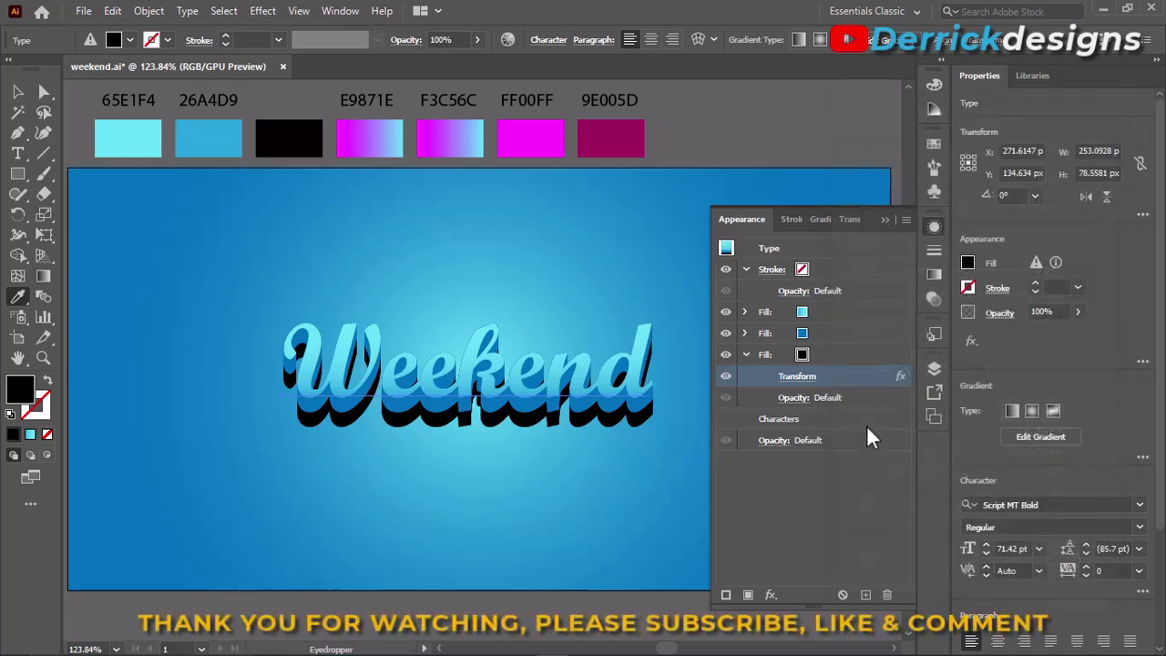
Step: Add a -2 px Offset Path effect to the black shadow fill
click(770, 596)
click(725, 479)
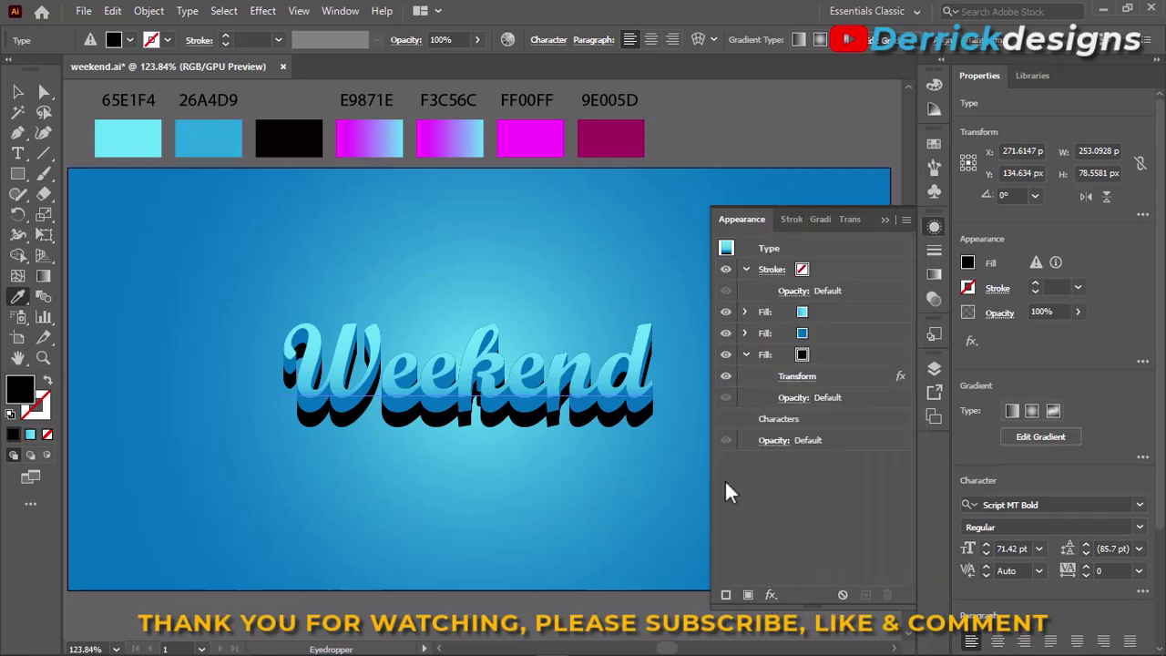
click(849, 356)
click(771, 595)
mouse_move(801, 361)
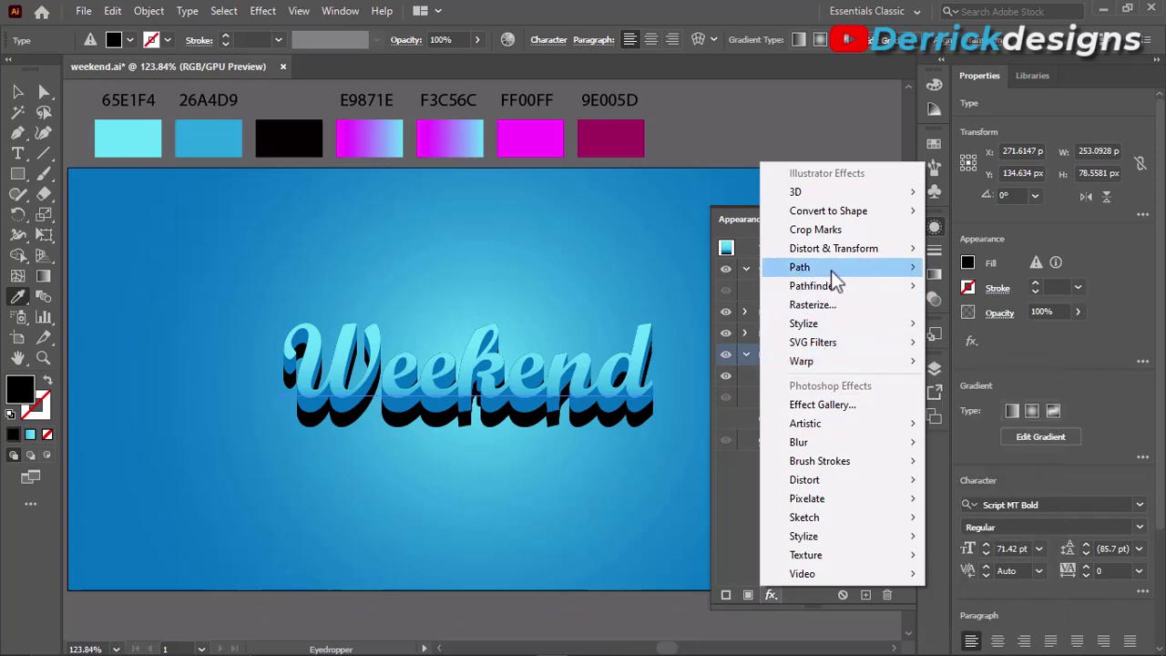
mouse_move(800, 267)
click(963, 268)
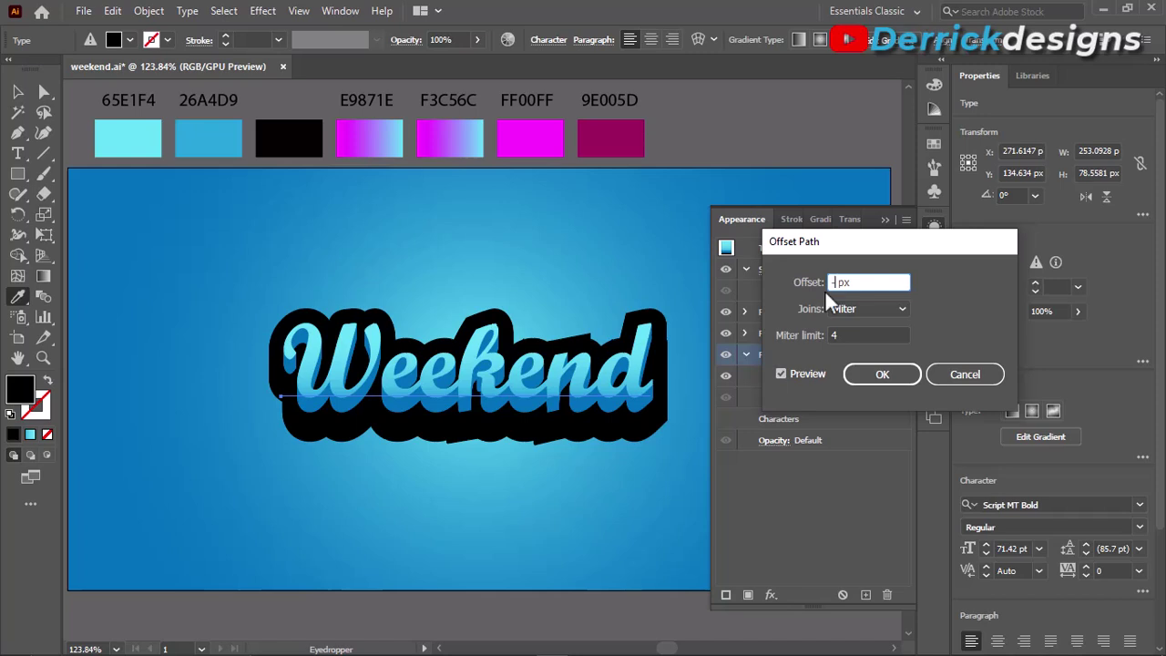
text(2)
click(881, 375)
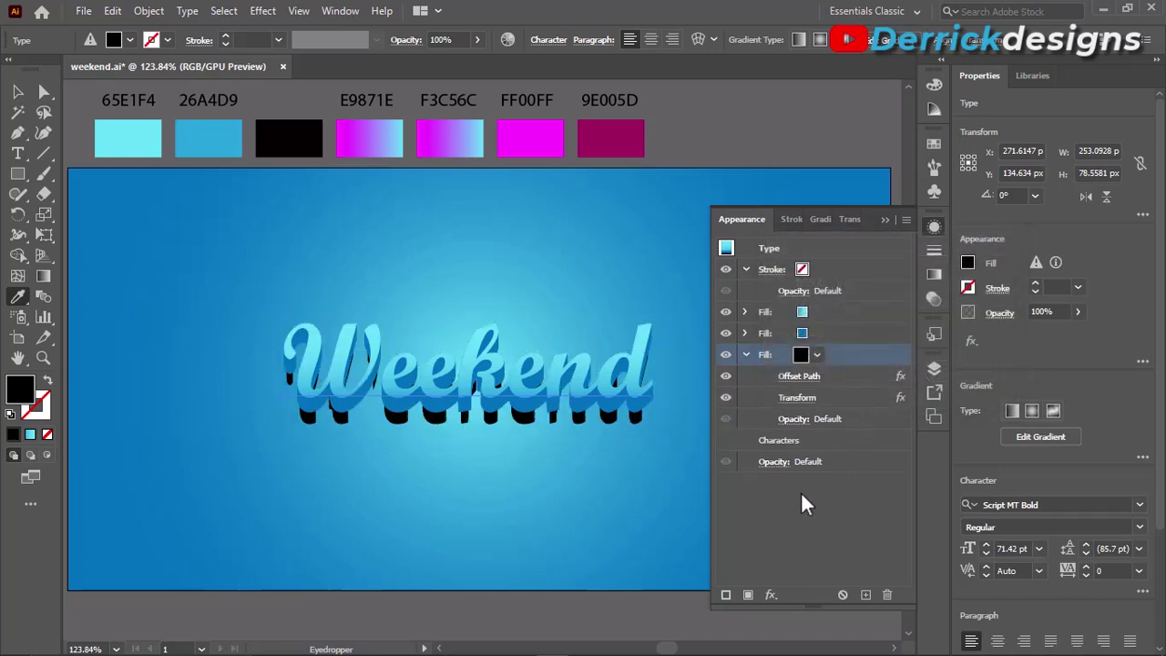
Step: Add a 3 px Gaussian Blur to the black shadow fill
click(770, 596)
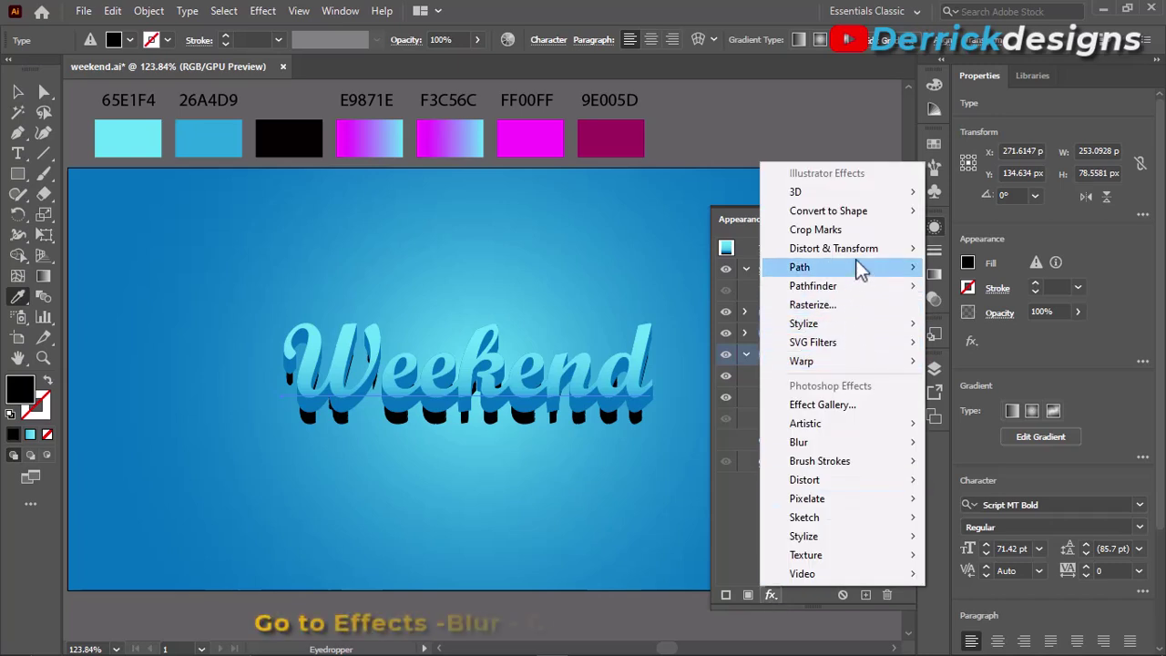
mouse_move(820, 442)
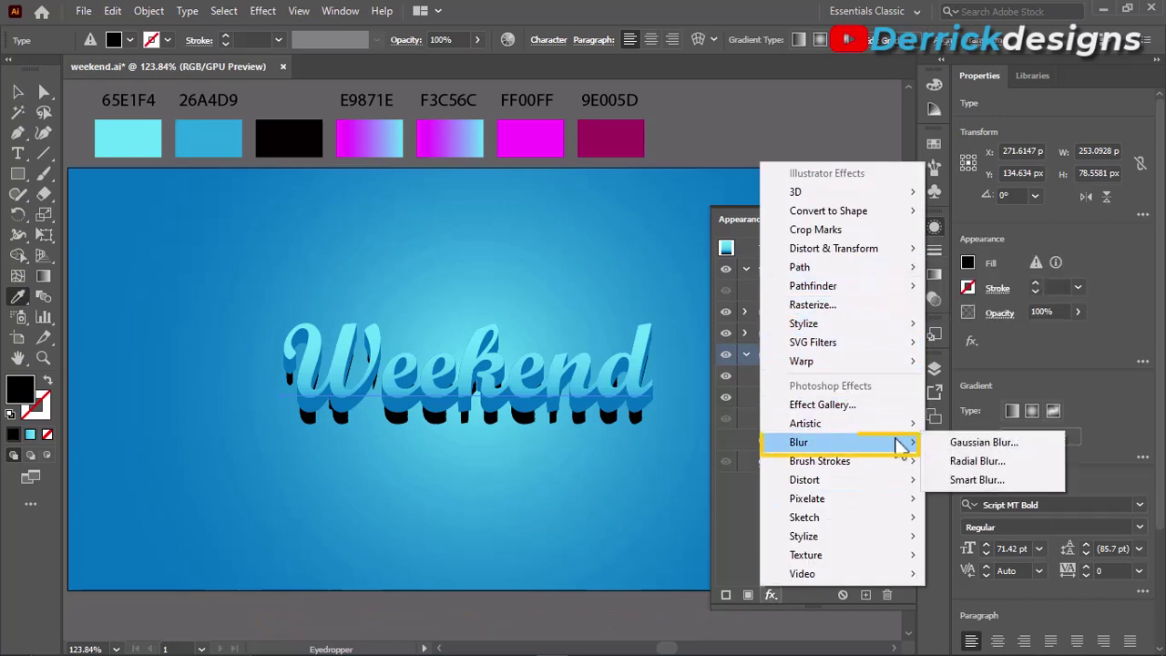
click(965, 443)
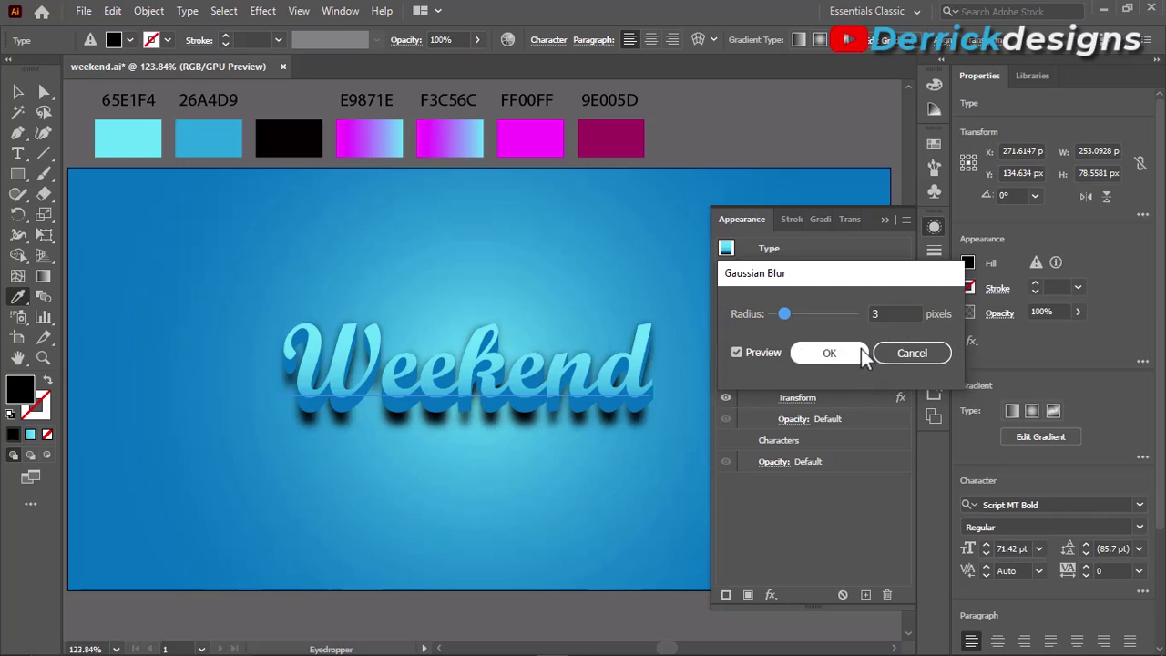
double_click(890, 314)
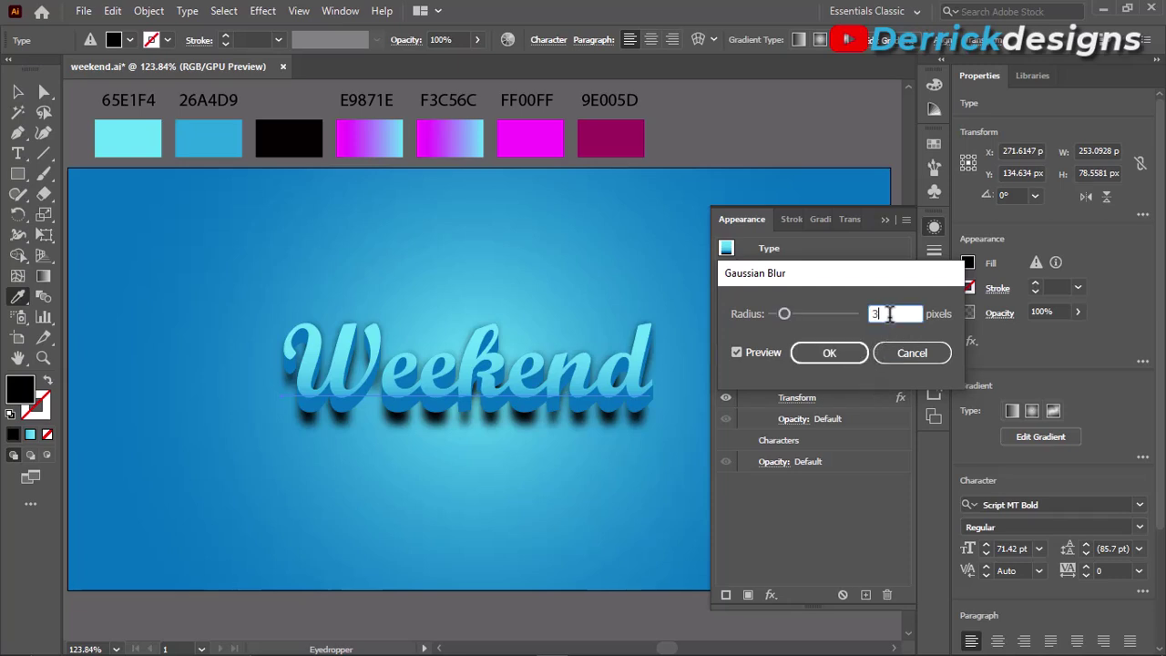
click(828, 357)
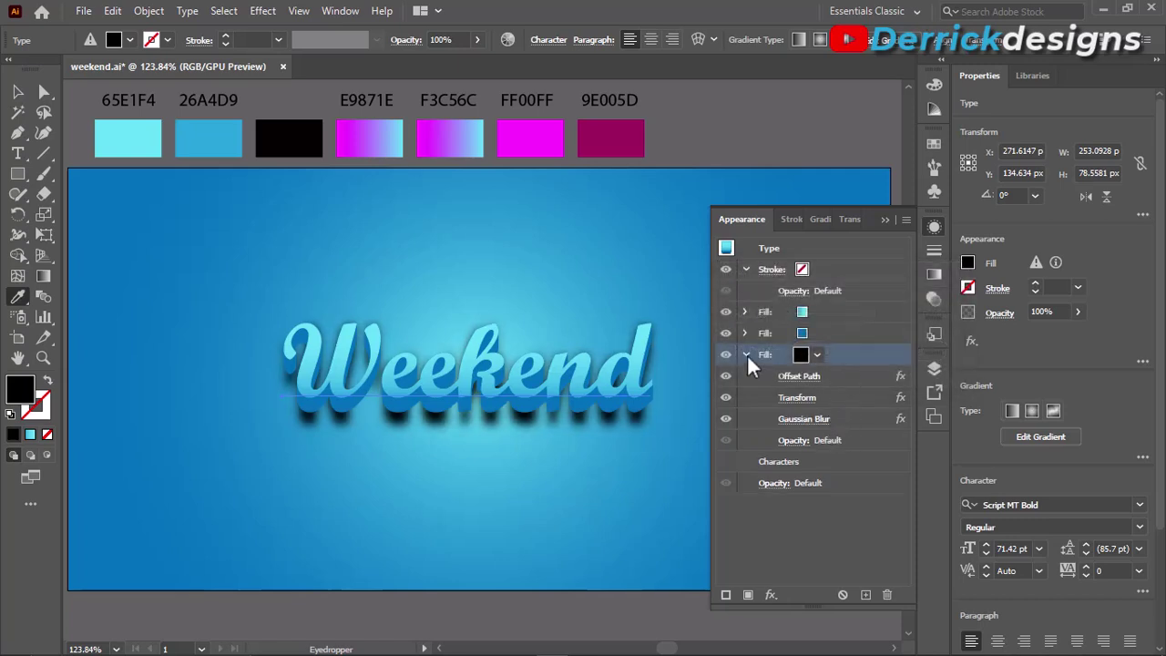
click(747, 357)
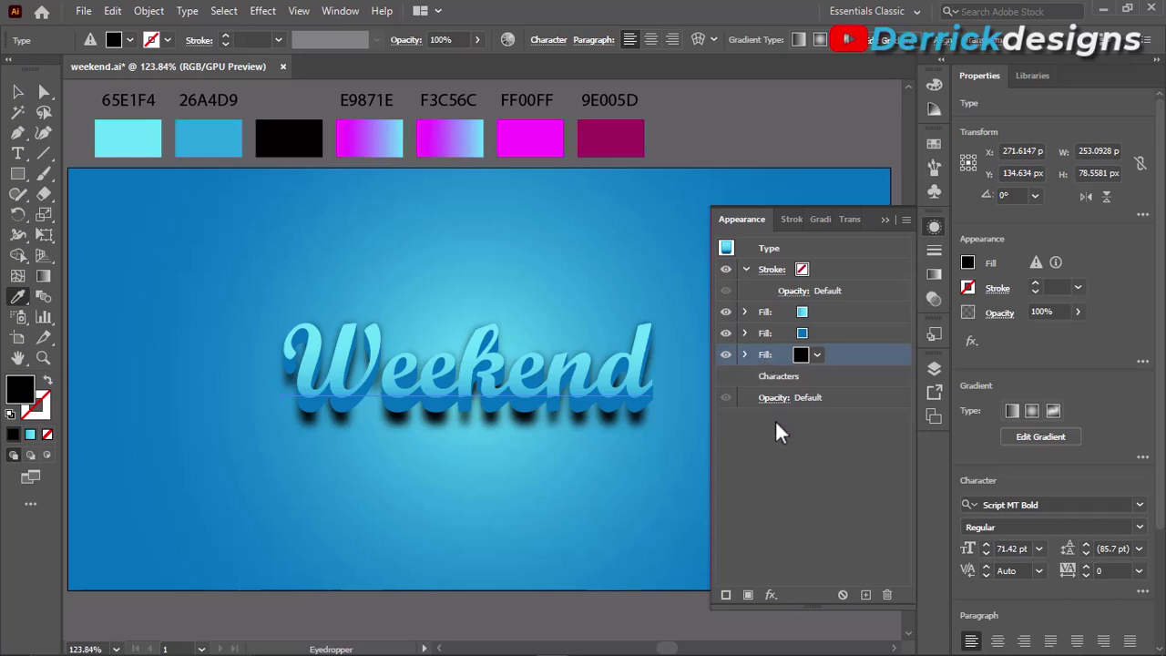
Step: Duplicate the light-blue top fill and make the new copy magenta
click(831, 316)
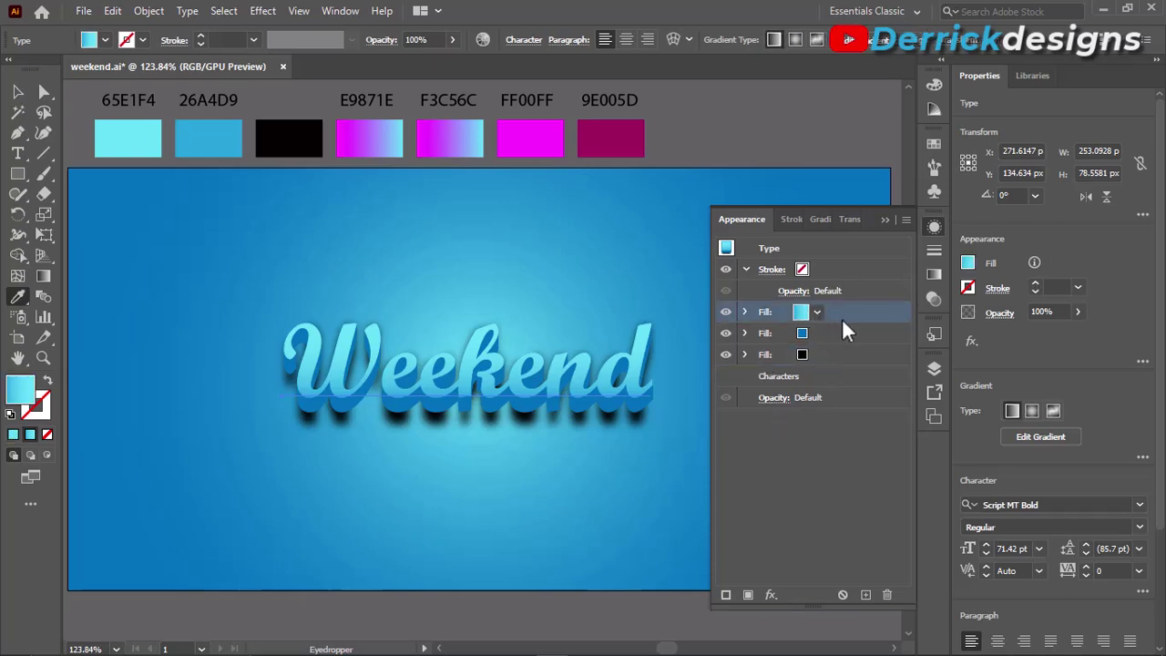
click(865, 594)
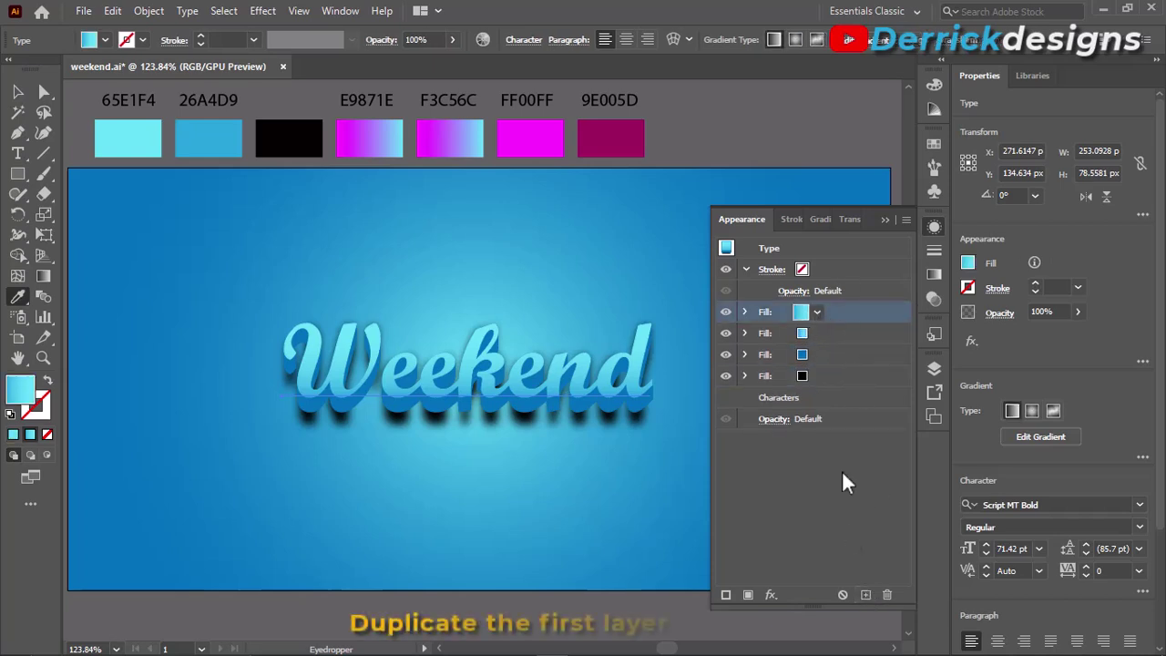
click(802, 313)
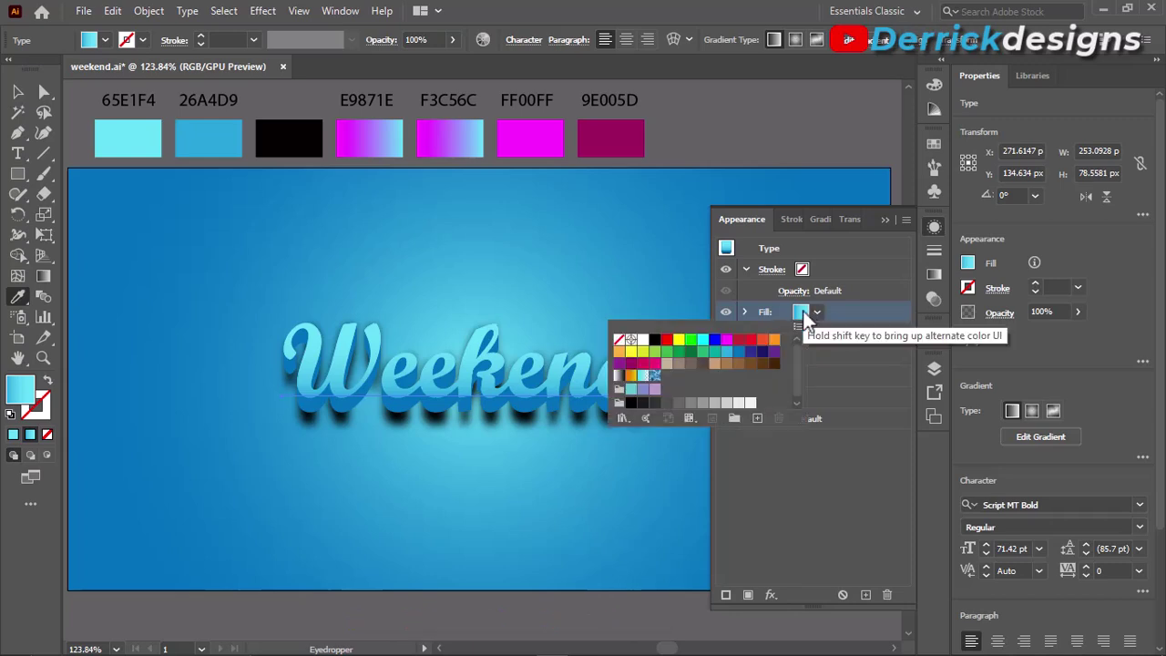
click(726, 342)
click(859, 316)
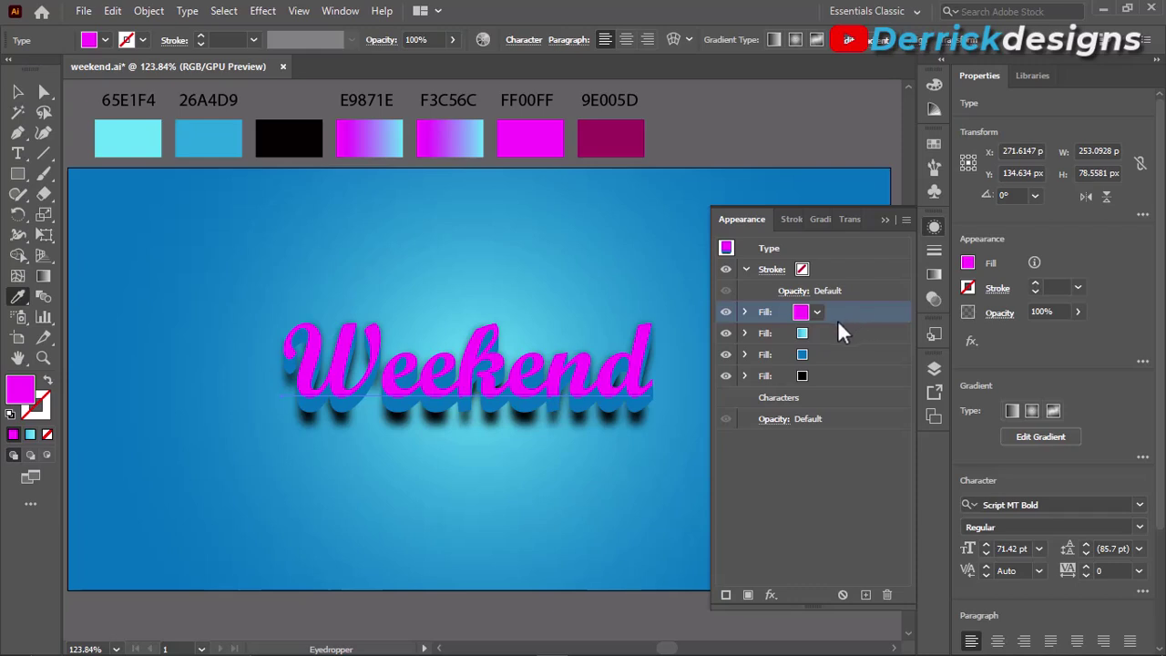
click(743, 310)
click(743, 310)
click(773, 593)
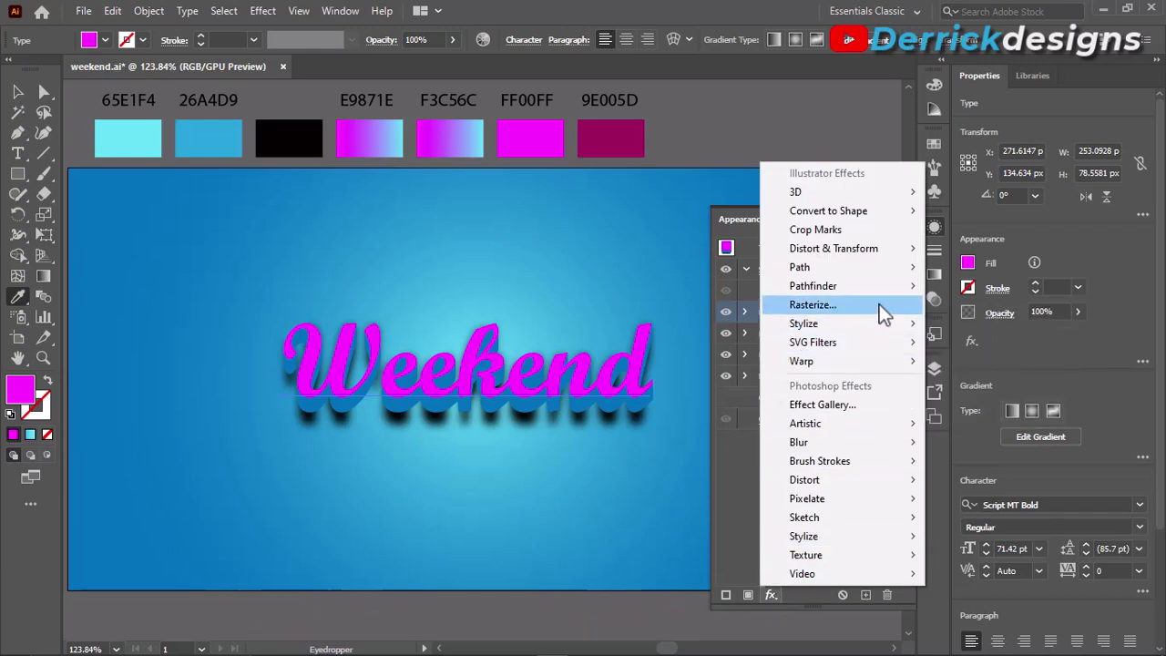
mouse_move(838, 267)
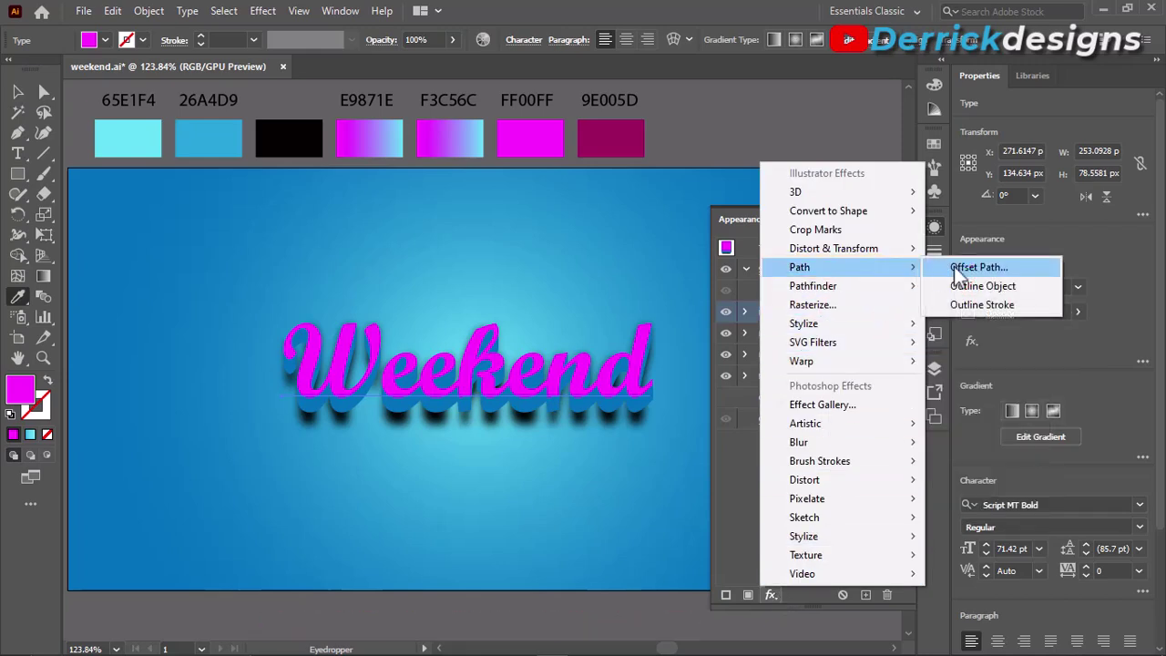
Step: Add a 12 px Offset Path effect to the magenta fill
click(970, 256)
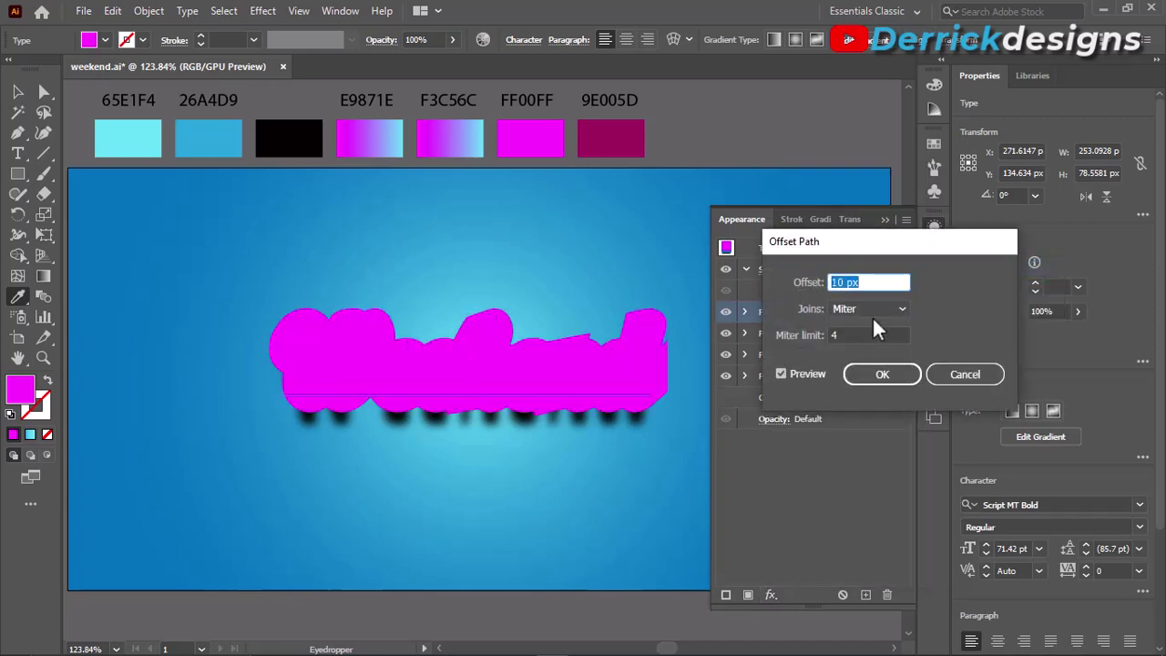
double_click(838, 283)
text(12)
click(880, 374)
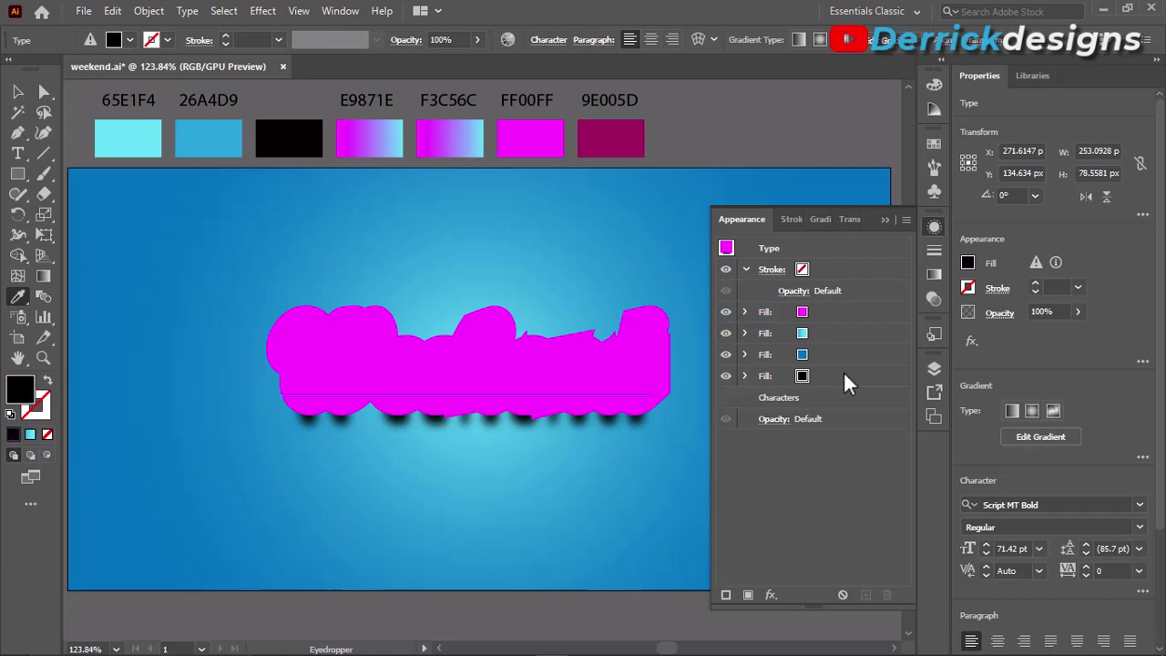
Step: Add a Transform effect moving the magenta fill 5 px down
click(770, 594)
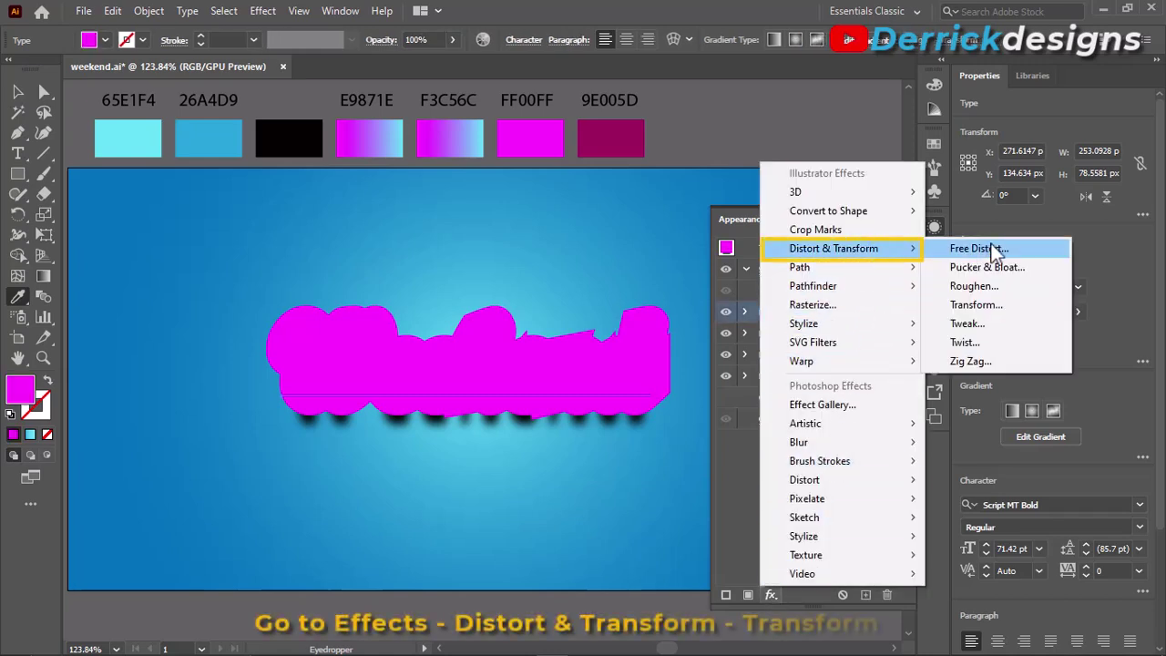
mouse_move(834, 248)
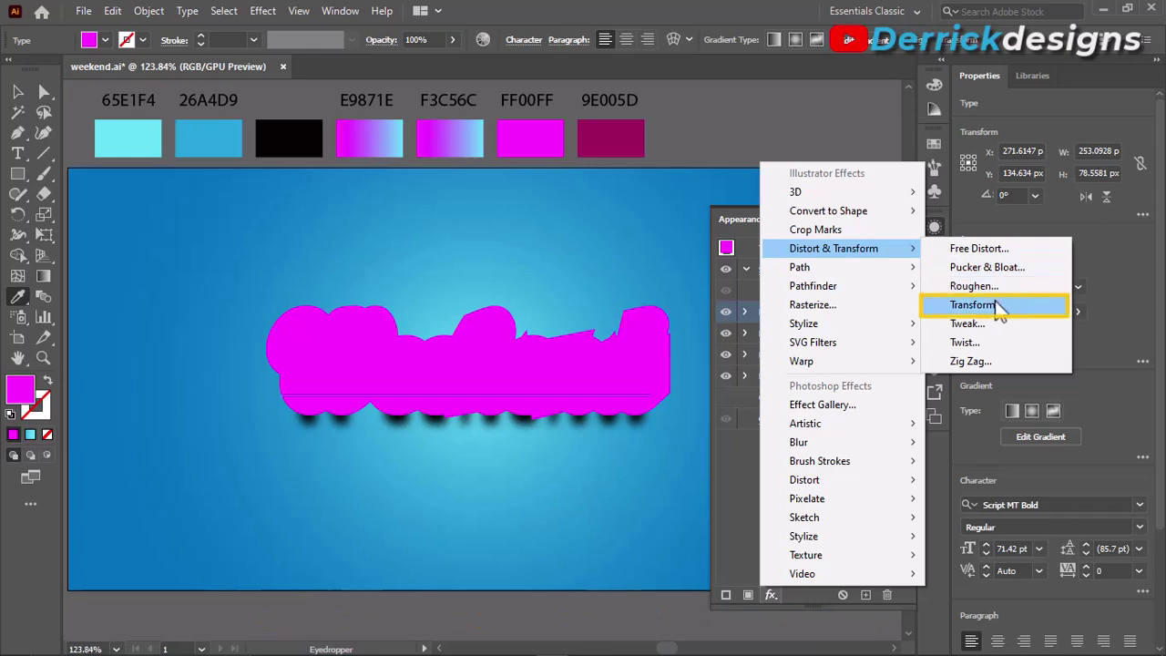
click(995, 304)
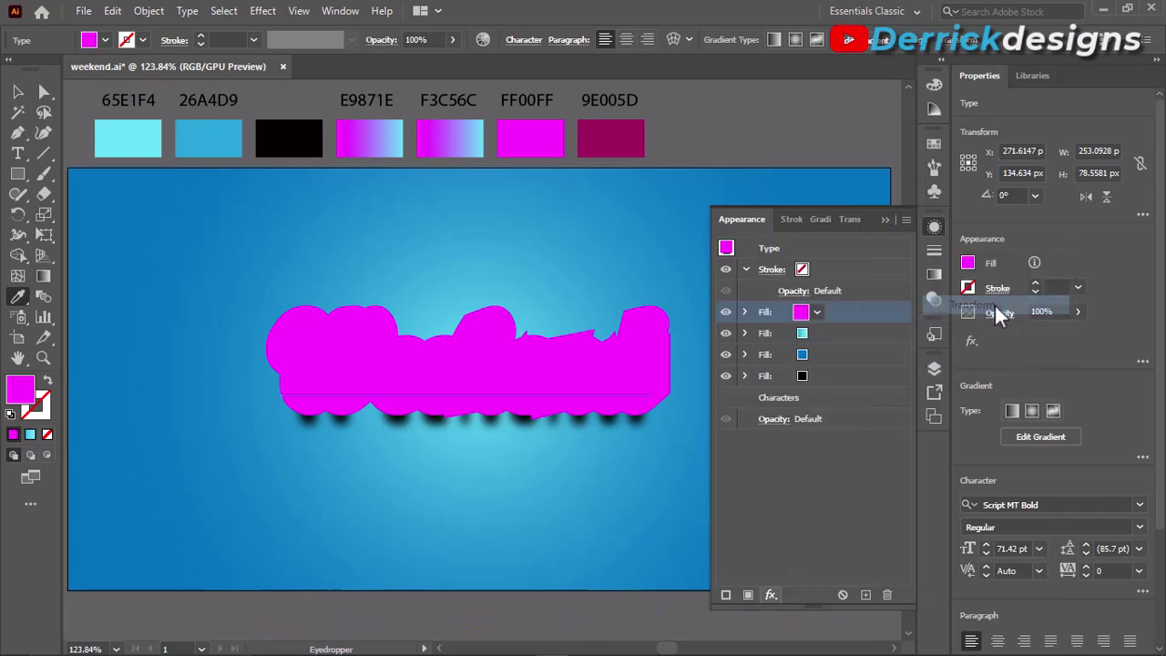
click(1039, 292)
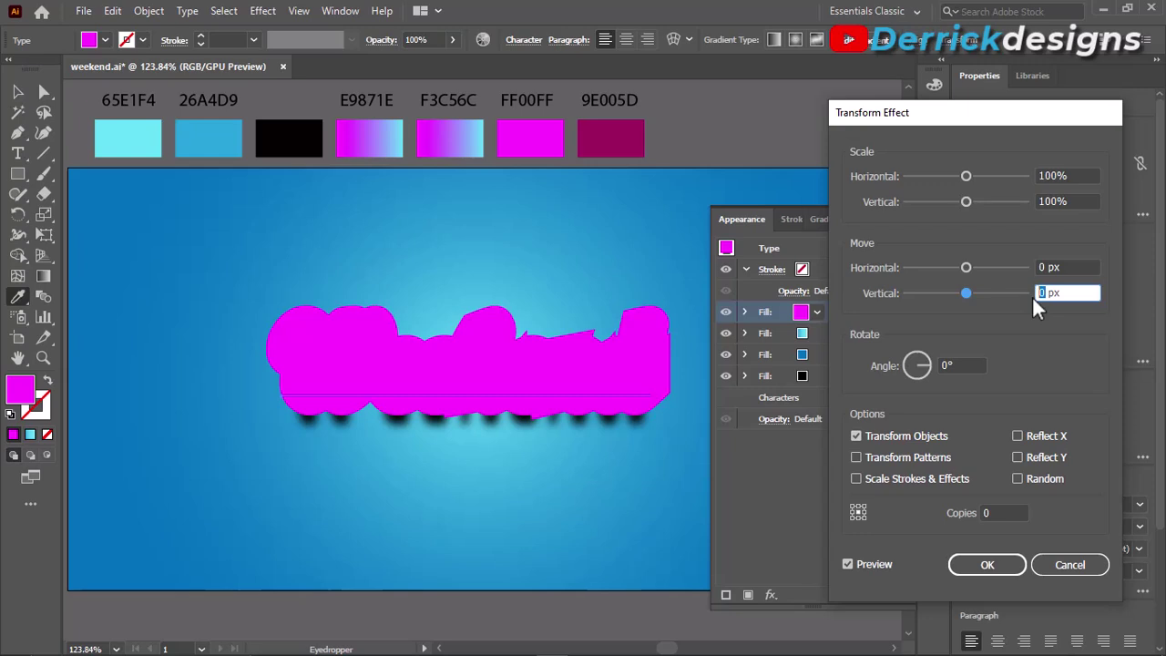
text(5)
click(975, 563)
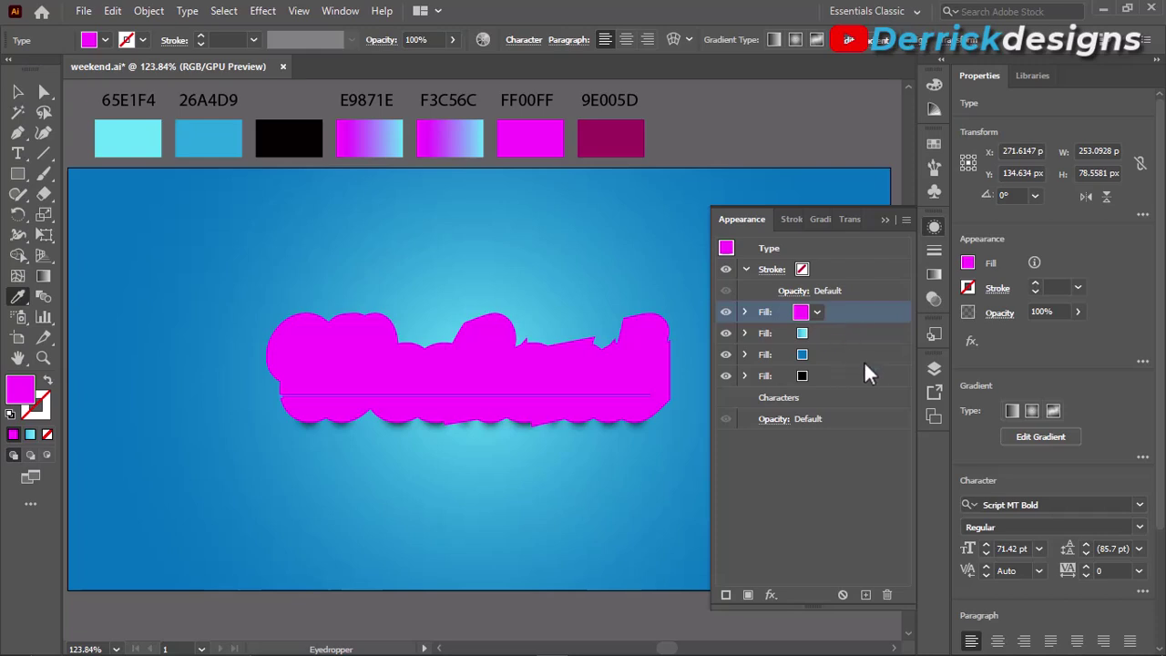
click(935, 273)
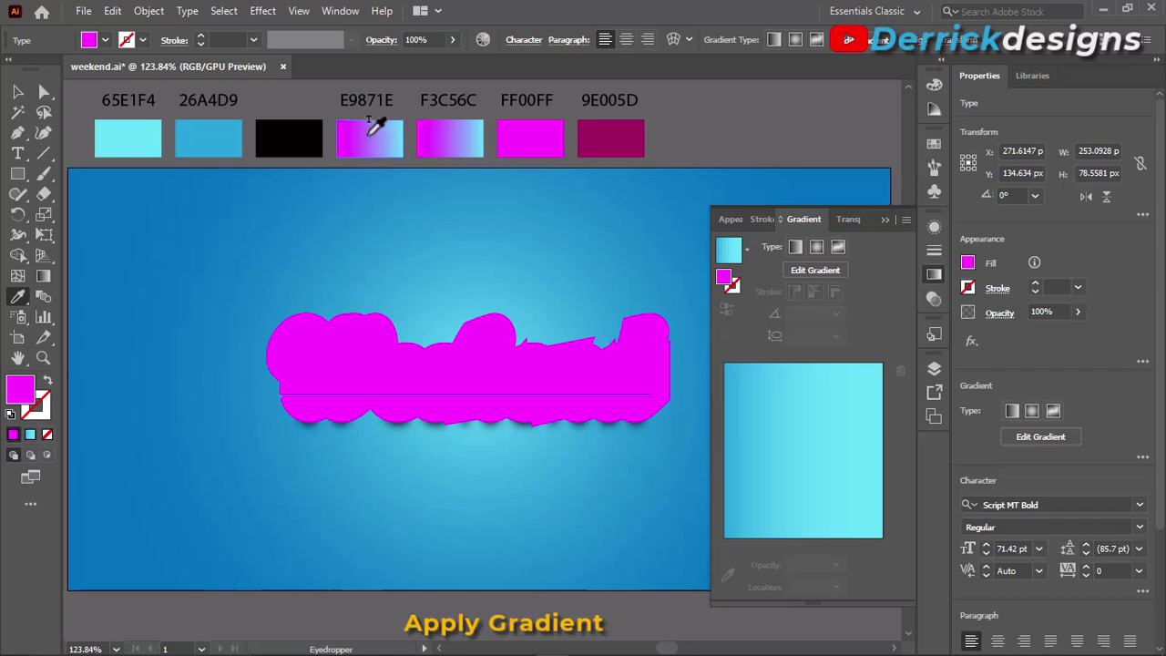
Step: Turn the magenta fill into a linear gradient with a pink right stop
click(729, 248)
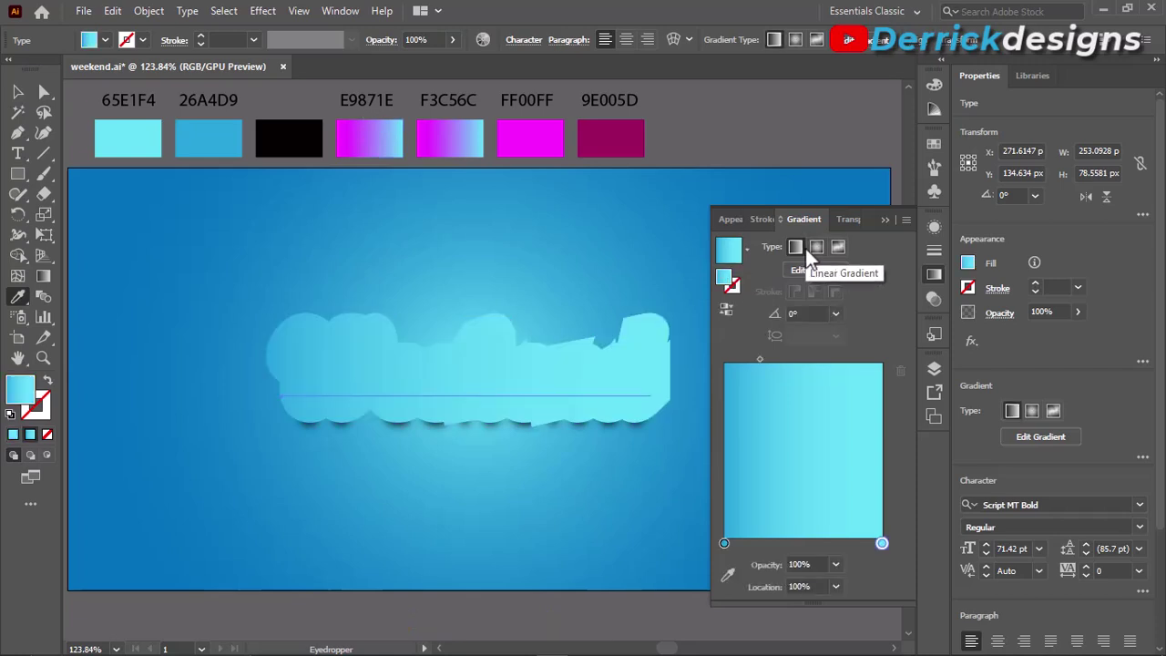
click(747, 248)
click(693, 283)
click(835, 312)
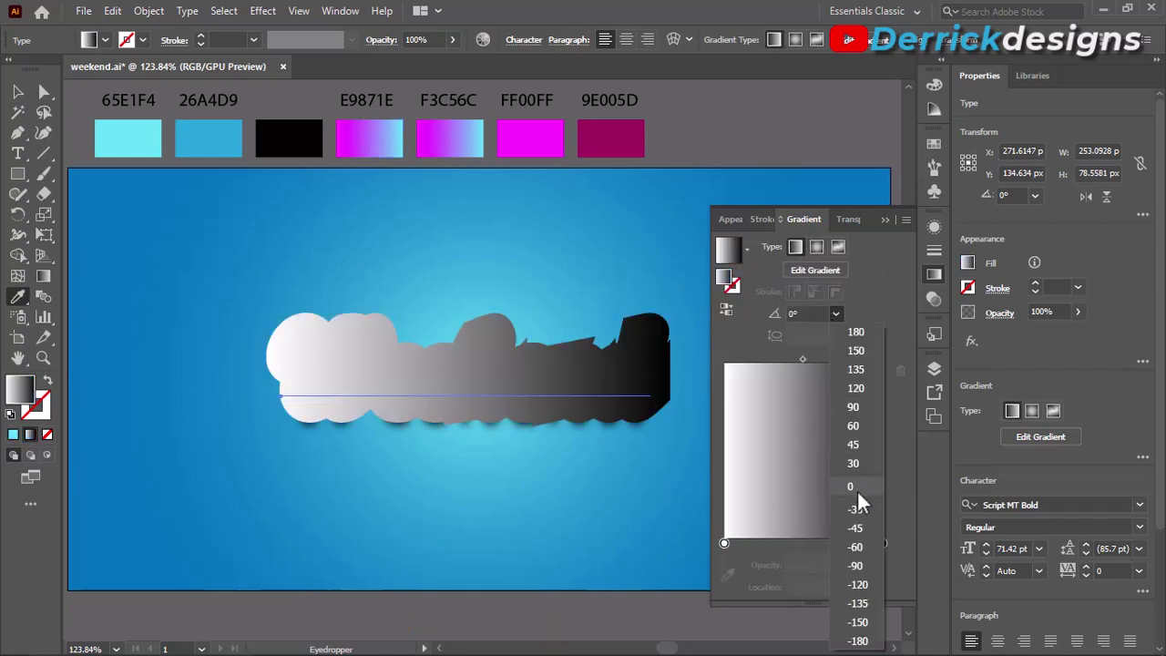
click(853, 405)
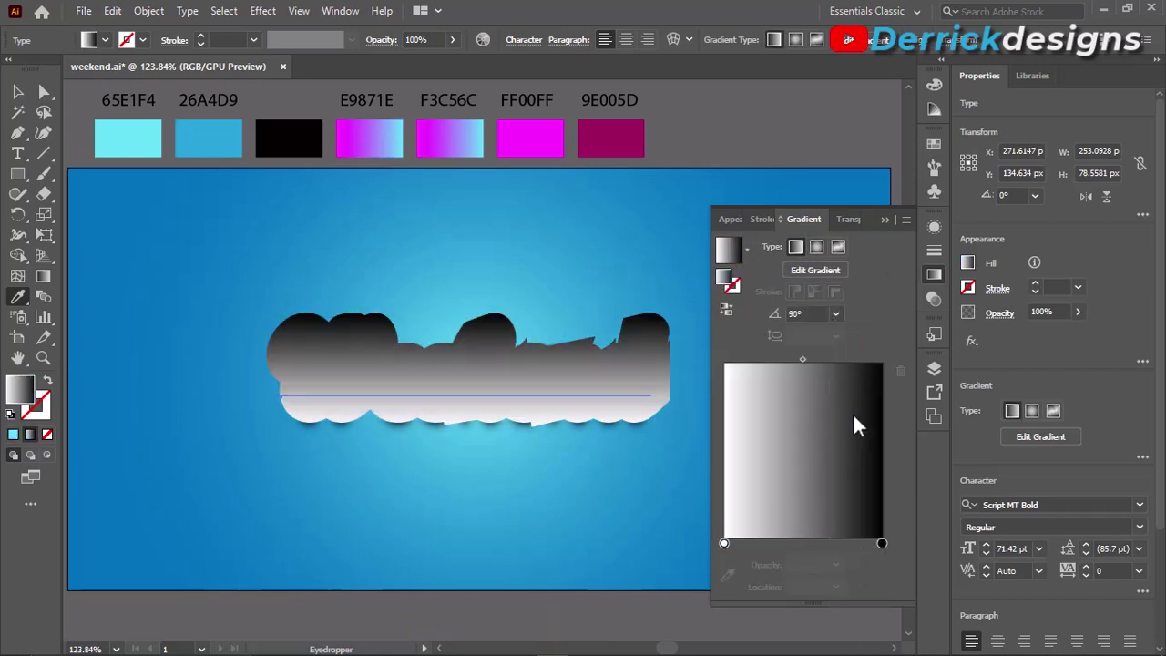
double_click(881, 542)
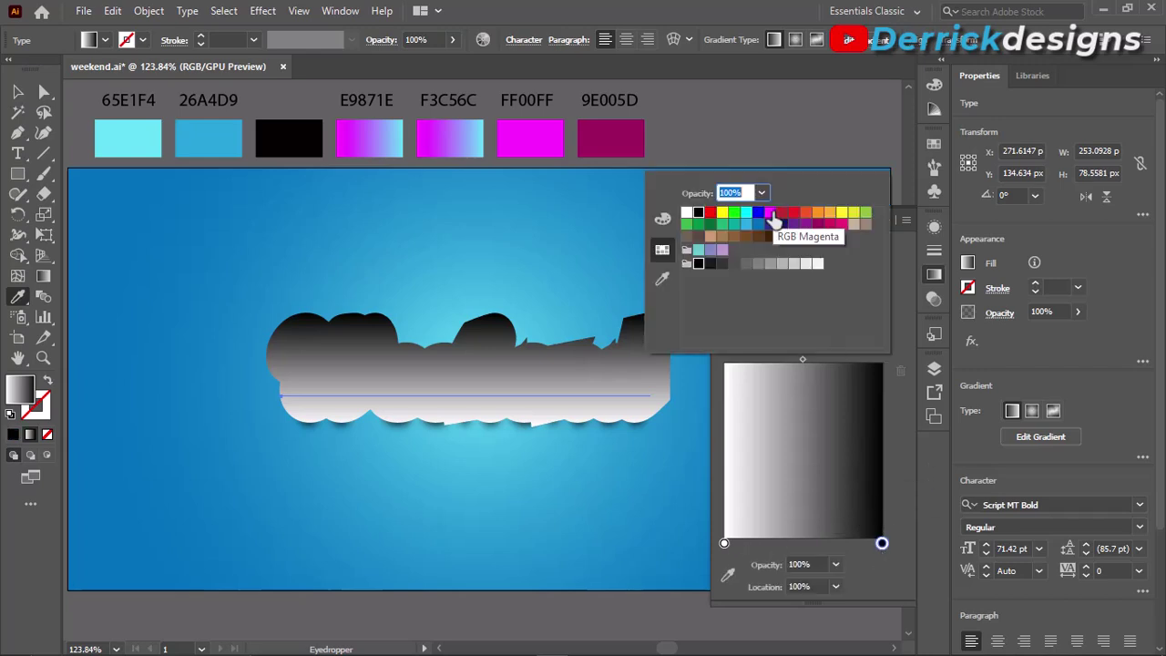
click(842, 224)
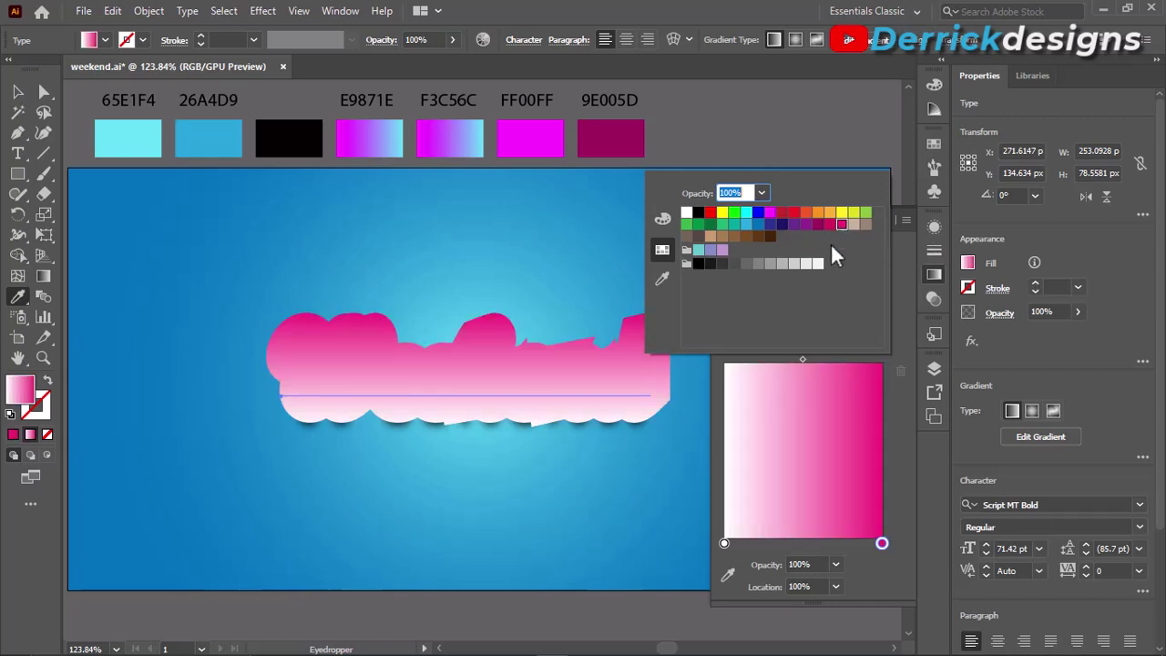
Step: Set the gradient's left stop to cyan 65E1F4 sampled from the artwork
click(724, 544)
double_click(727, 544)
click(727, 575)
click(146, 127)
click(880, 521)
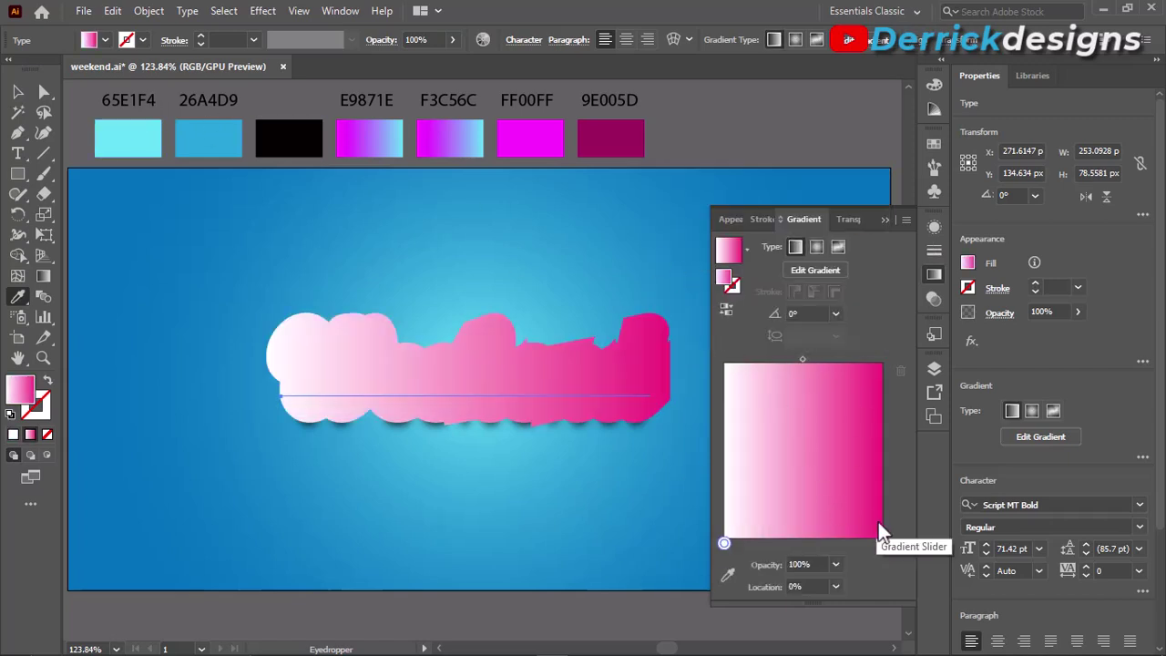
double_click(723, 543)
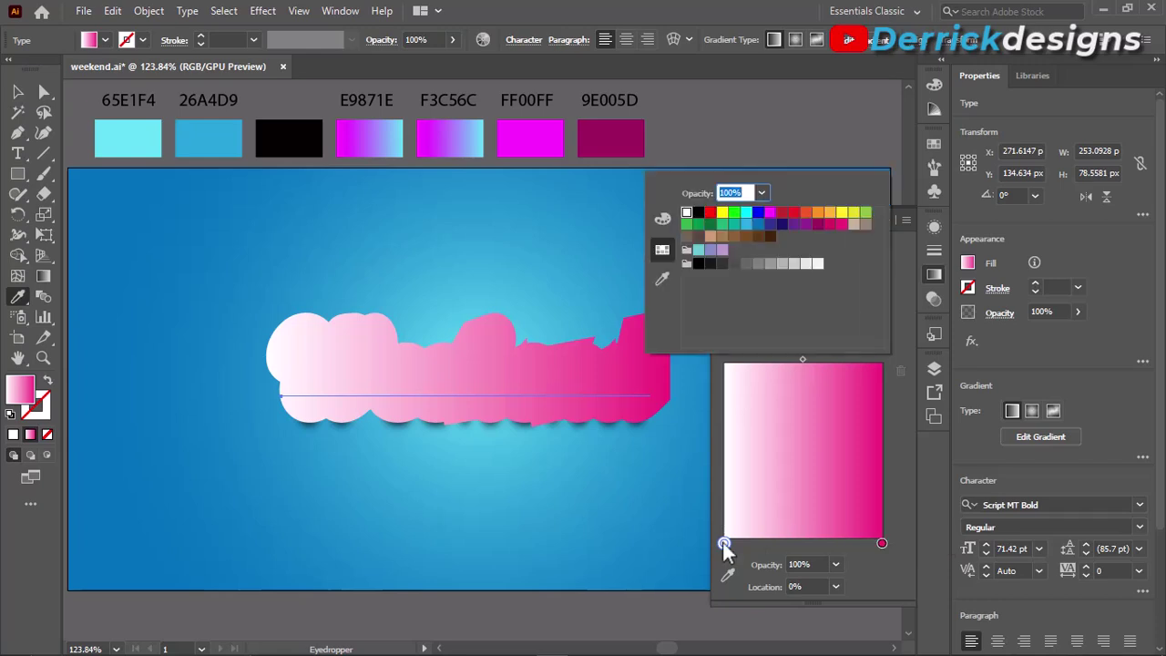
click(664, 279)
click(146, 132)
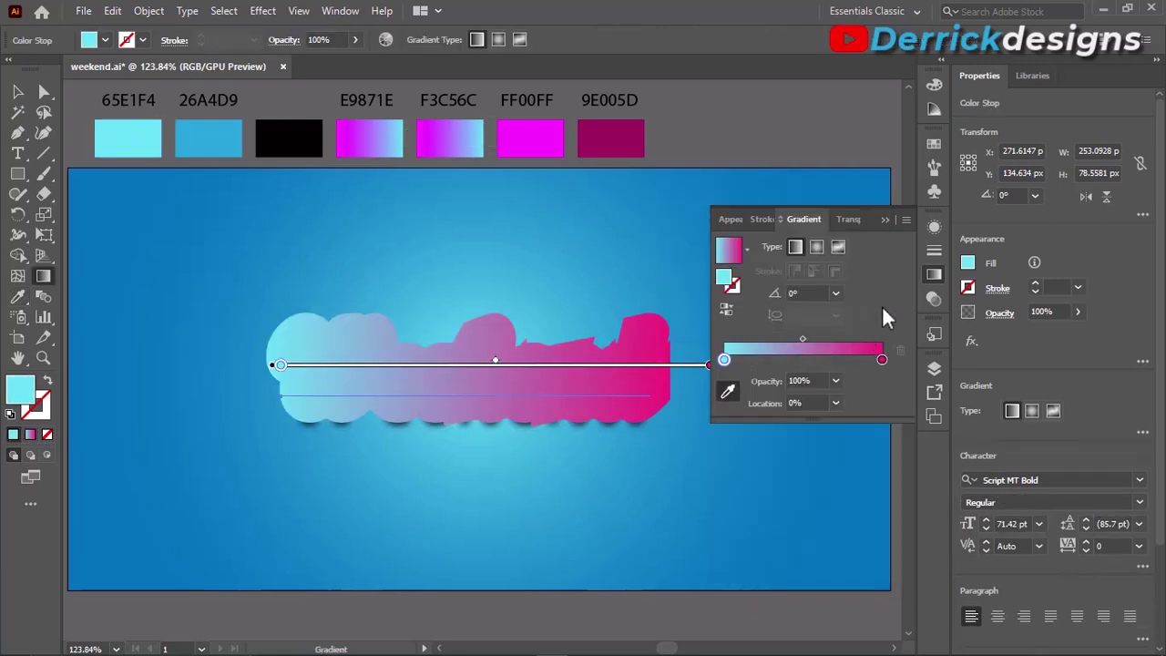
Step: Set the gradient angle to -90° so the cyan sits on top
click(835, 293)
click(855, 388)
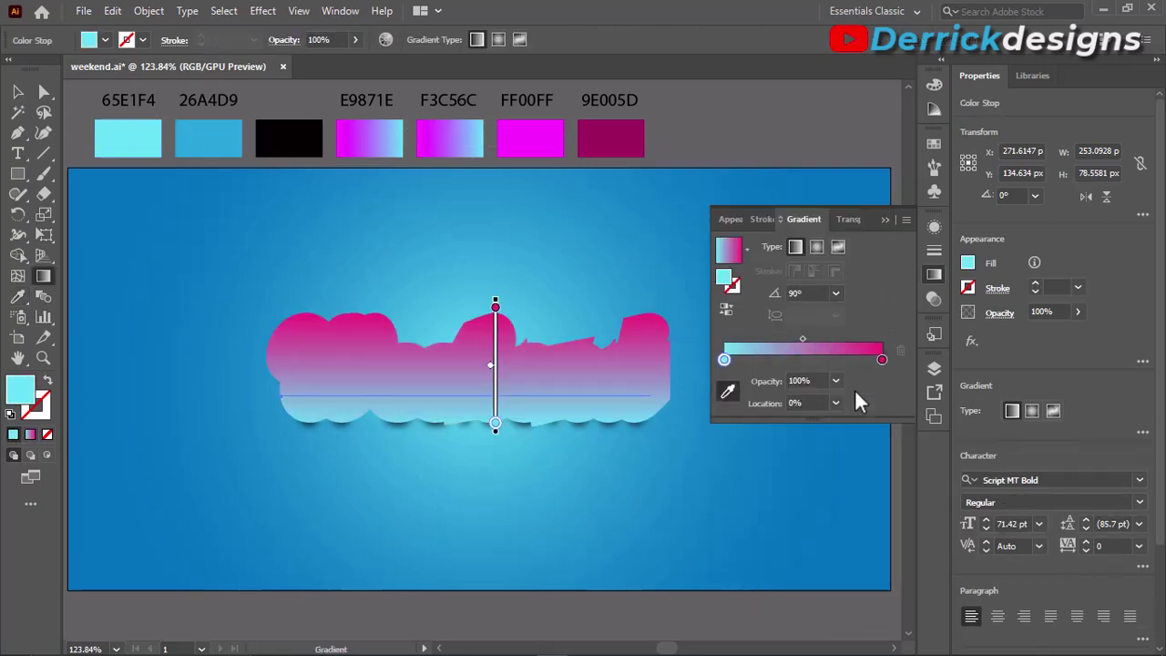
click(835, 294)
click(857, 545)
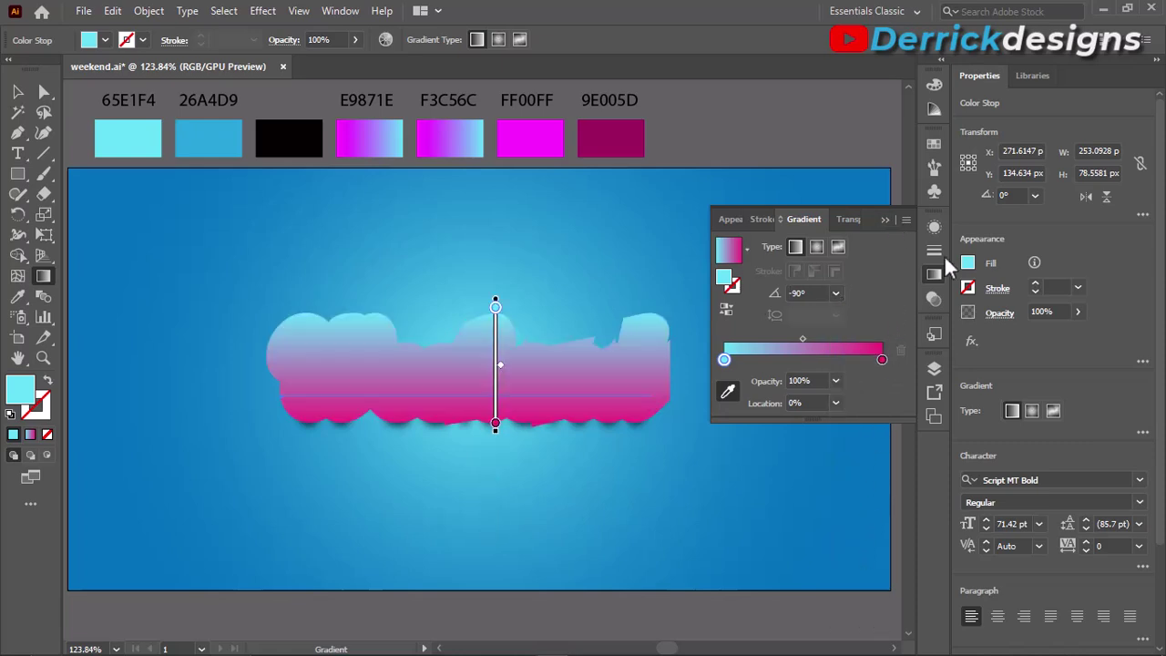
click(936, 228)
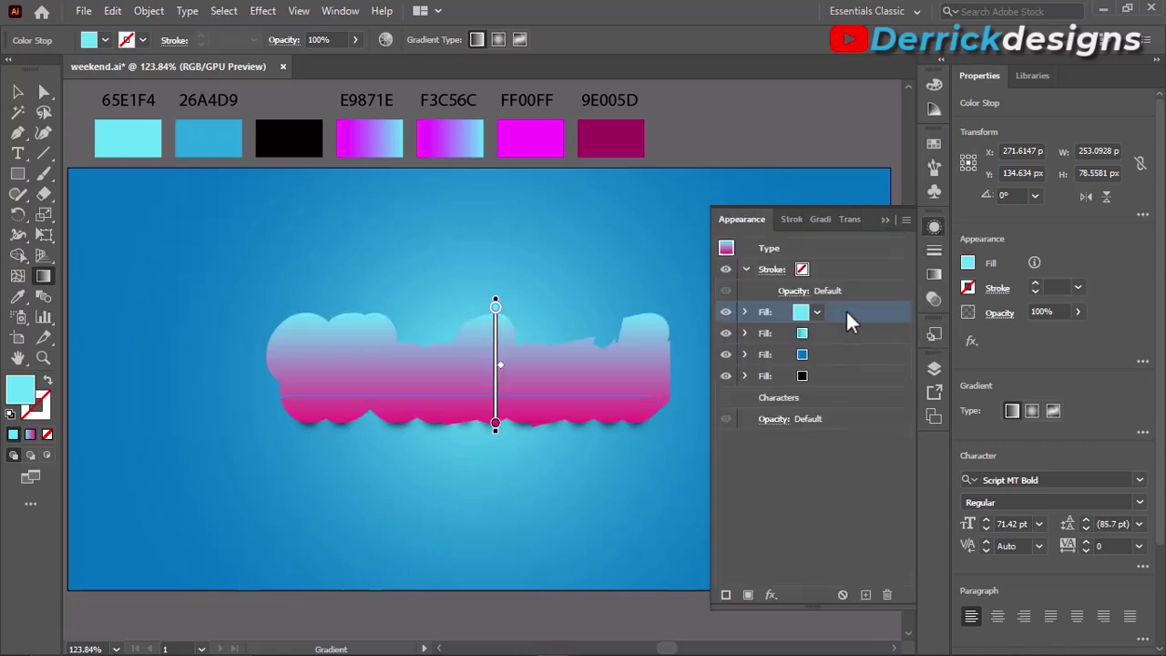
Step: Move the gradient fill below the black fill, duplicate it, and select the upper copy
key(v)
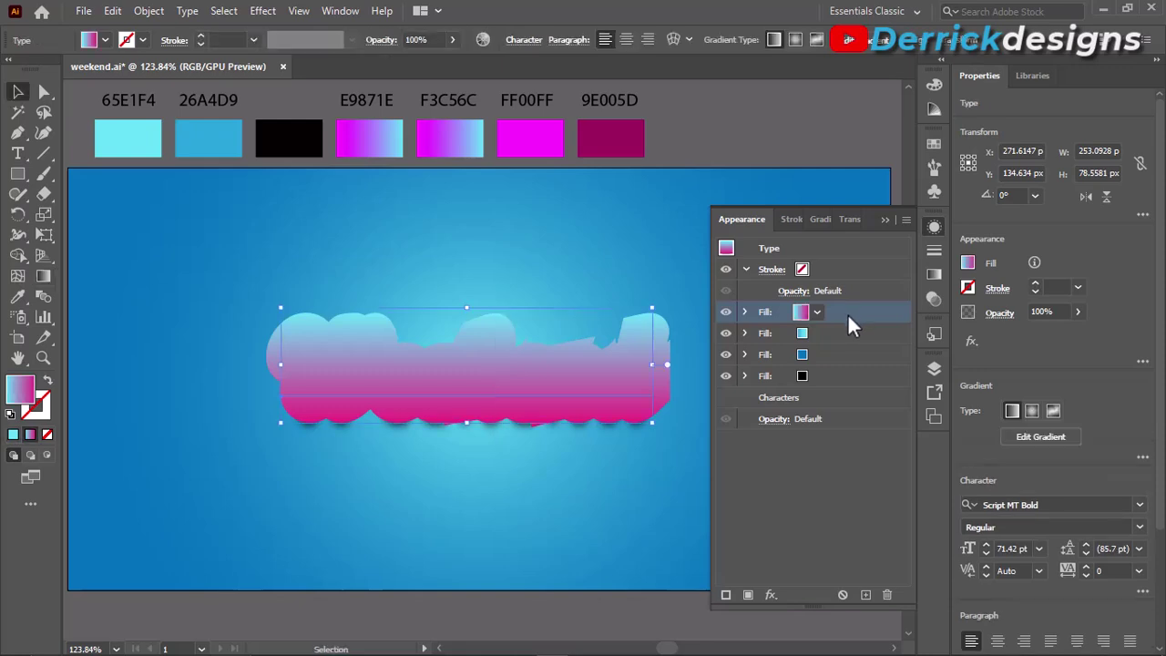
drag(844, 319, 837, 396)
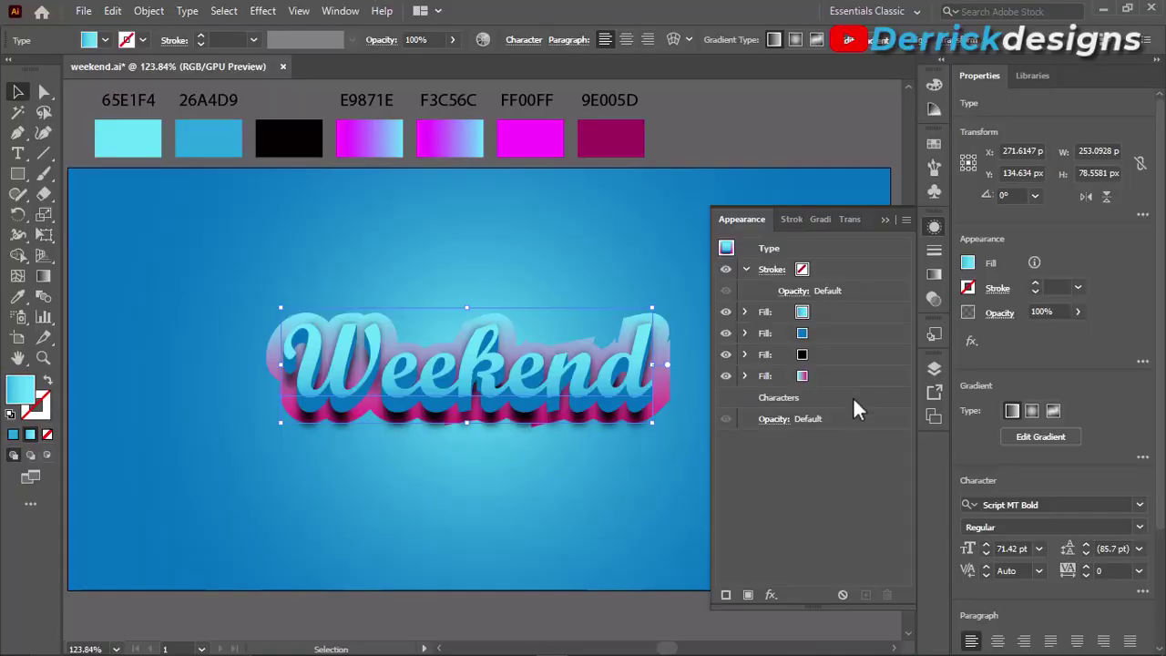
click(832, 374)
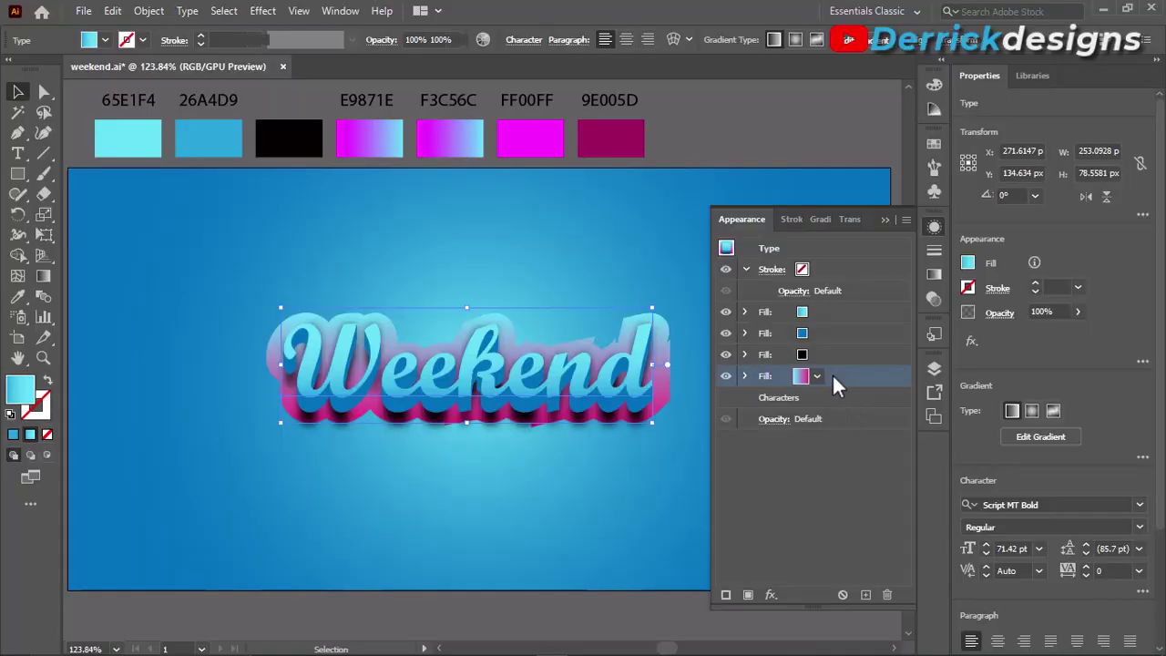
click(865, 594)
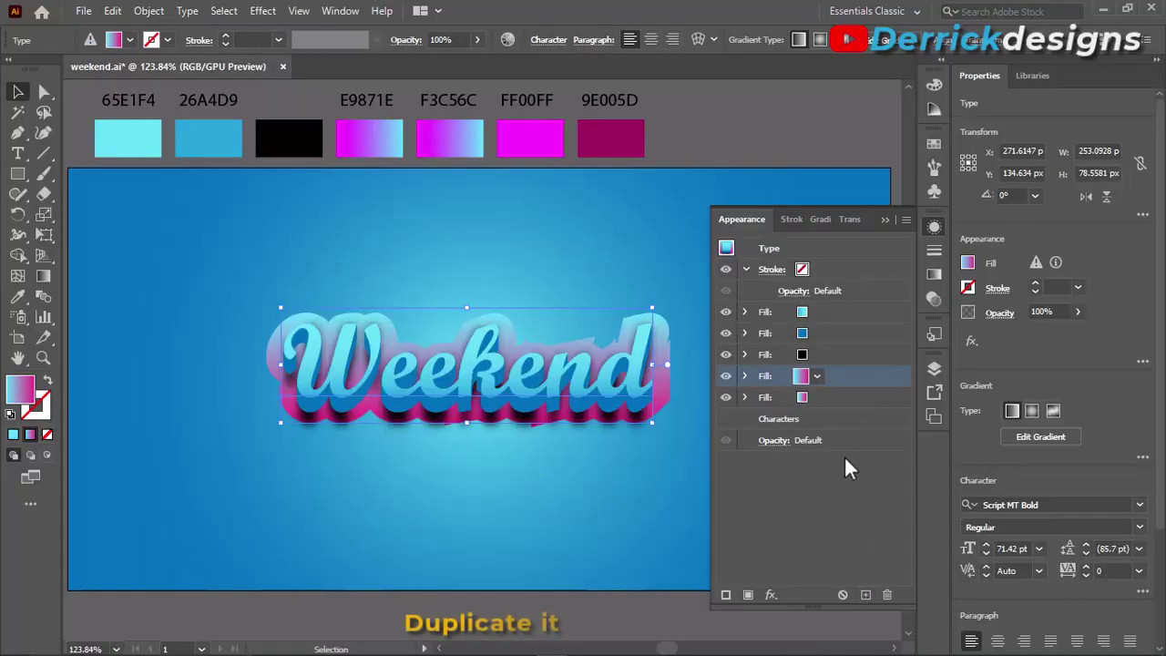
click(830, 398)
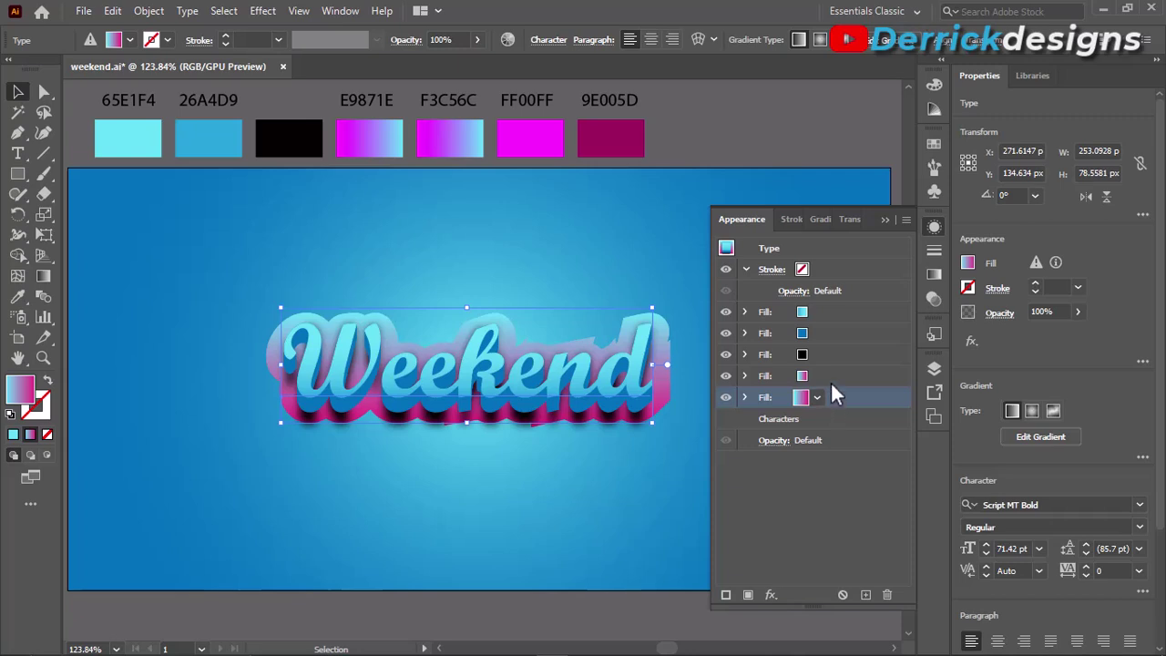
click(831, 376)
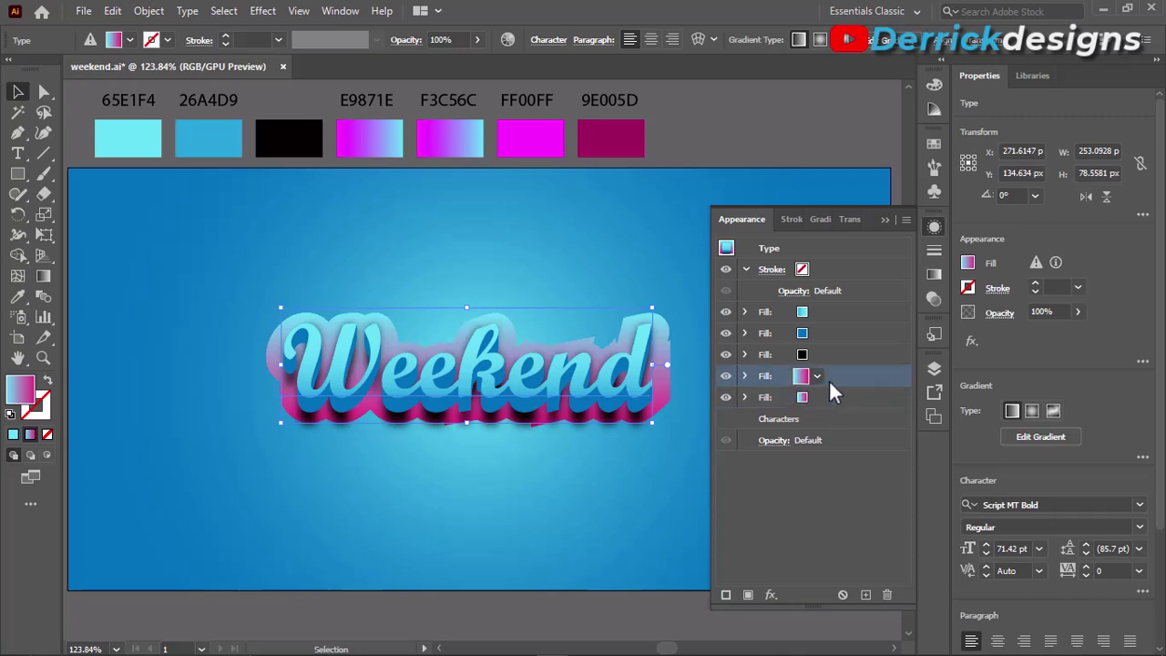
Step: Recolor the upper gradient copy from 65E1F4 cyan to FF00FF magenta at a 90° angle
click(934, 275)
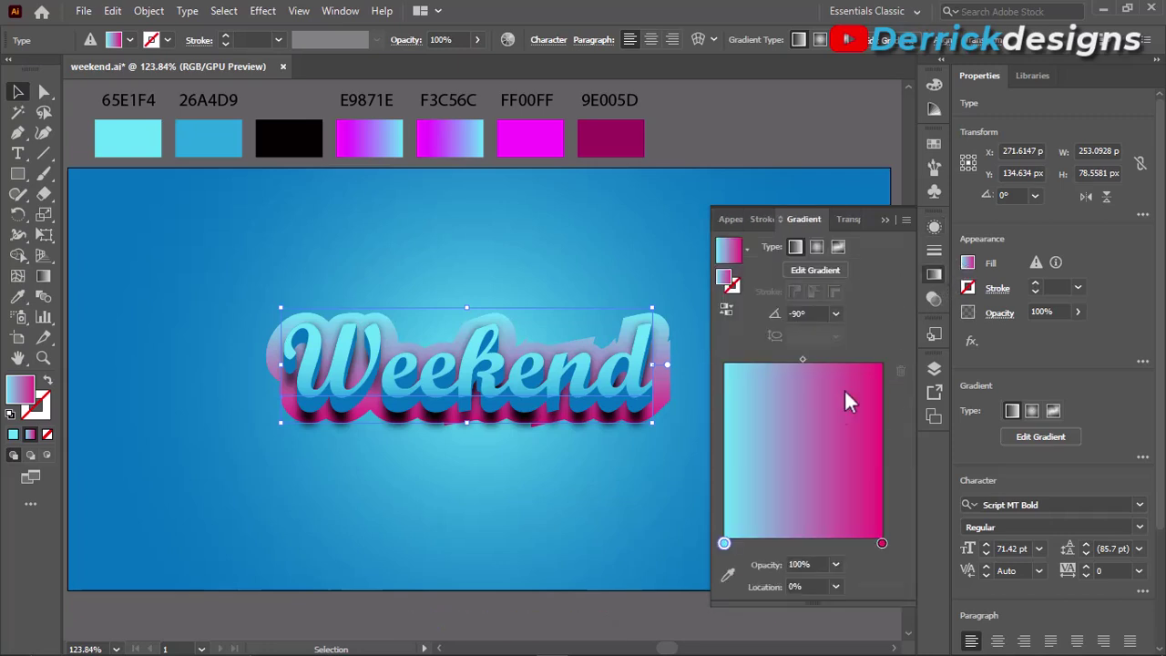
double_click(882, 544)
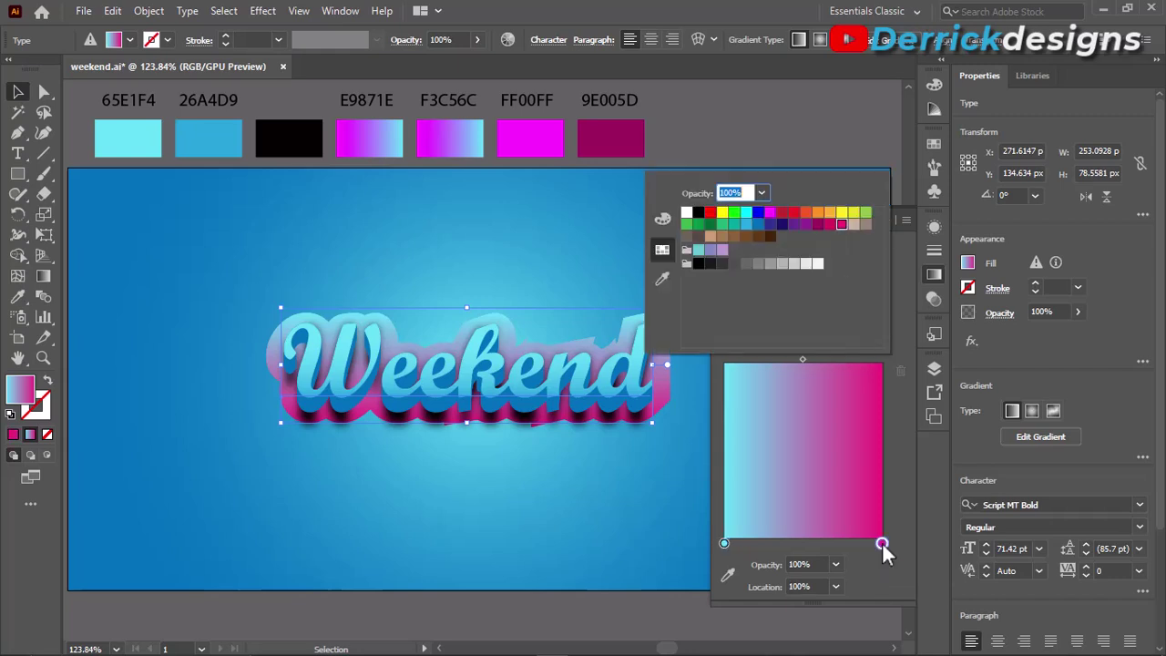
click(770, 213)
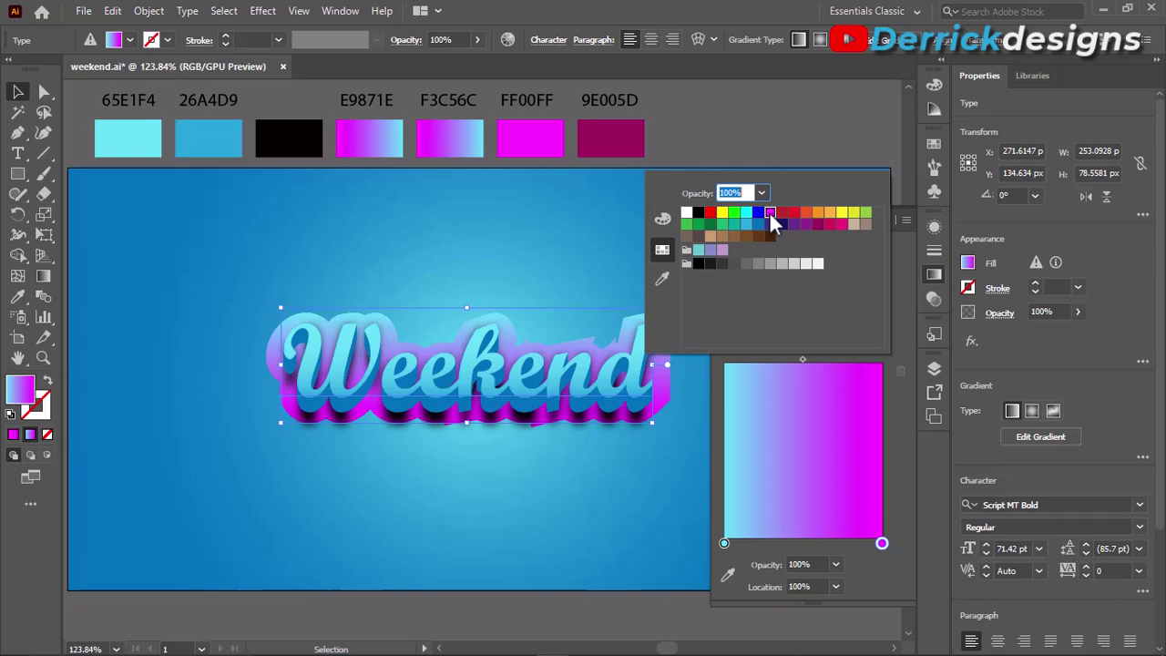
double_click(725, 544)
click(656, 281)
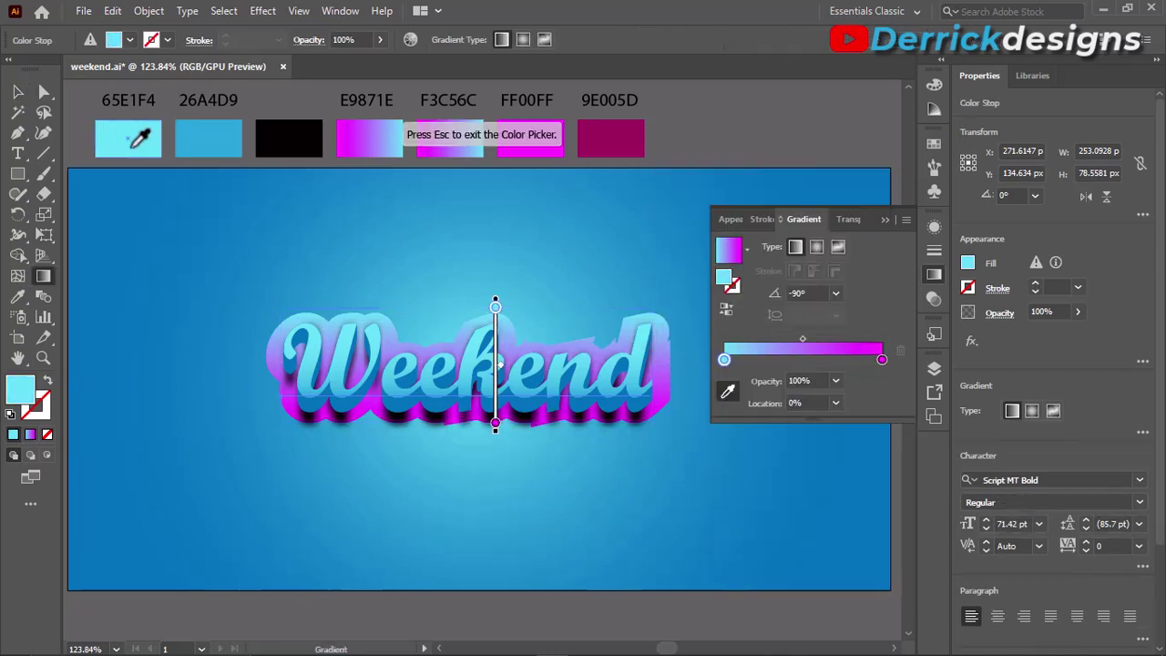
click(131, 146)
click(836, 292)
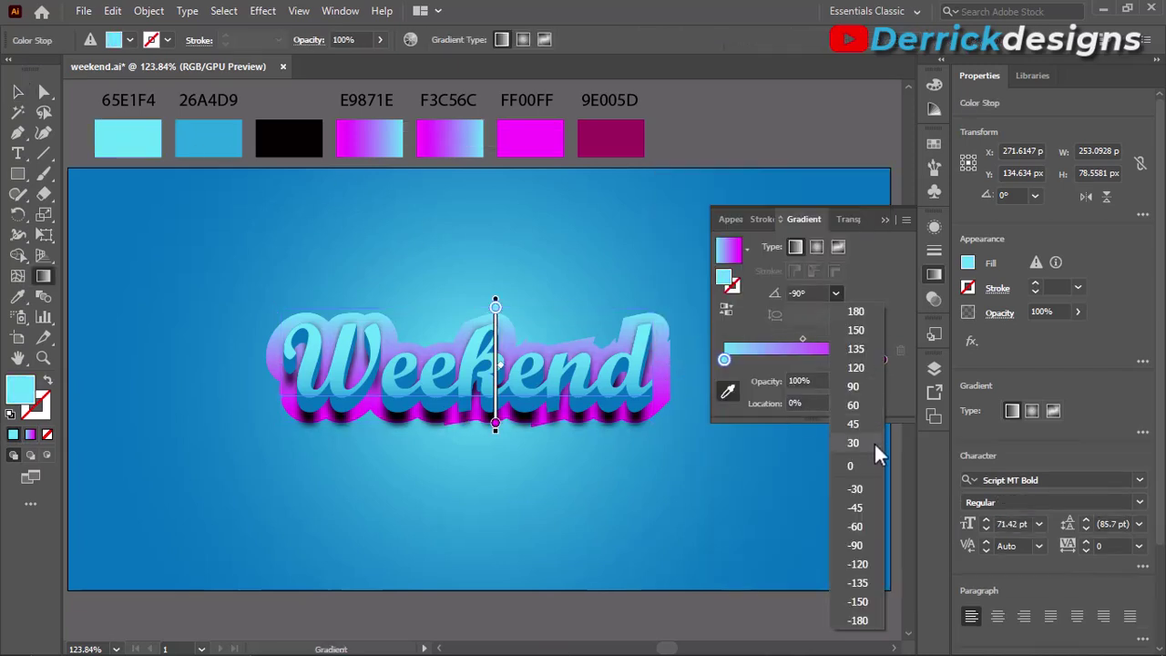
click(860, 388)
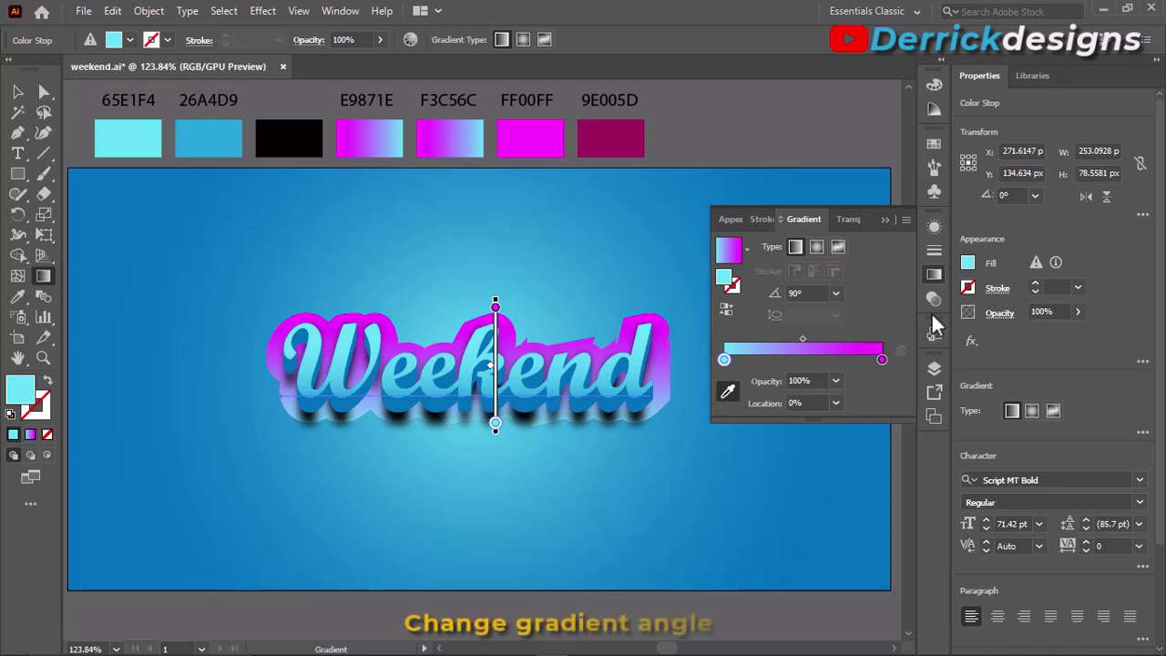
key(v)
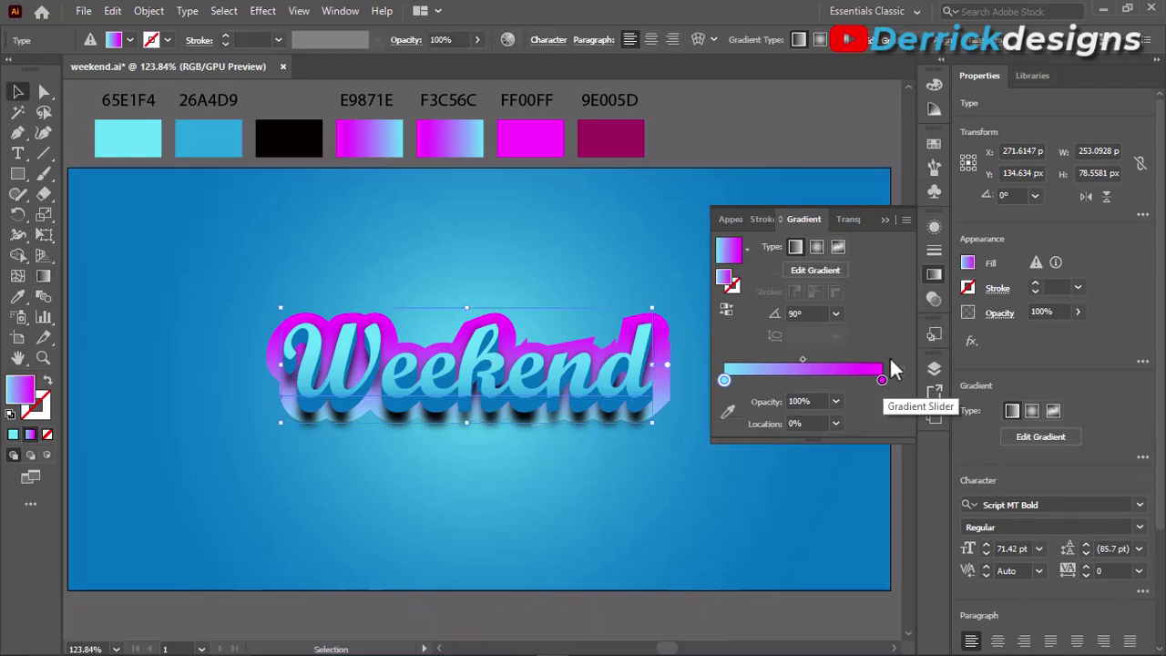
click(938, 227)
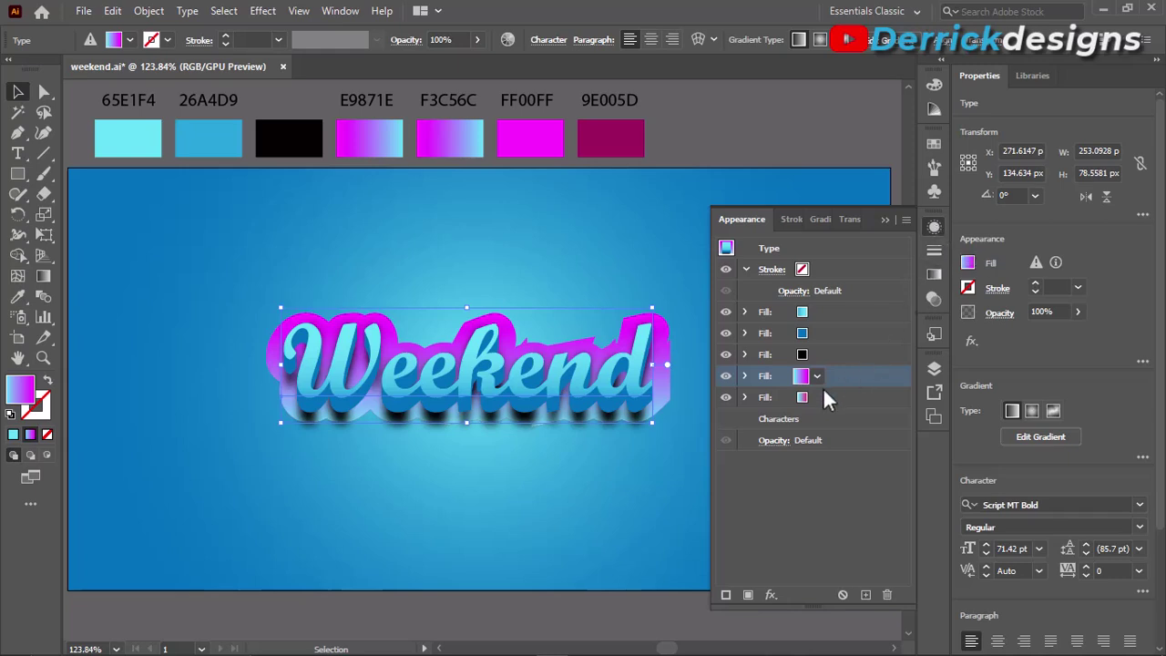
Step: Raise the upper gradient fill's Transform vertical move from 5 px to 7 px
click(745, 372)
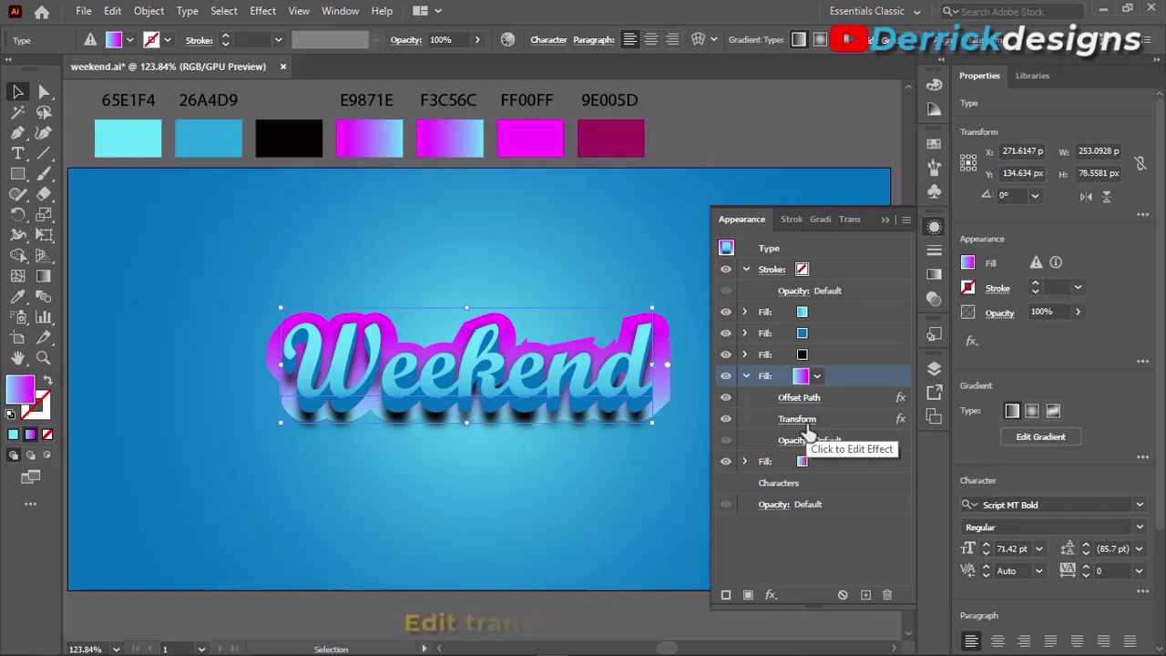
click(807, 425)
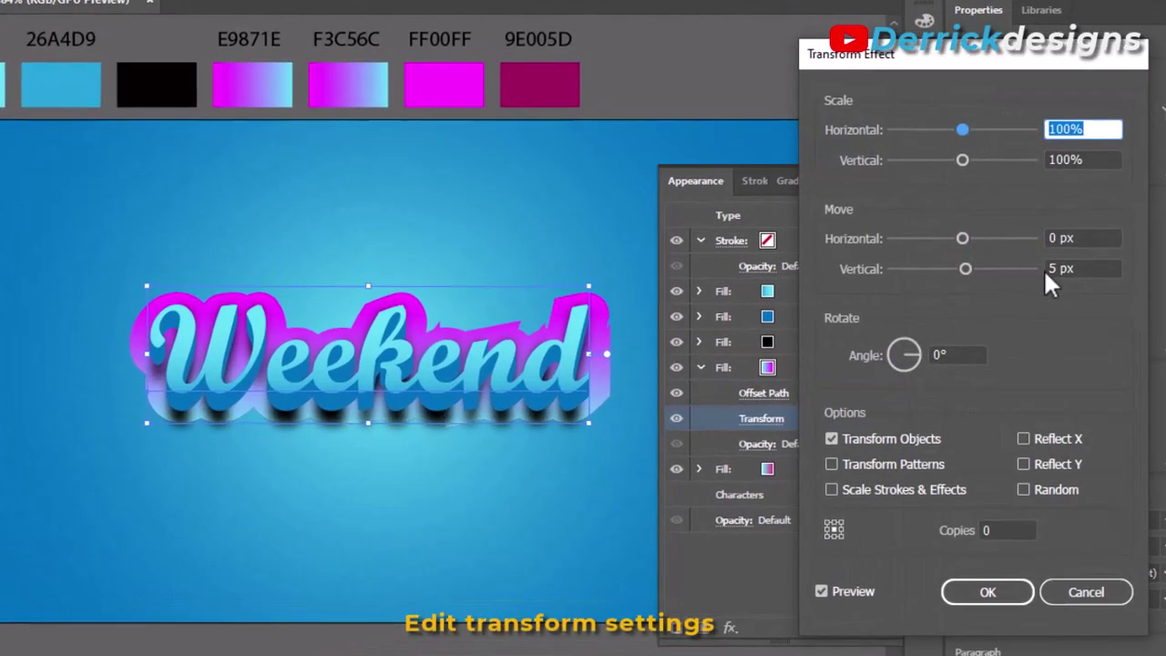
click(1047, 270)
text(7)
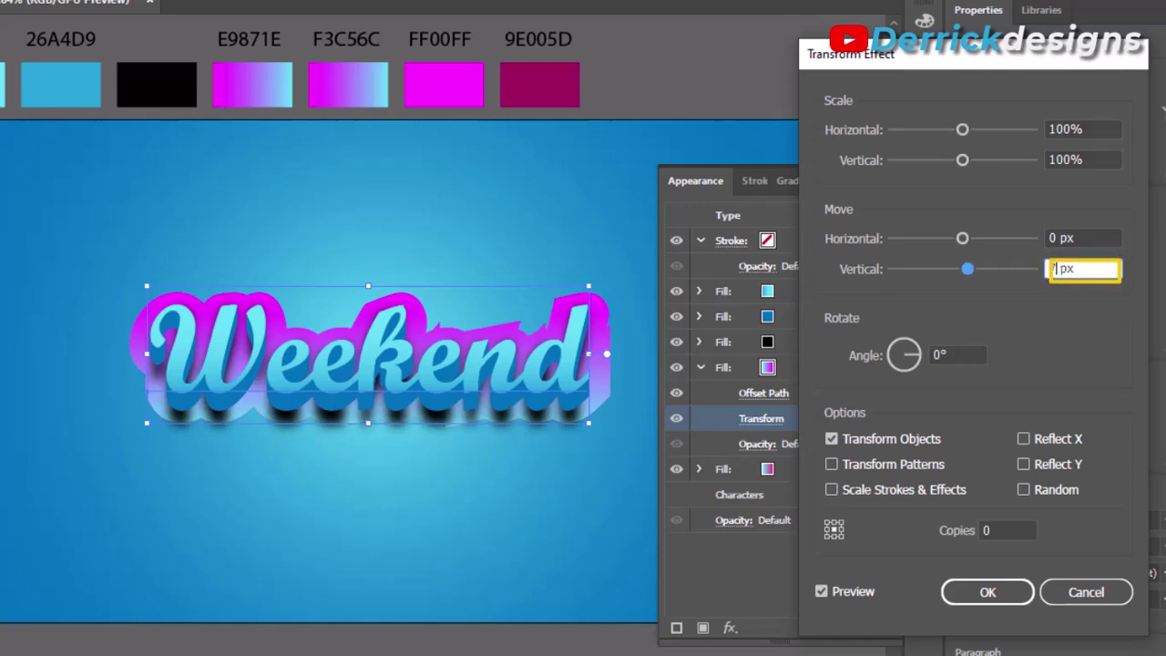
key(Up)
key(Up)
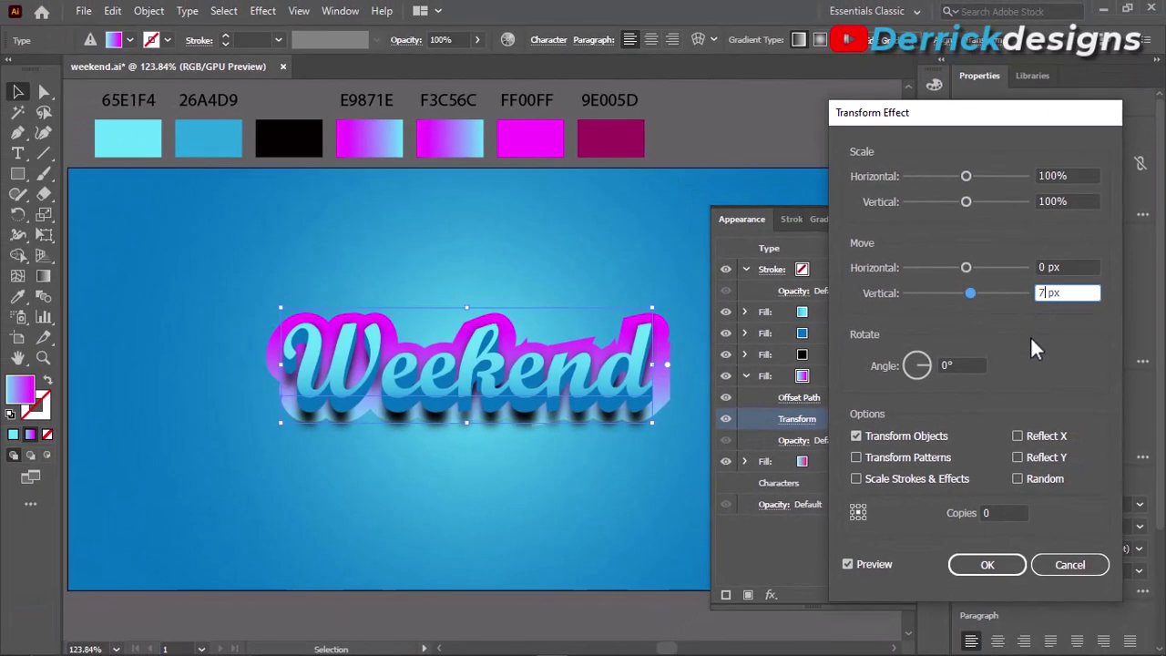
click(979, 565)
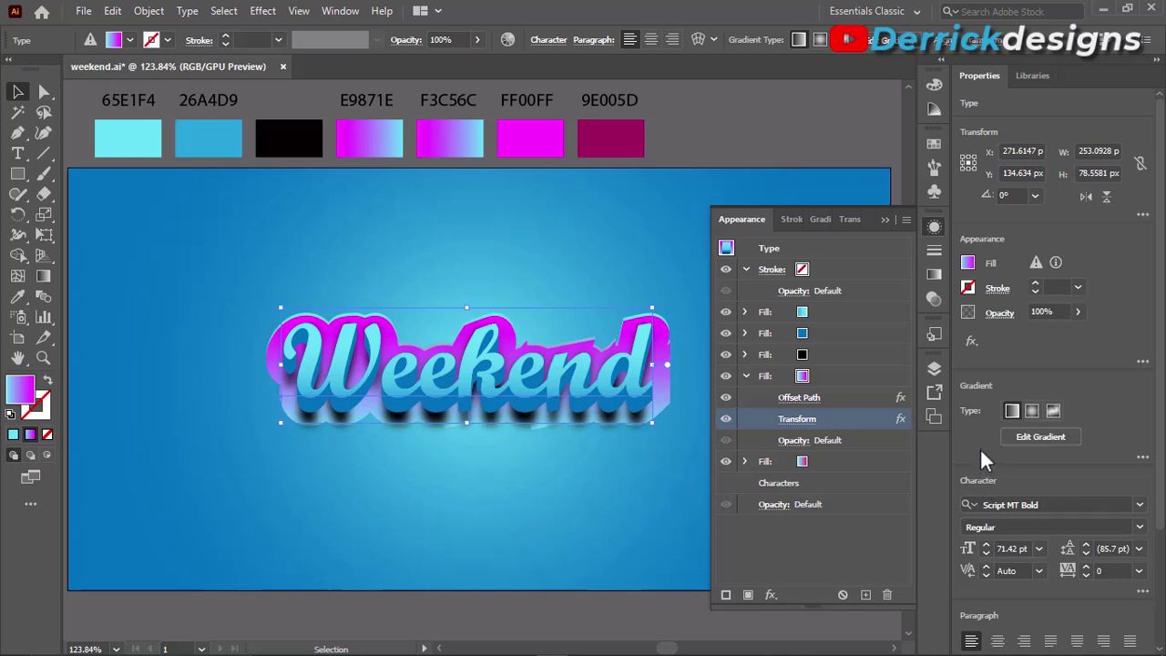
Step: Move the magenta gradient fill below the next fill and duplicate the pink gradient fill
click(745, 375)
drag(834, 375, 837, 408)
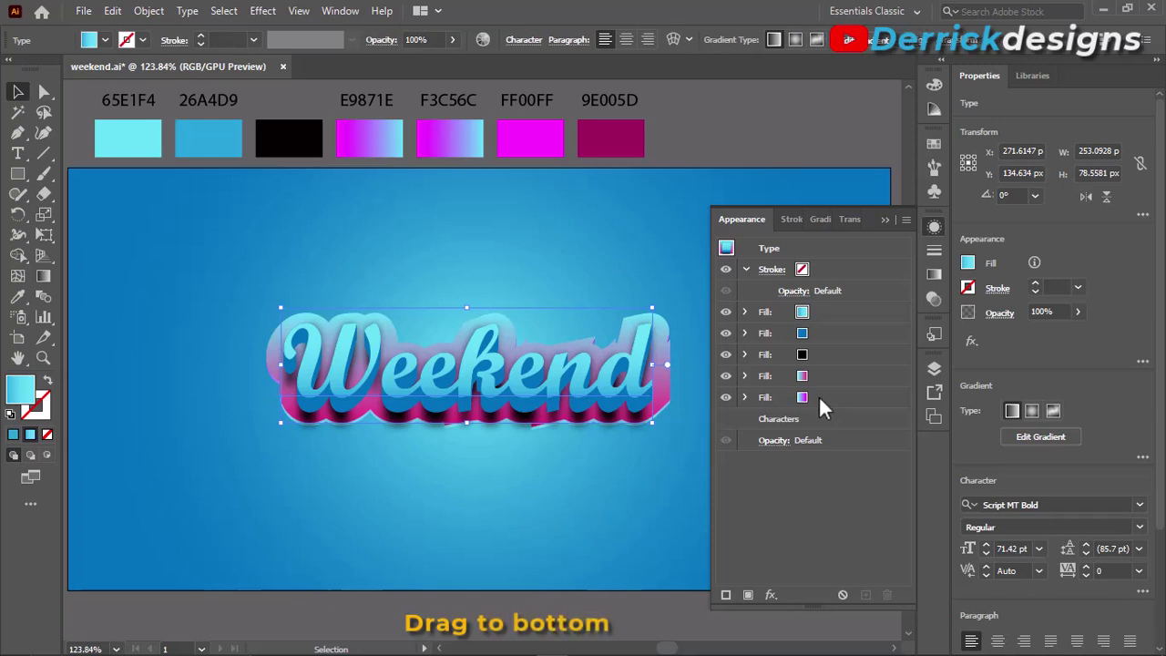
click(820, 373)
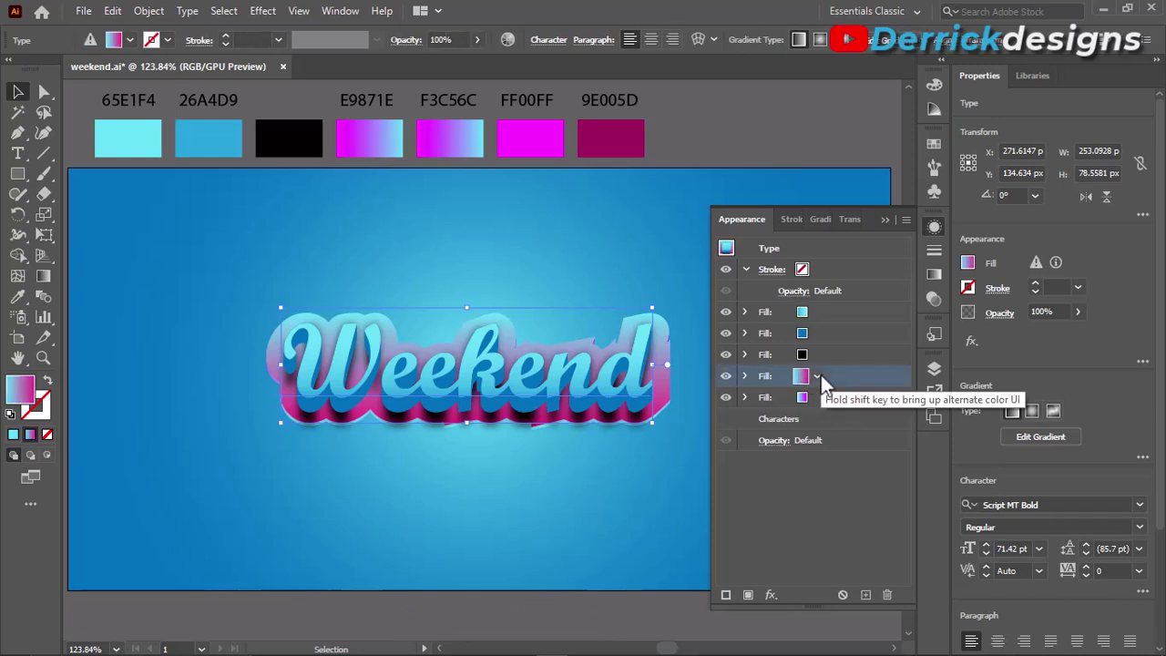
click(865, 594)
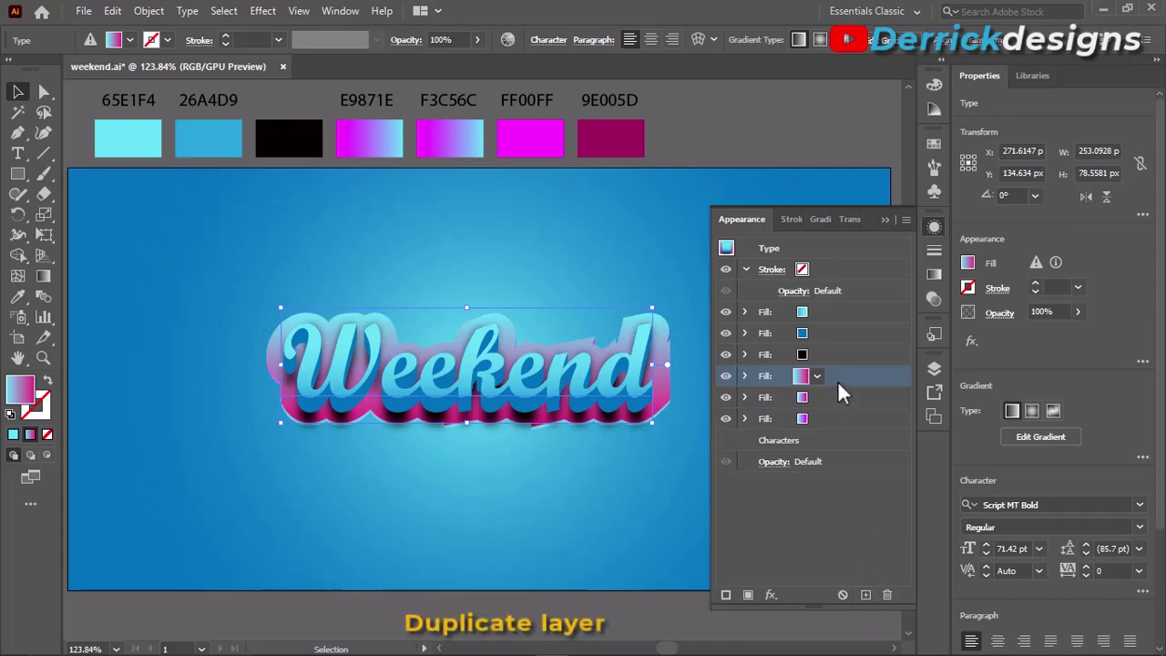
Step: Color the new fill dark magenta 9E005D and move it to the bottom of the stack
key(i)
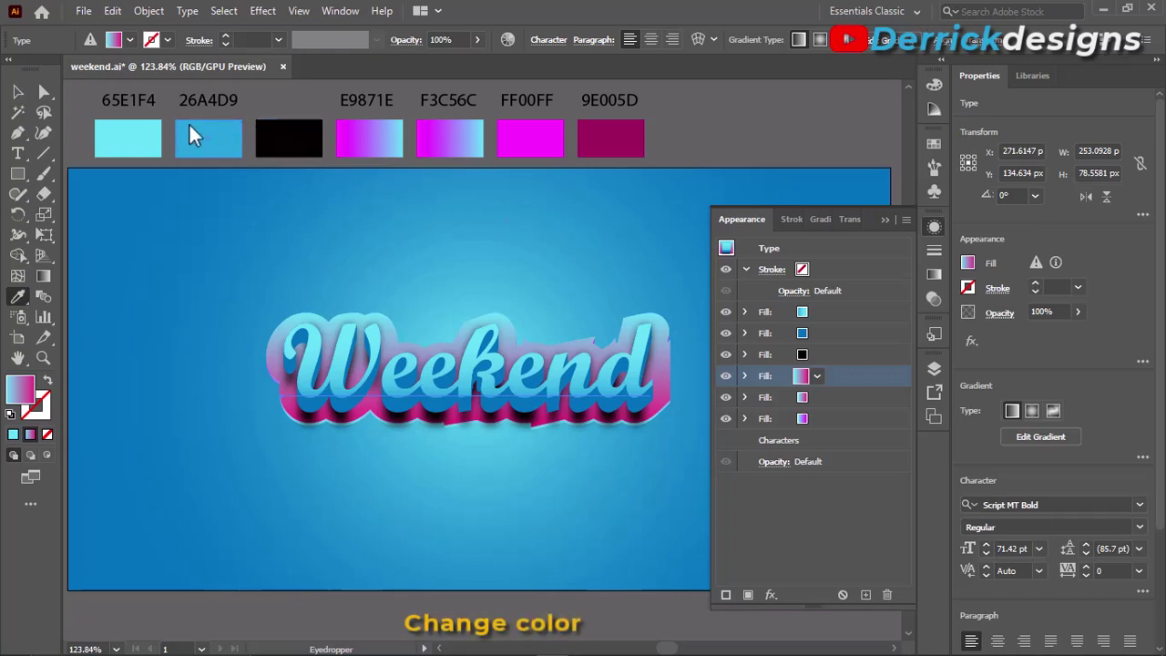
click(635, 152)
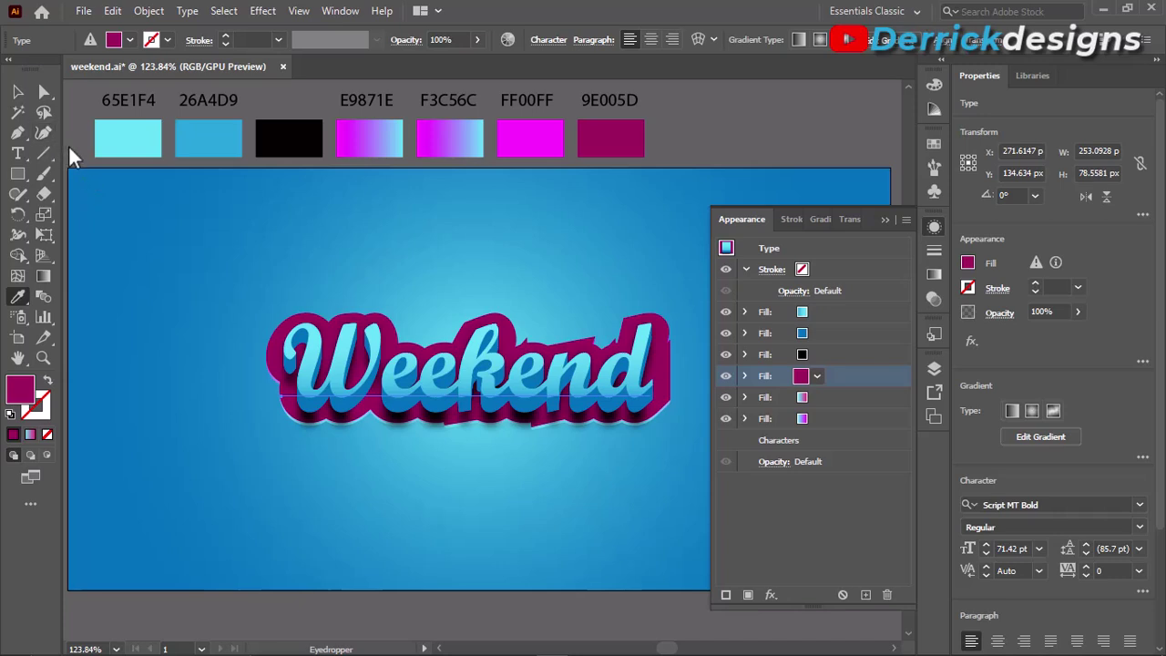
key(v)
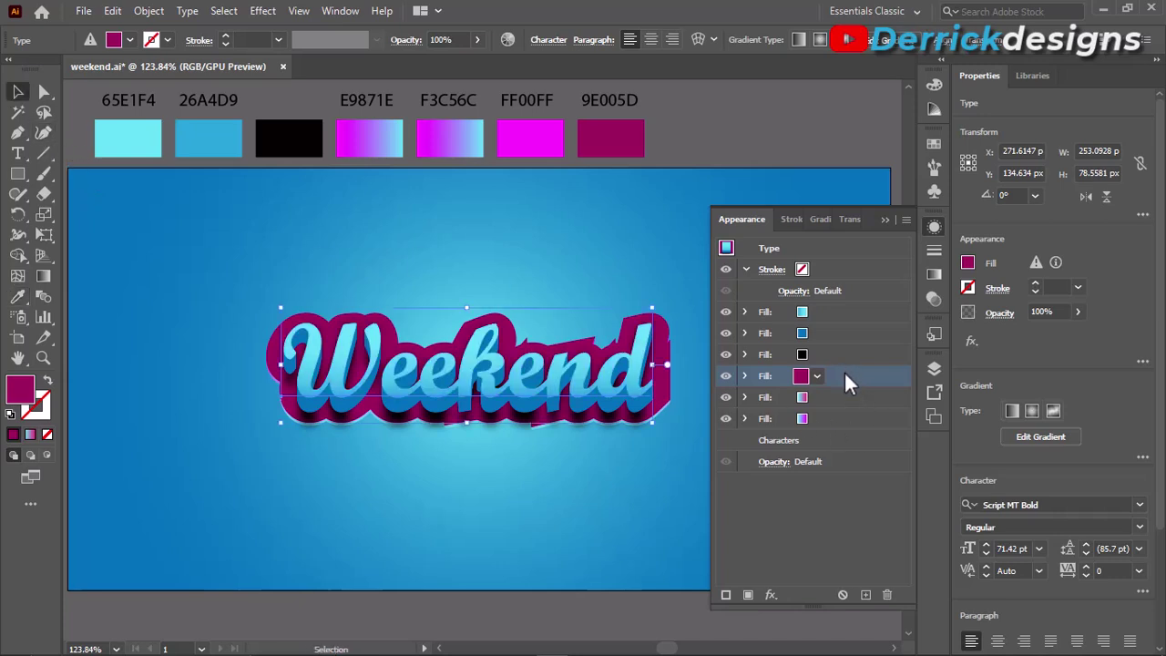
drag(845, 371, 840, 423)
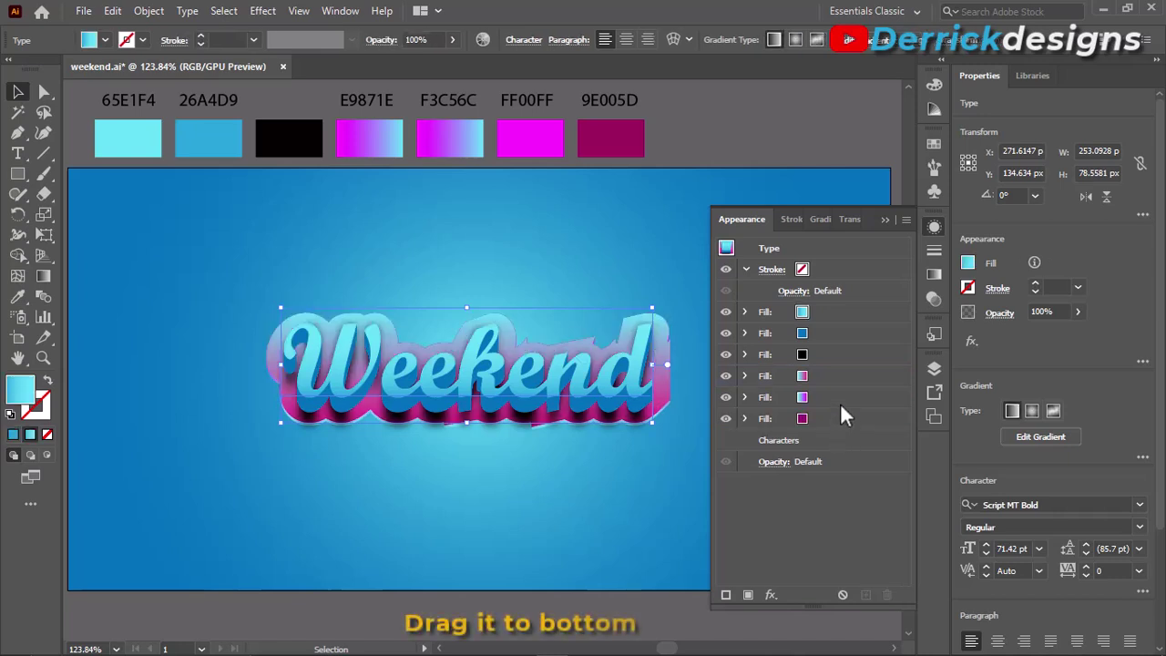
click(838, 419)
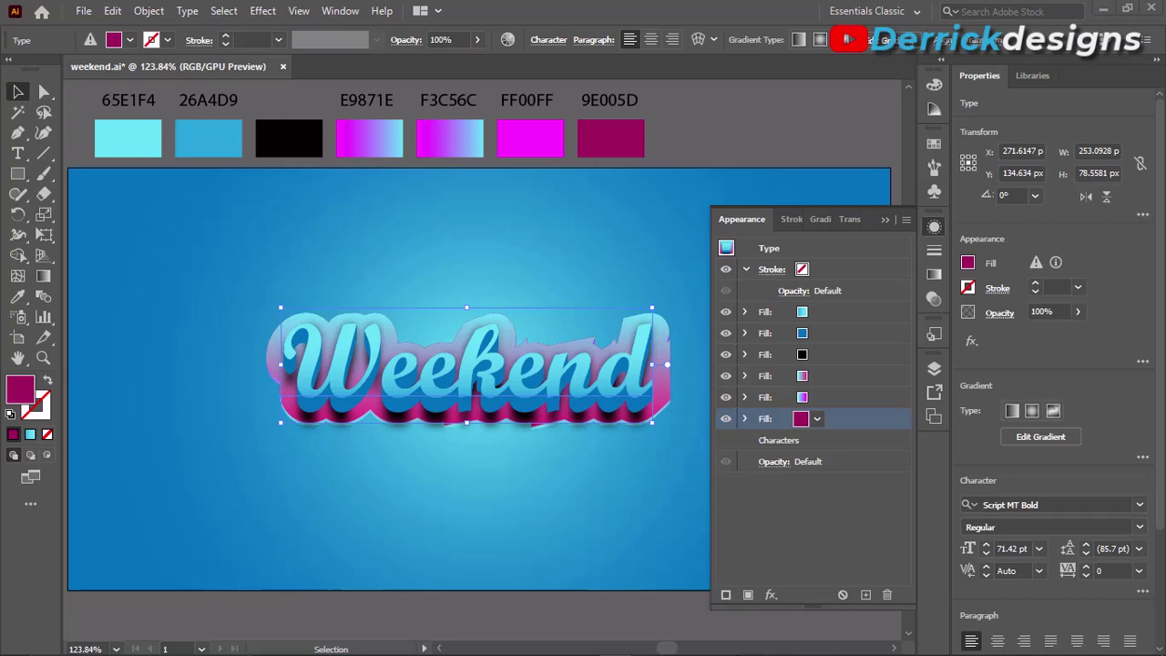
Step: Add a new Transform effect to the bottom fill with 0.5 px vertical move and 32 copies
click(771, 594)
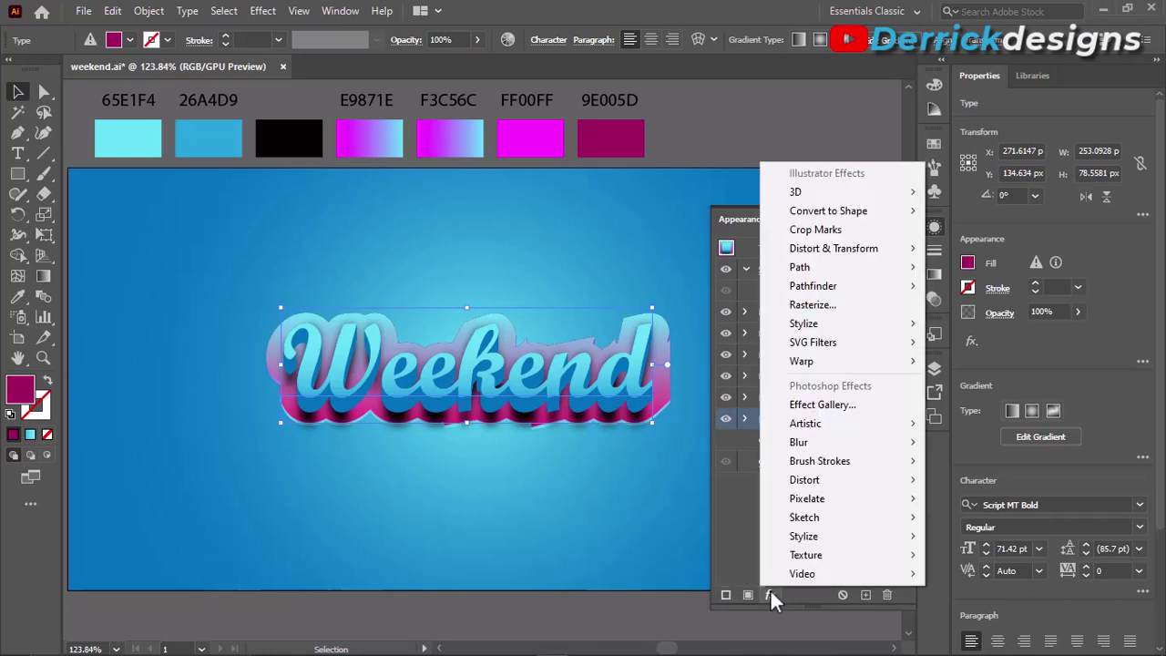
mouse_move(834, 249)
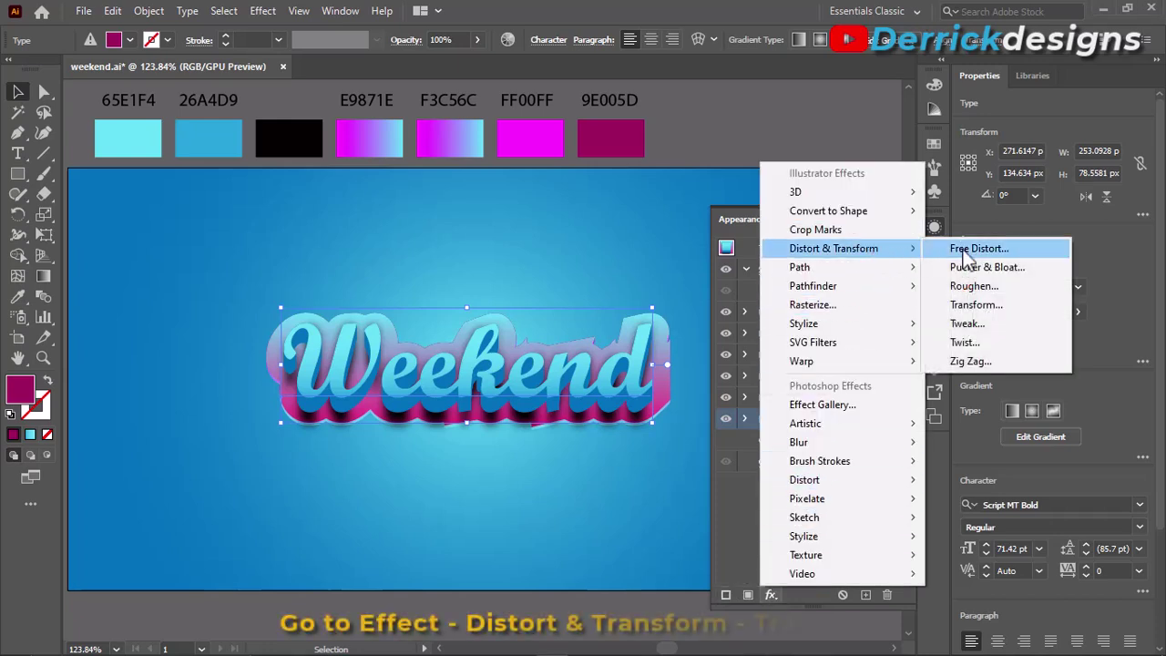
click(980, 299)
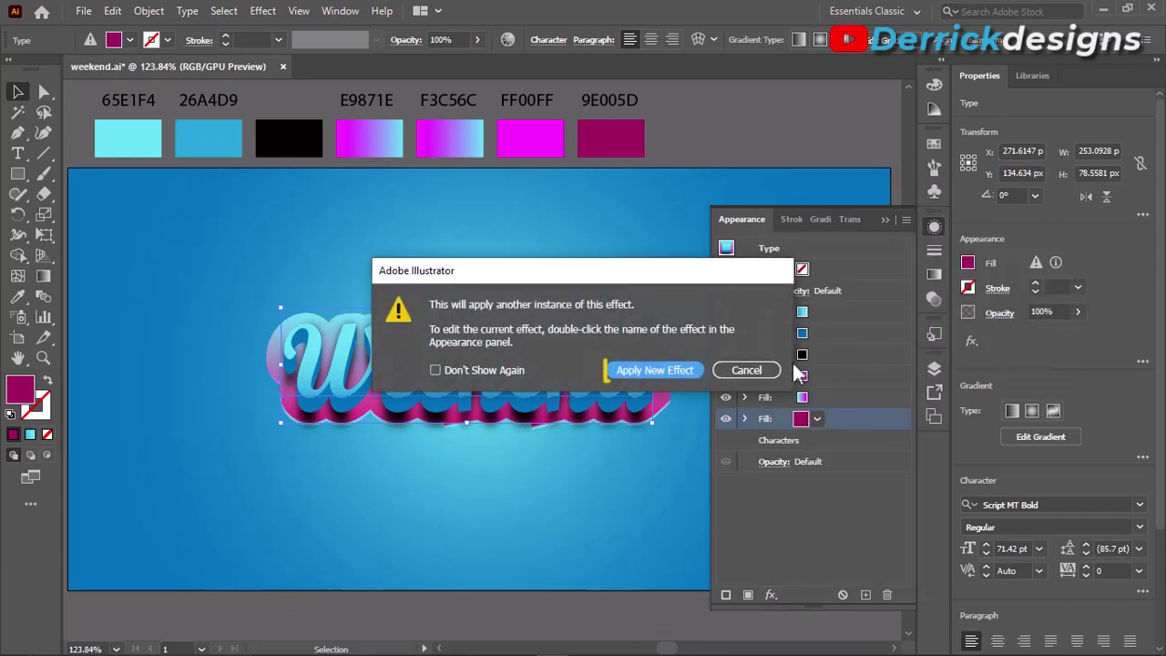
click(684, 371)
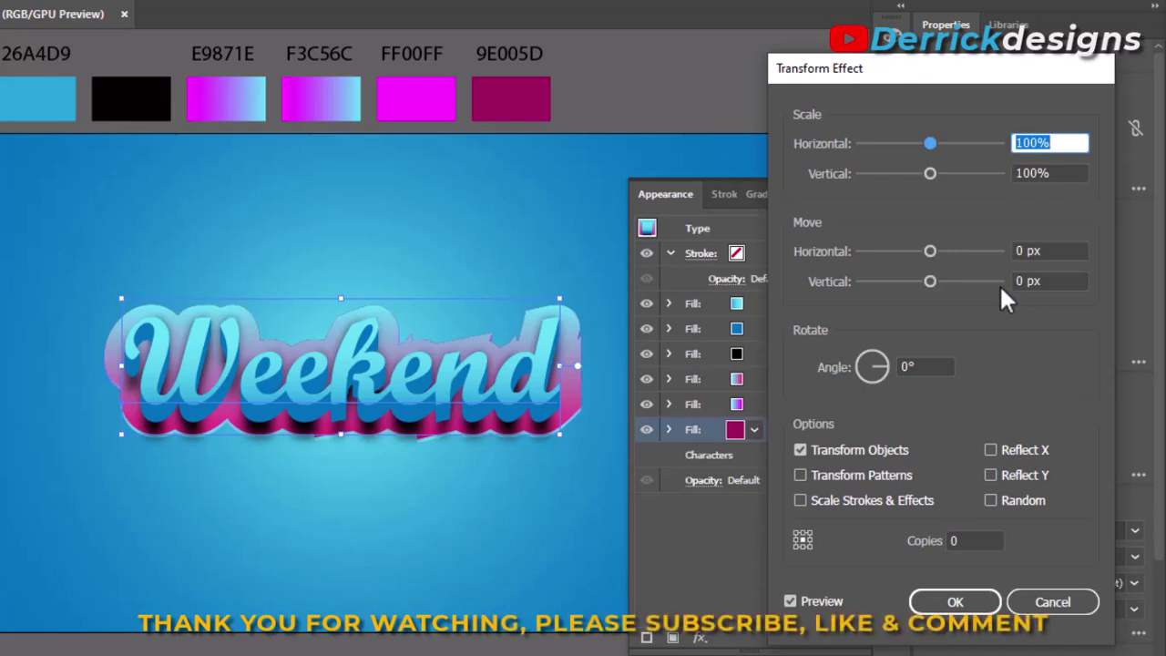
double_click(1020, 280)
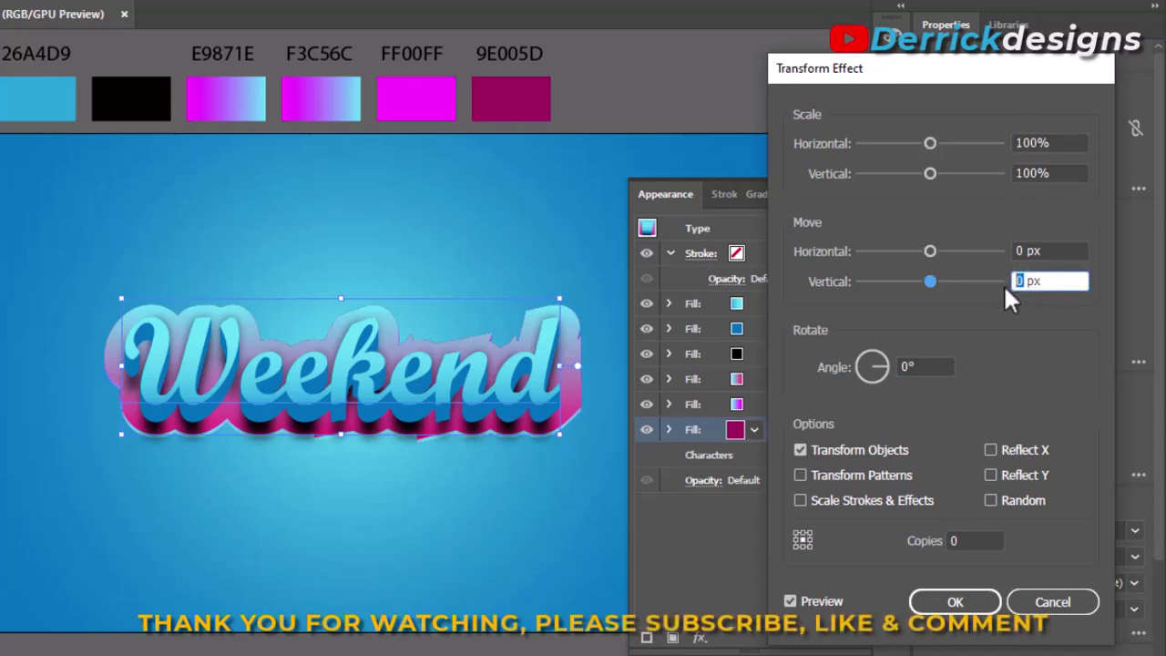
text(.5)
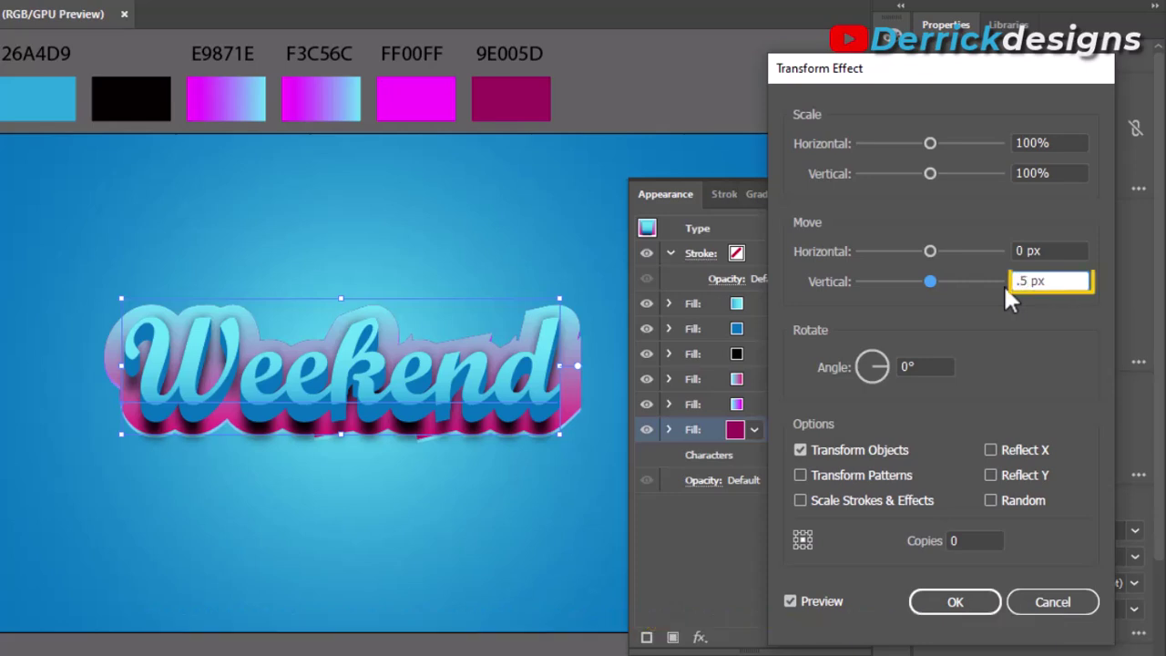
double_click(952, 541)
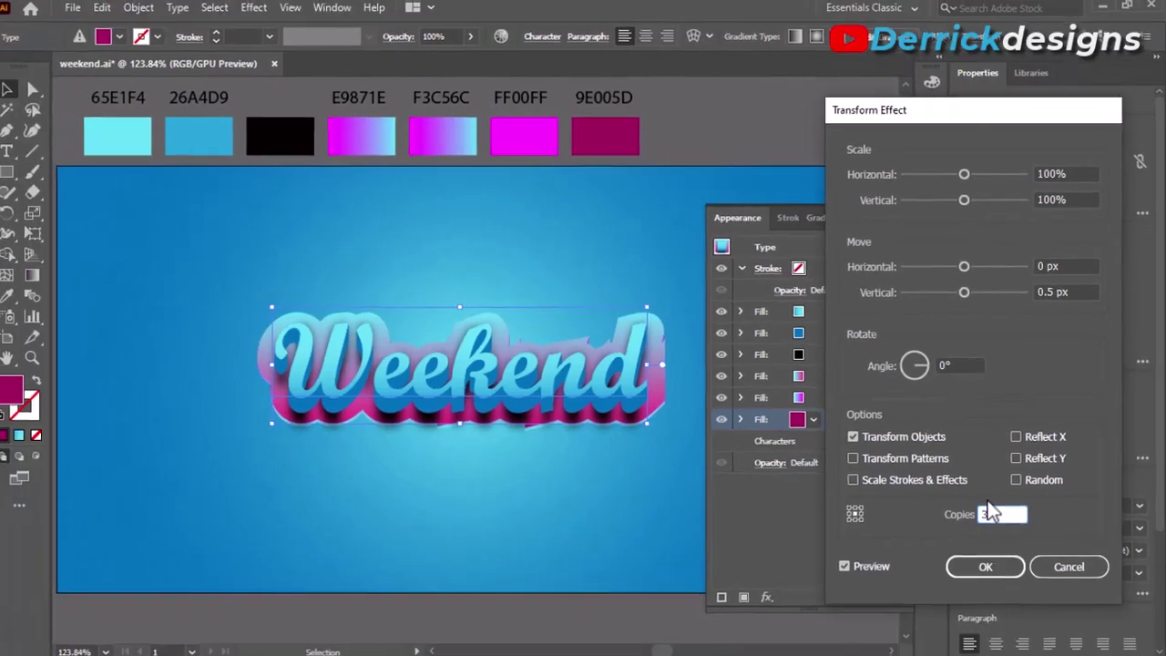
text(3)
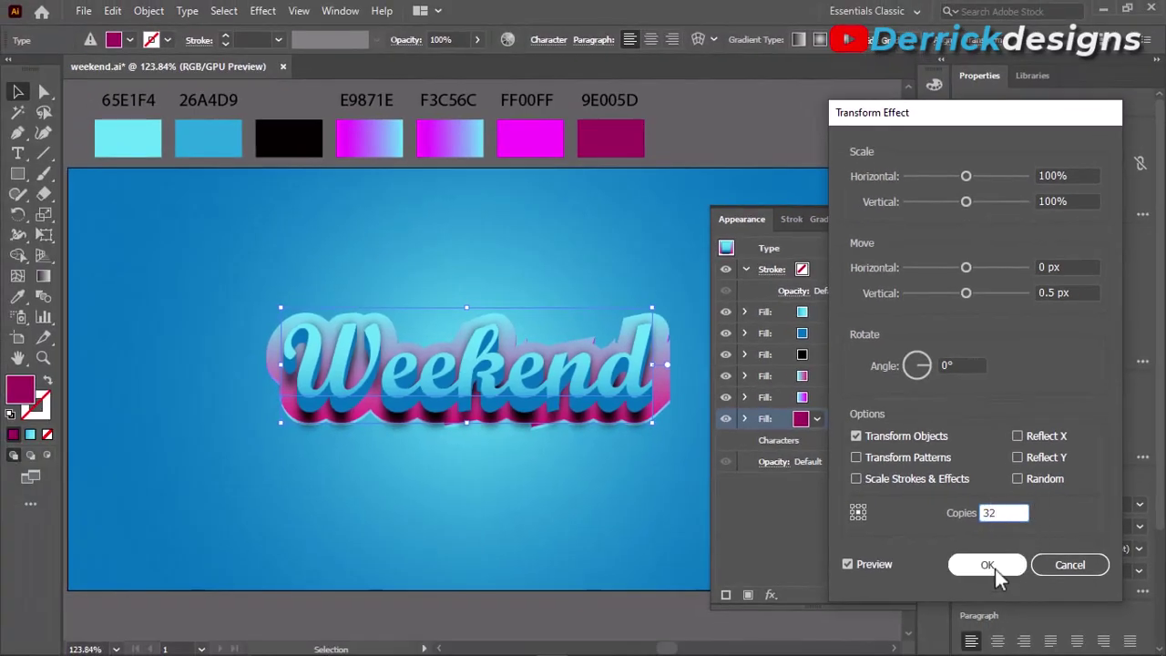
click(995, 568)
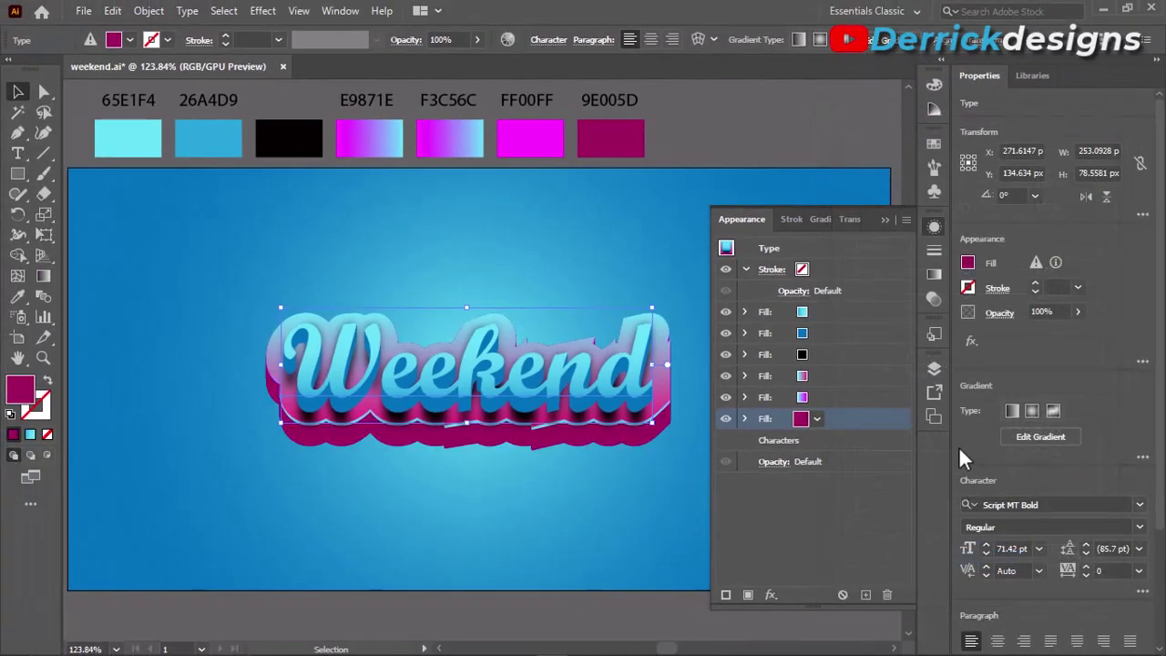
Step: Duplicate the gradient fill, make the copy white, and drag it to the bottom of the fills
click(828, 398)
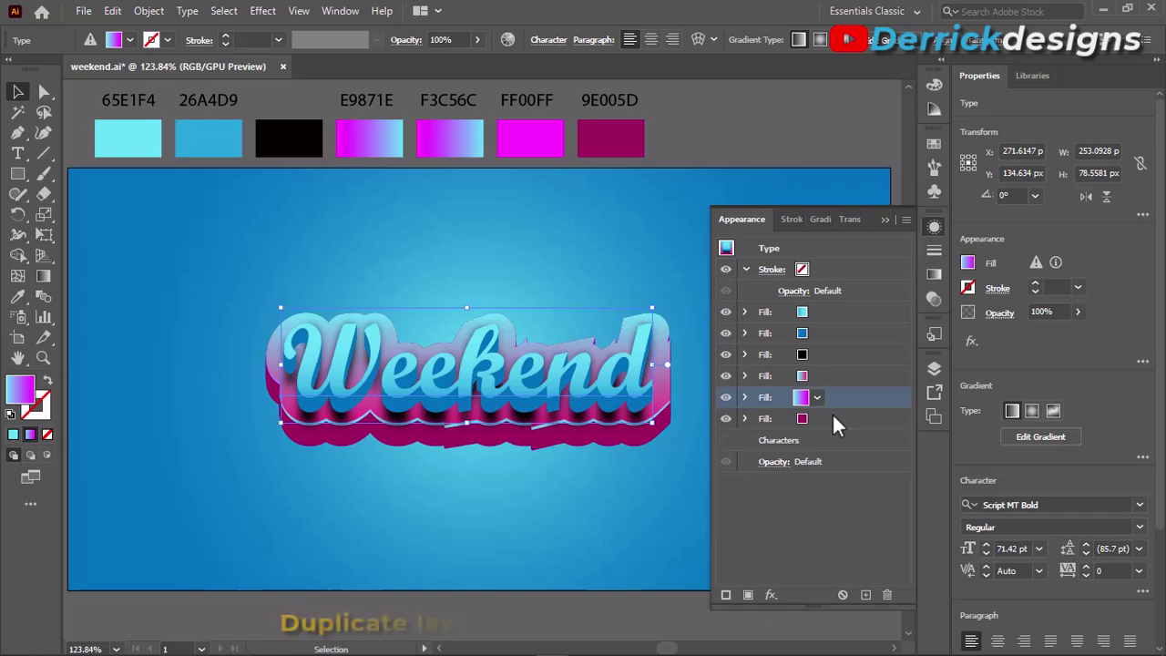
click(865, 595)
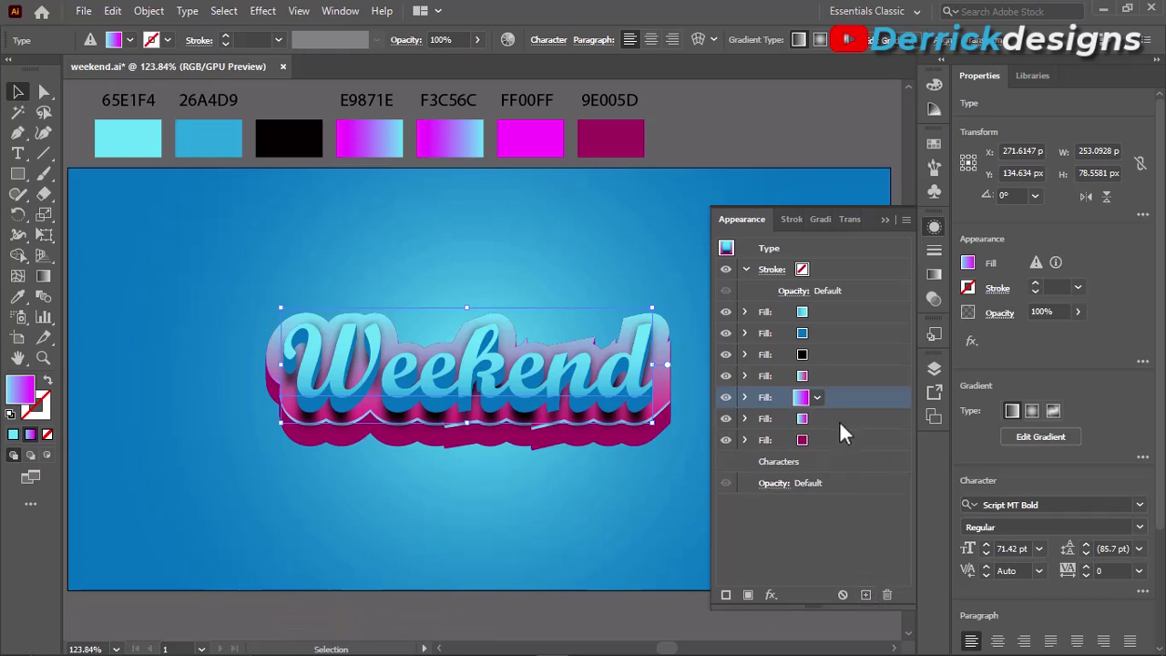
click(817, 399)
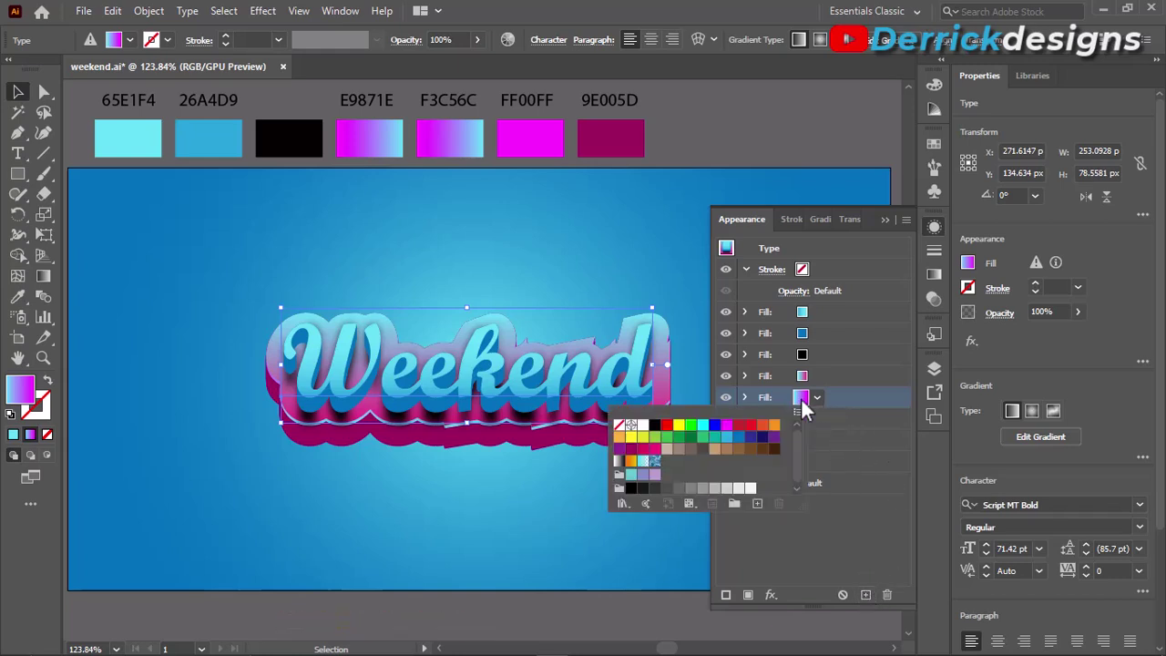
click(643, 428)
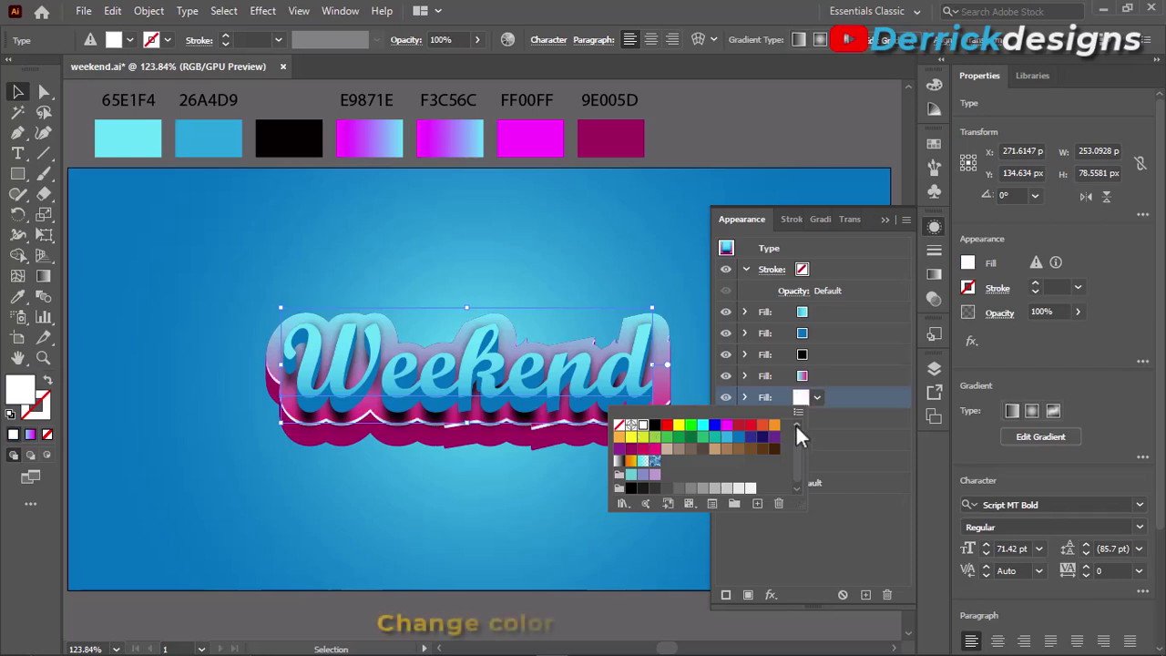
click(843, 407)
click(746, 397)
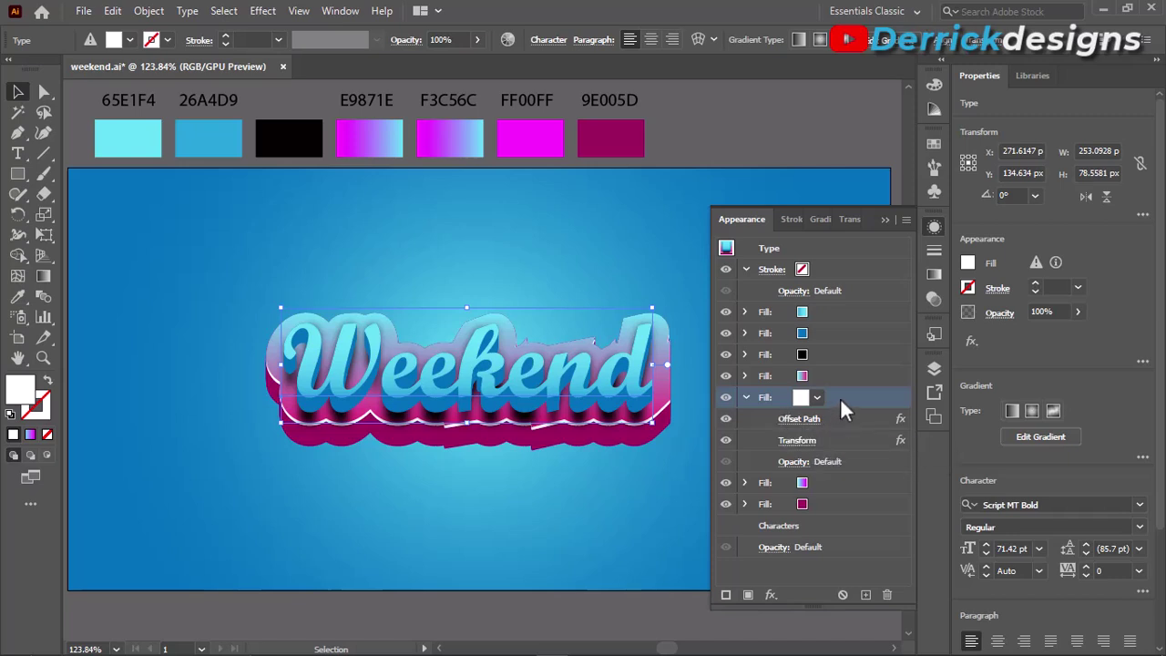
drag(843, 399, 817, 504)
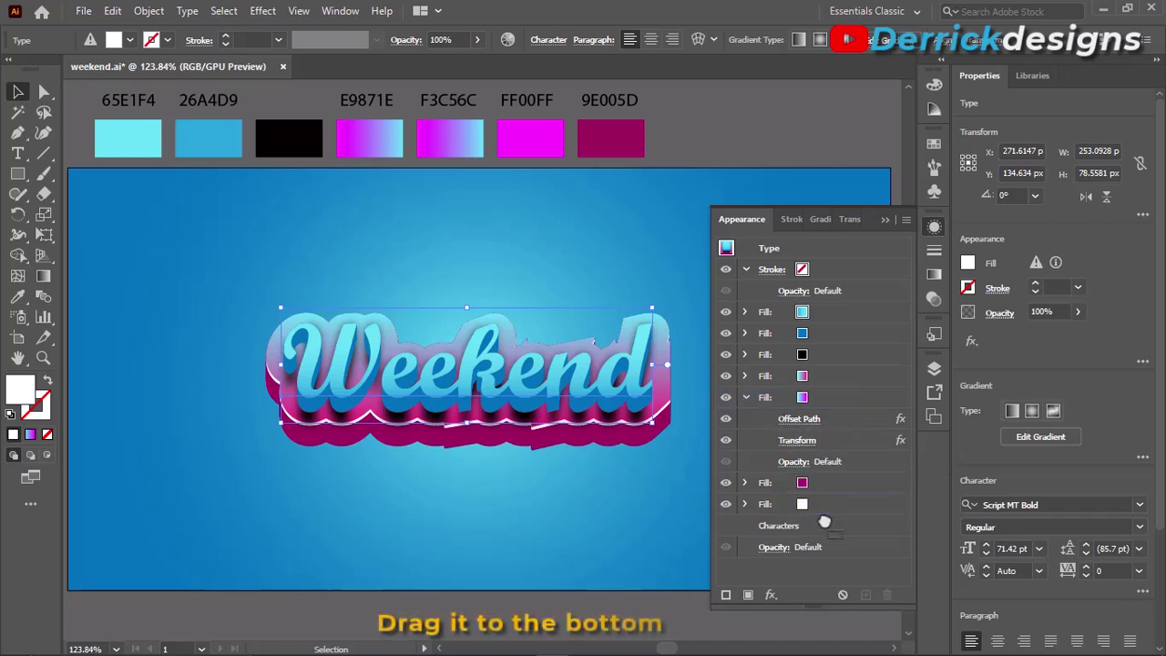
click(746, 398)
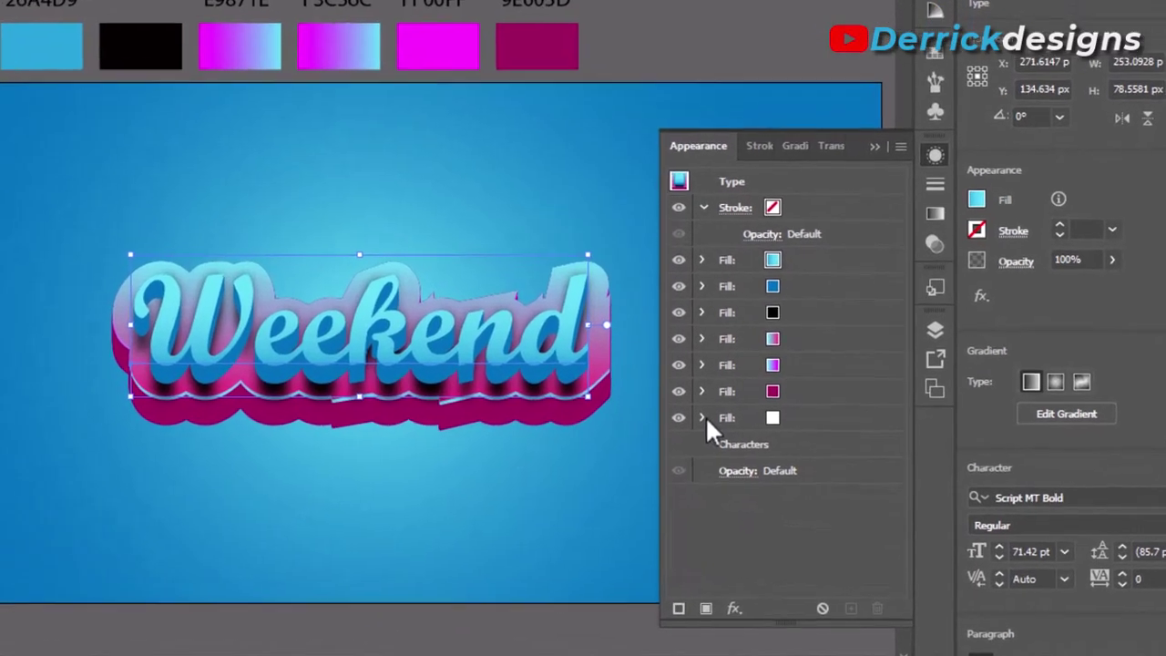
Step: Set the white fill's Offset Path to 40 px with round joins
click(703, 417)
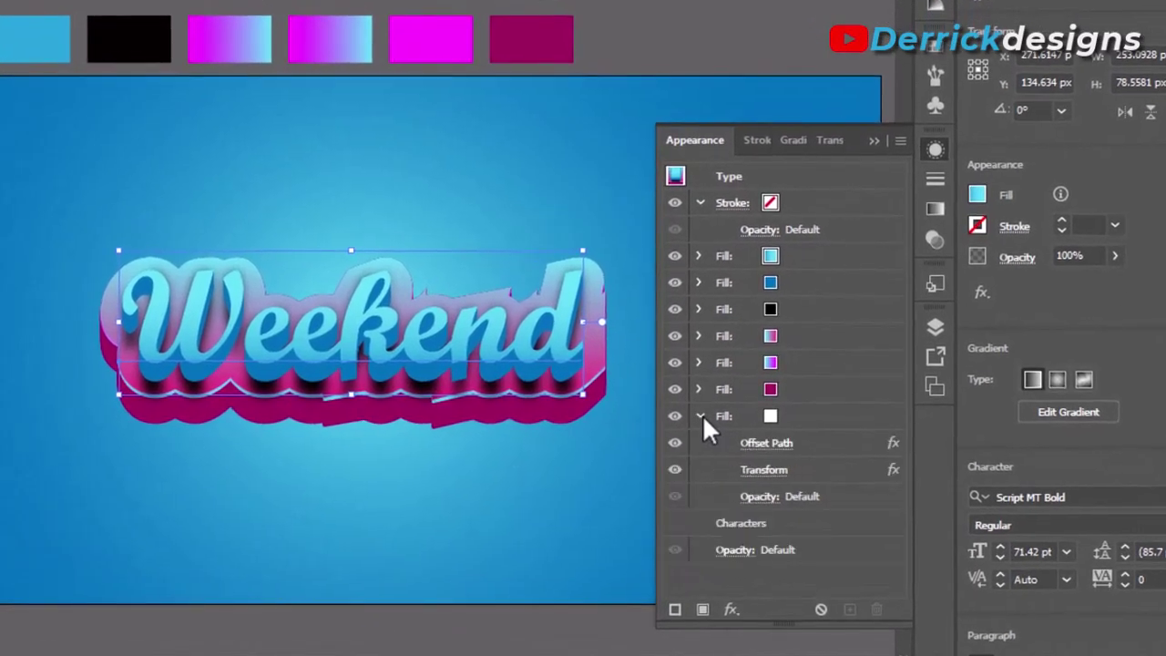
double_click(779, 444)
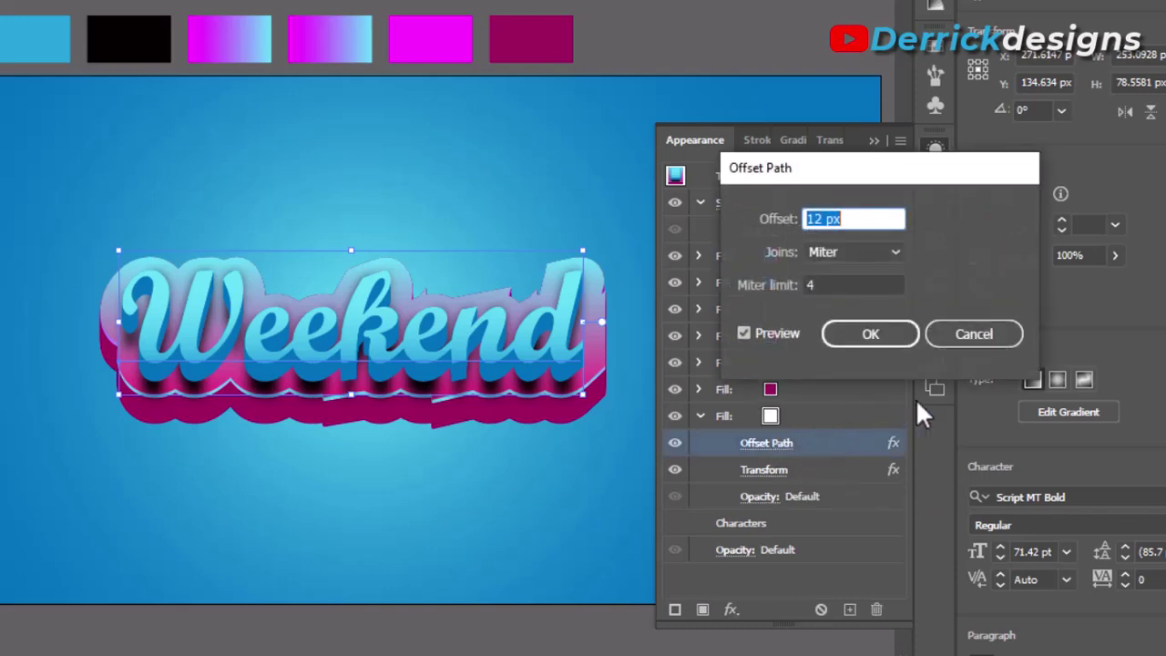
scroll(825, 219, up, 4)
scroll(825, 218, up, 7)
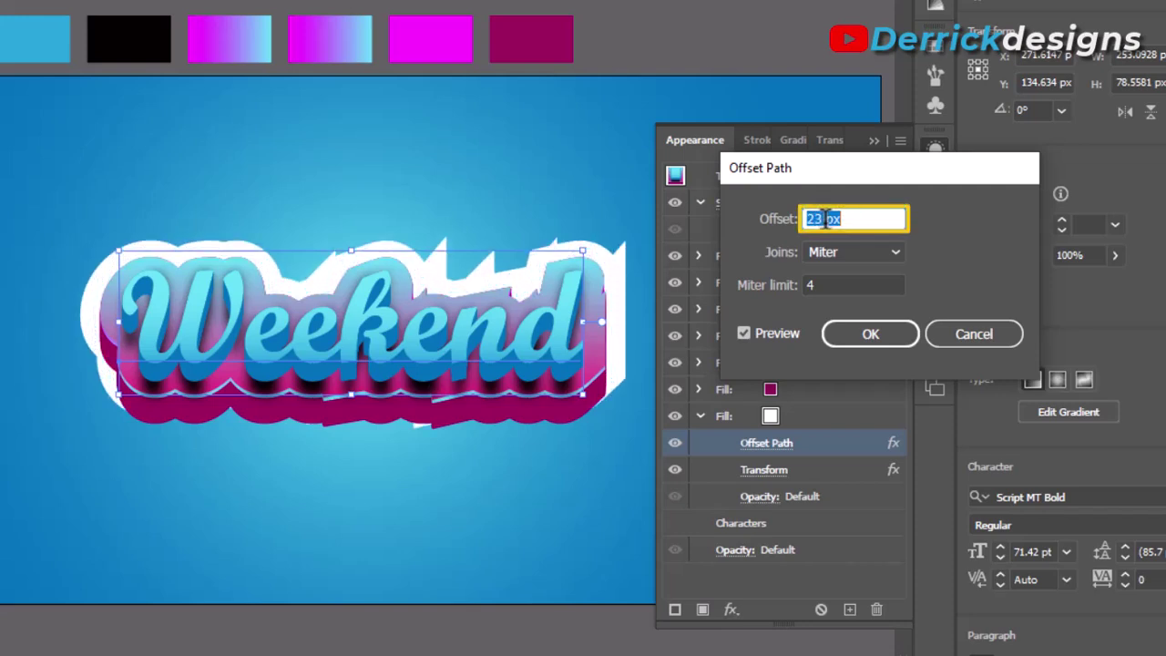
scroll(825, 219, up, 4)
scroll(825, 218, up, 4)
scroll(824, 218, up, 4)
scroll(824, 218, up, 3)
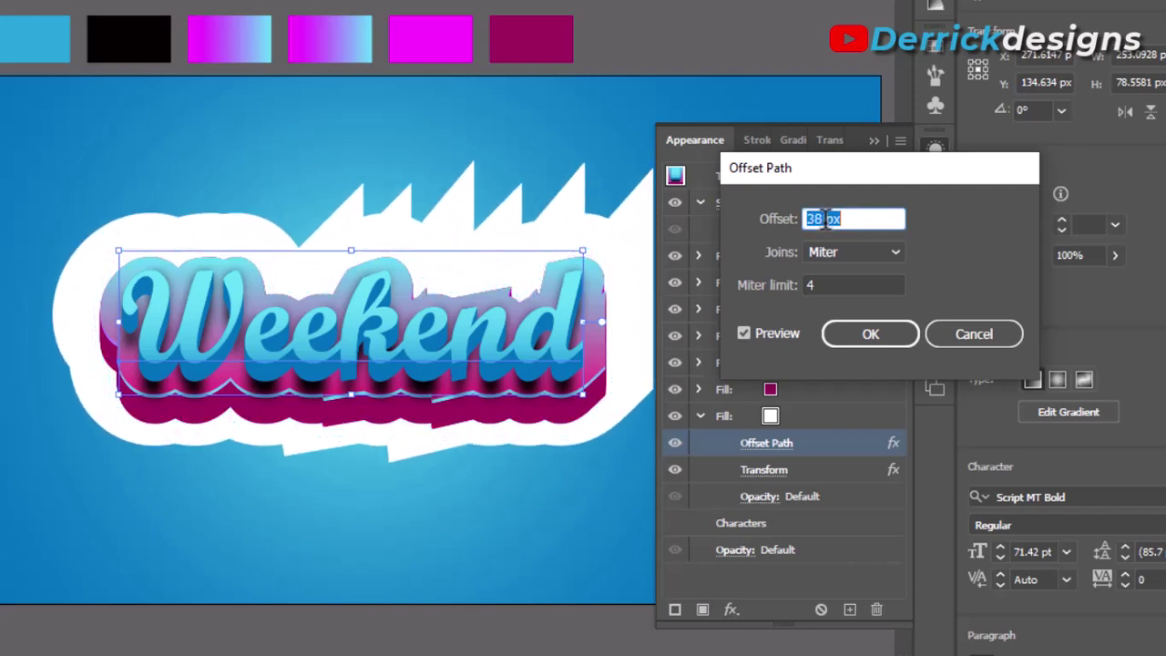
scroll(823, 219, up, 2)
click(852, 253)
click(850, 296)
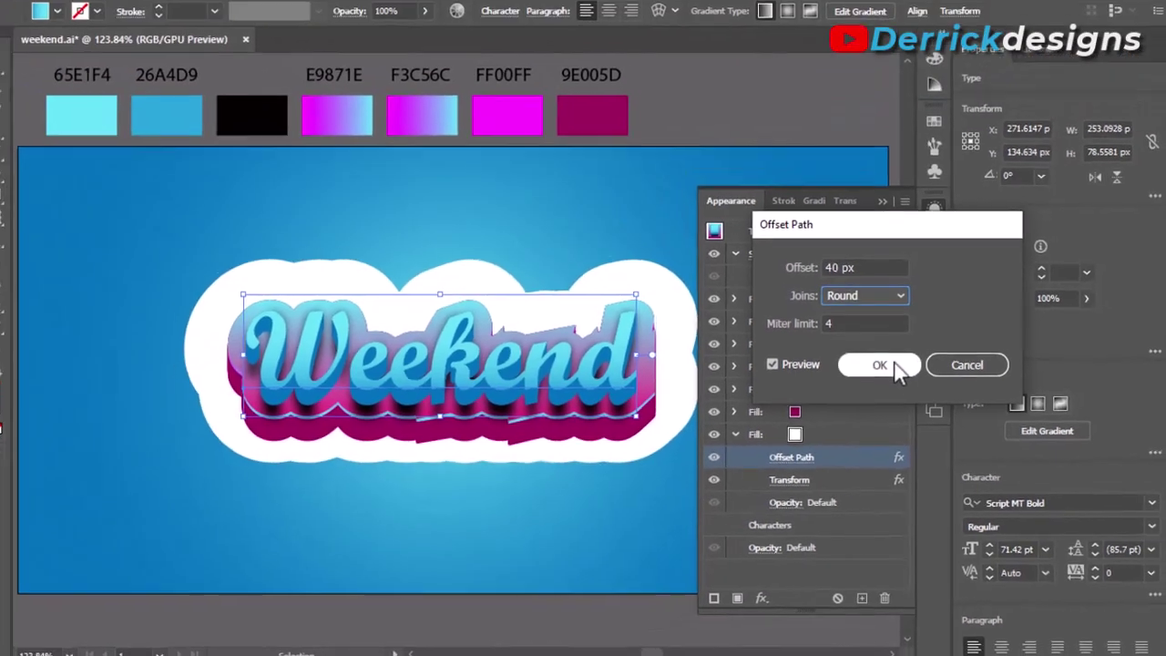
click(866, 334)
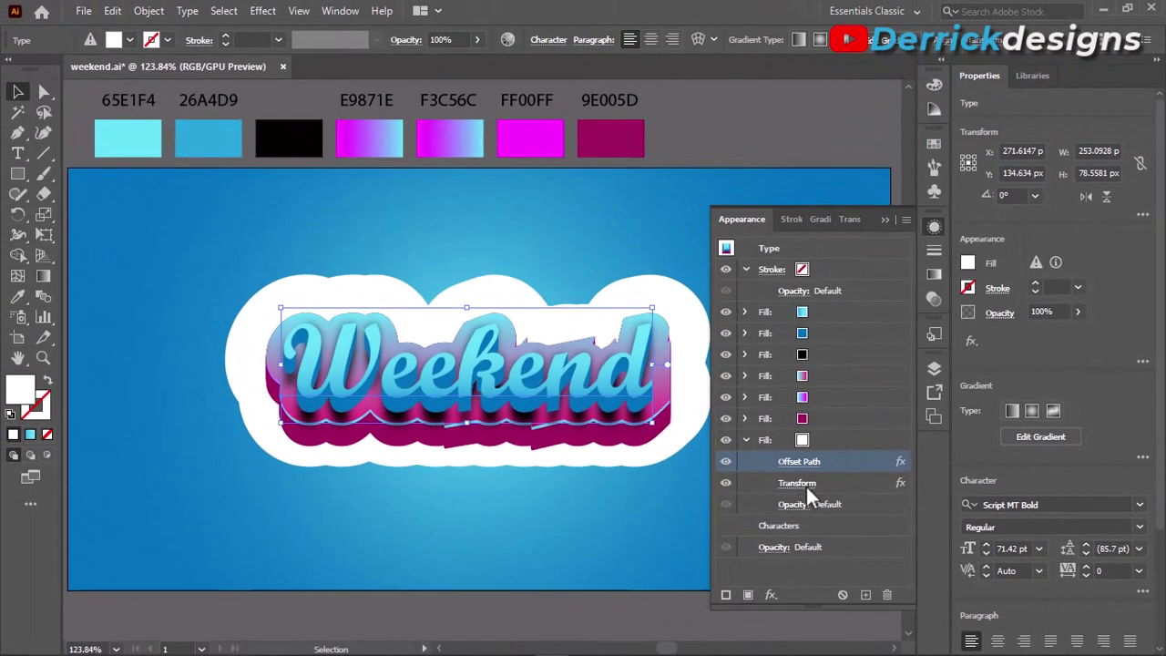
Step: Change the white fill's Transform vertical move to 20 px
click(806, 487)
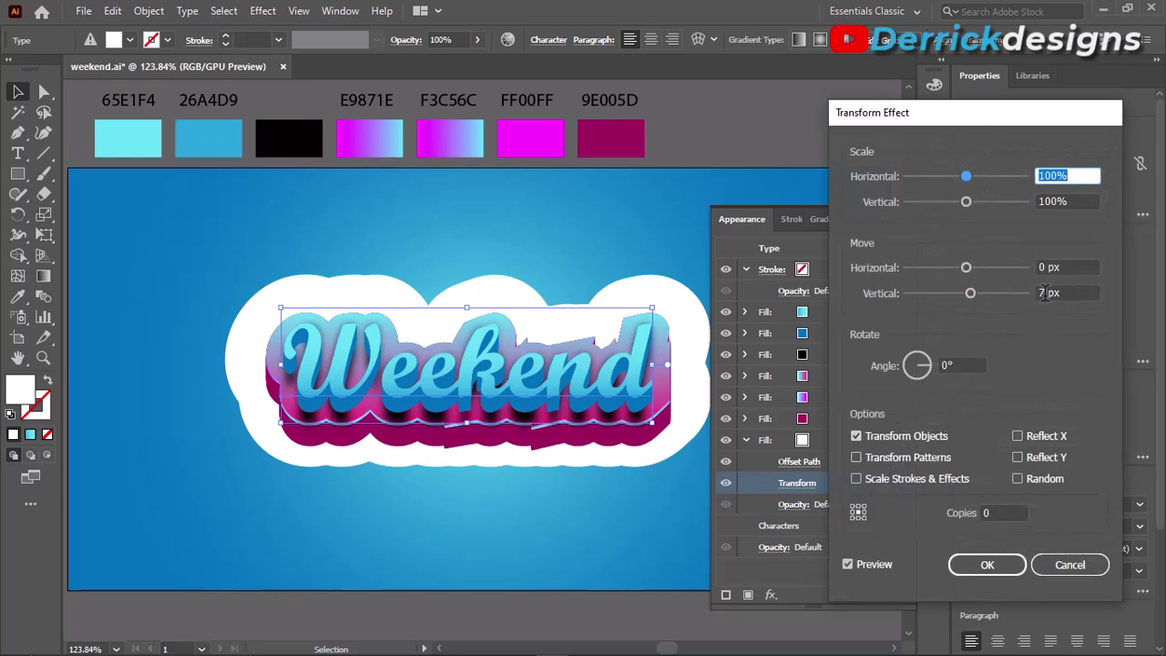
double_click(1044, 293)
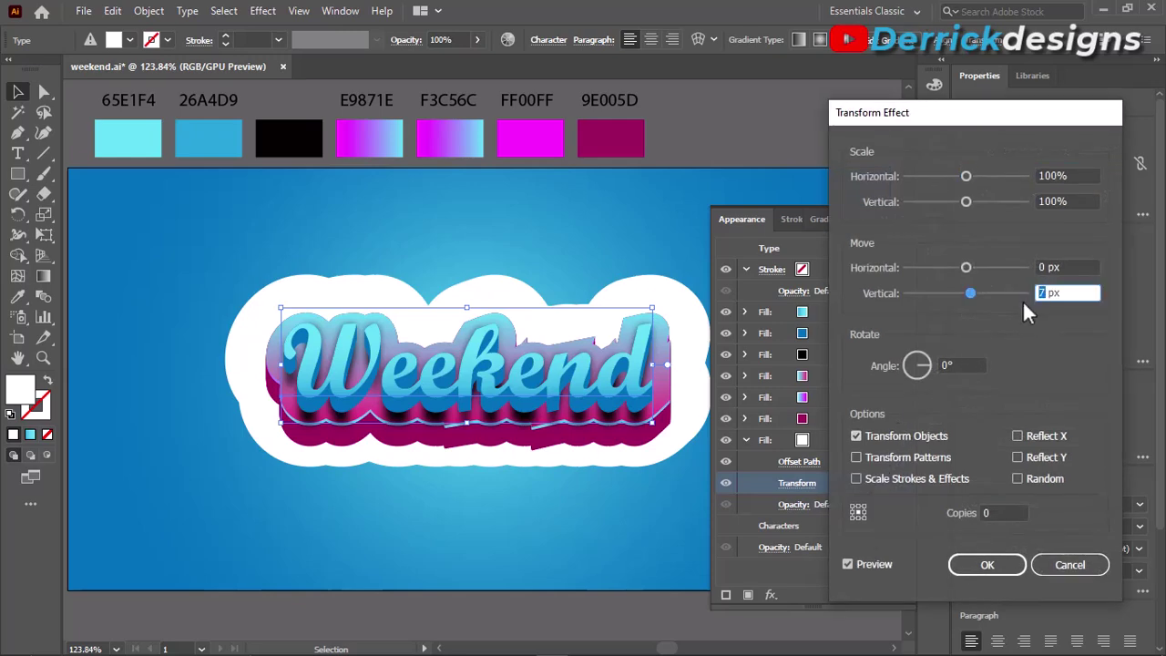
text(20)
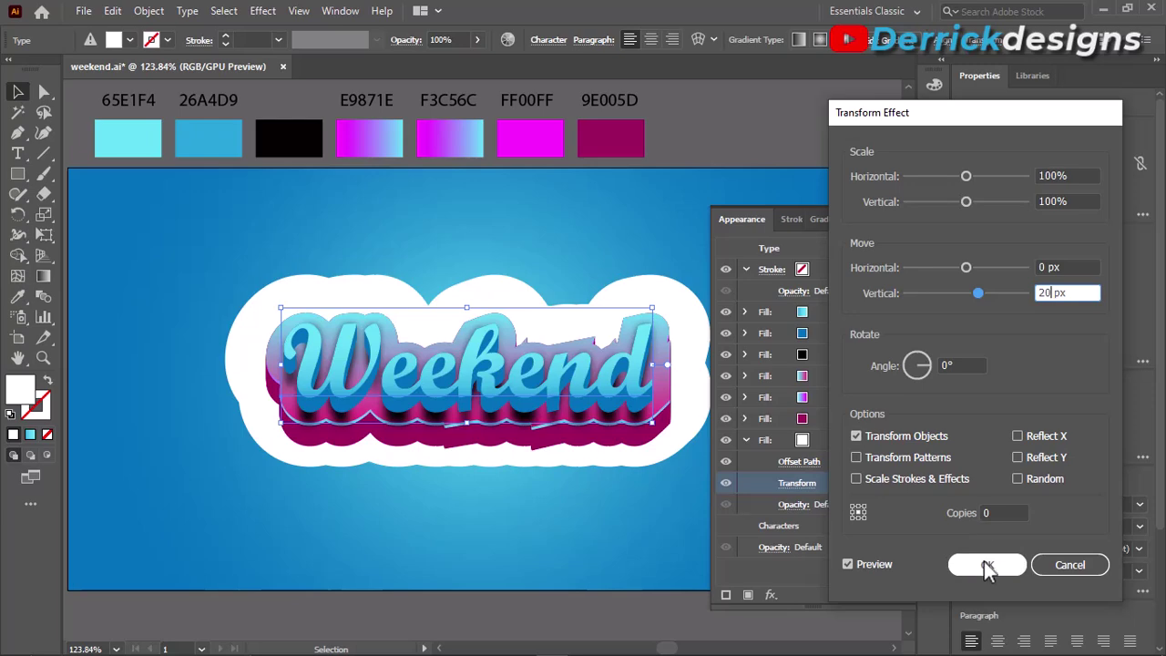
click(987, 565)
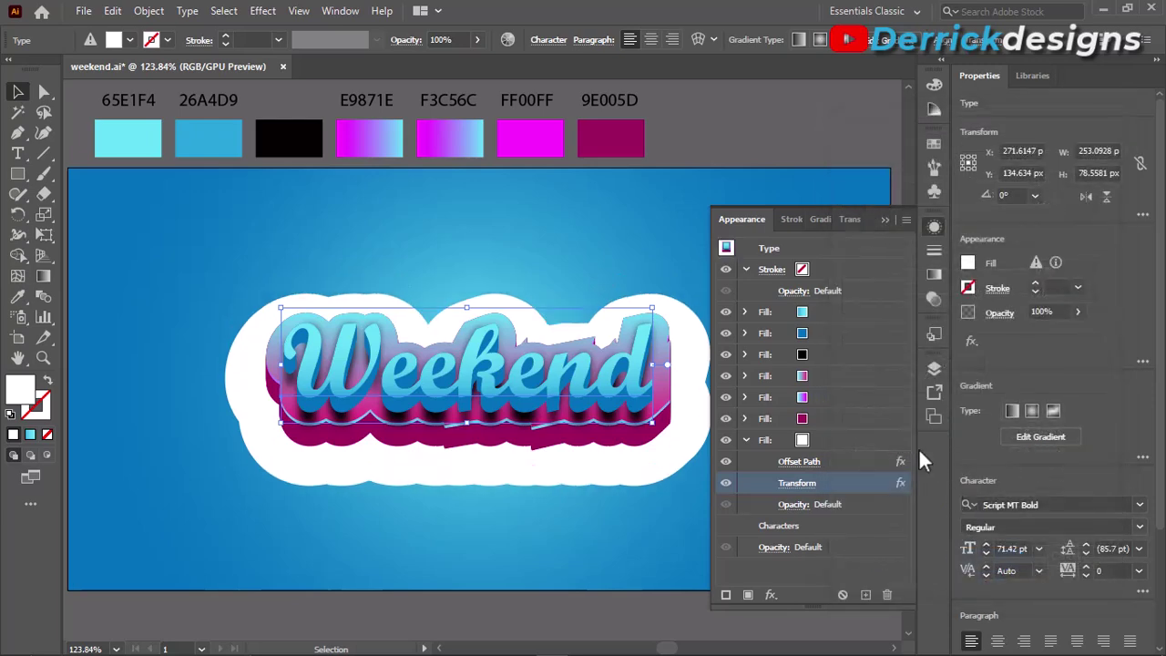
Step: Apply a 16-pixel Gaussian Blur to the white bottom fill
click(842, 440)
click(771, 594)
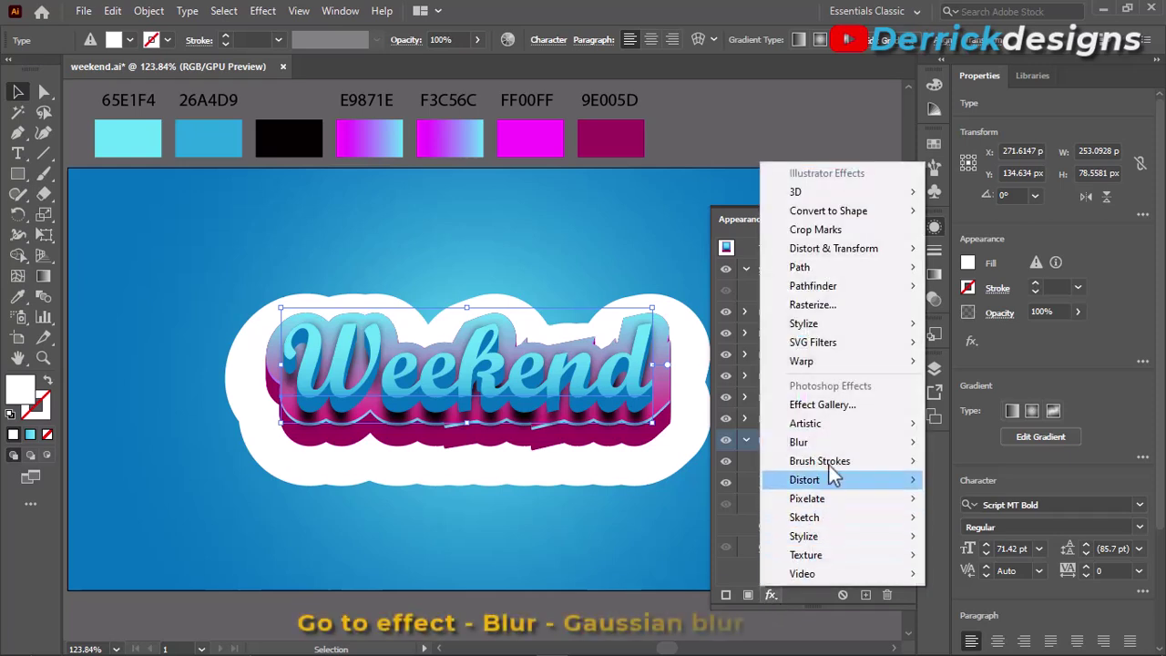
click(966, 440)
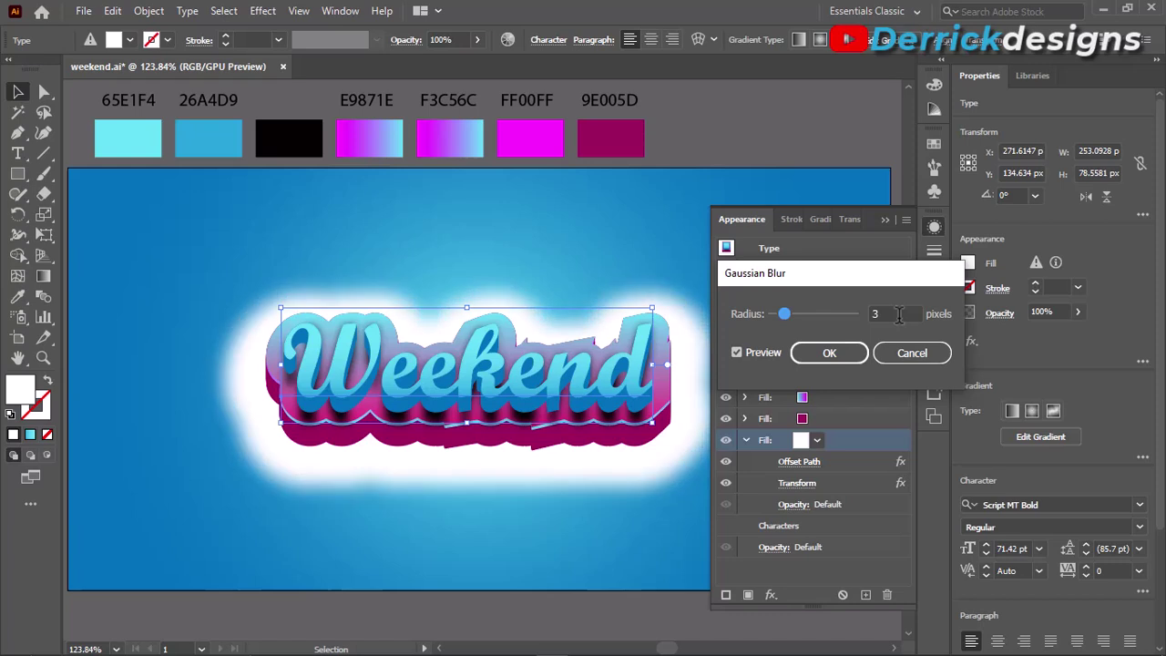
text(9)
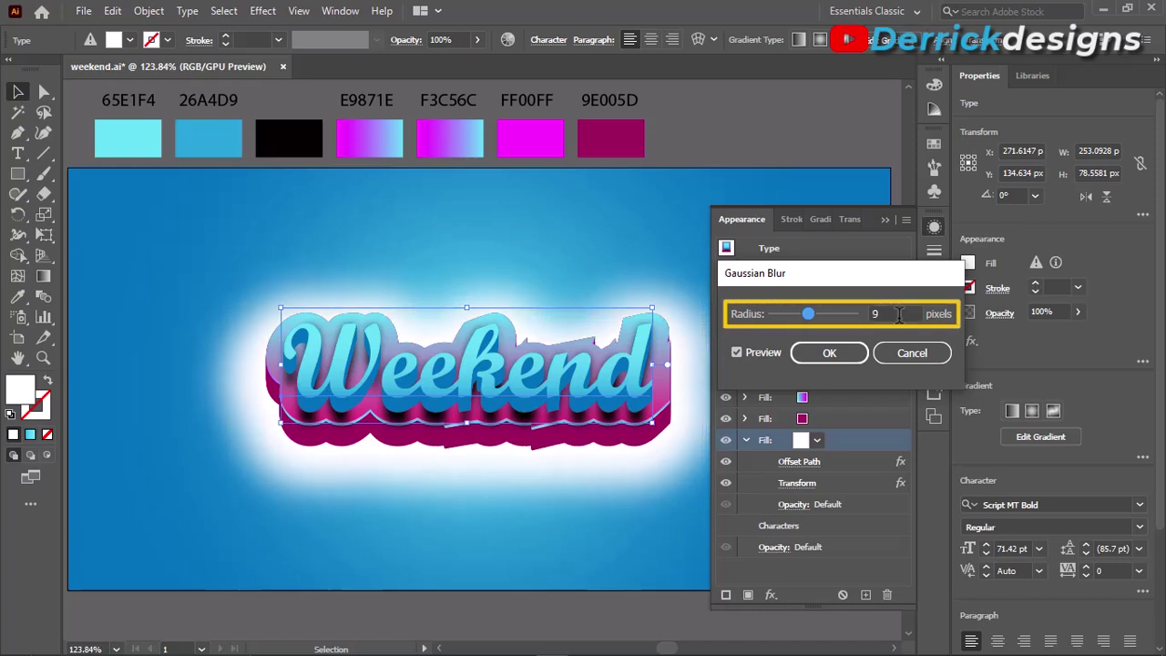
text(15)
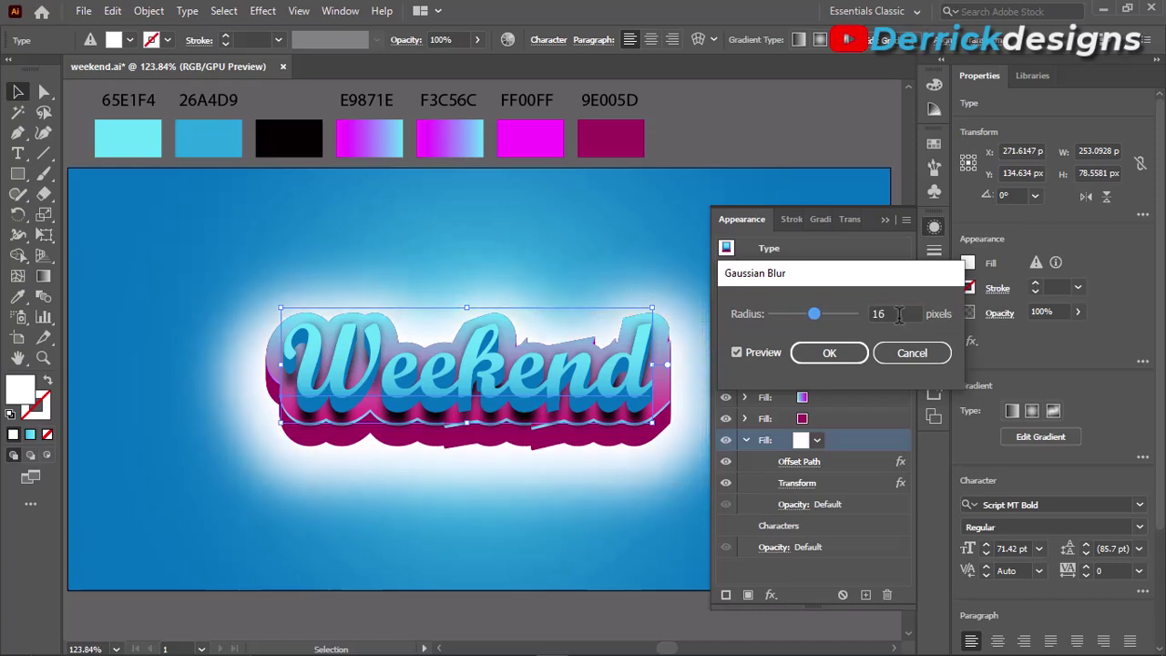
click(829, 354)
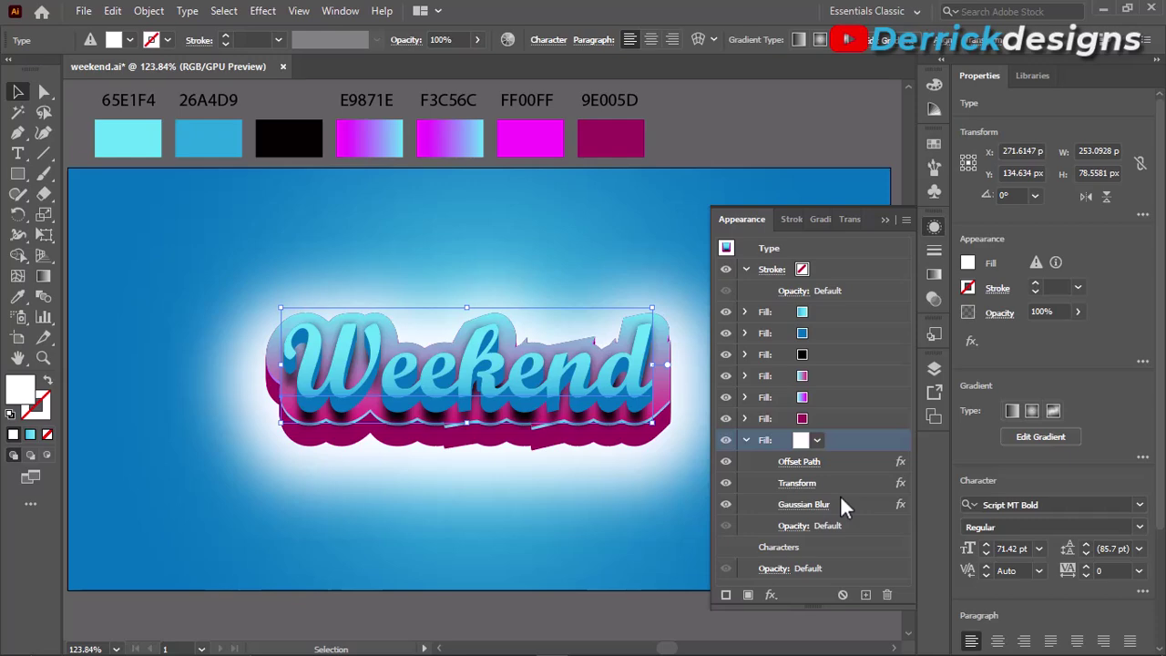
click(811, 249)
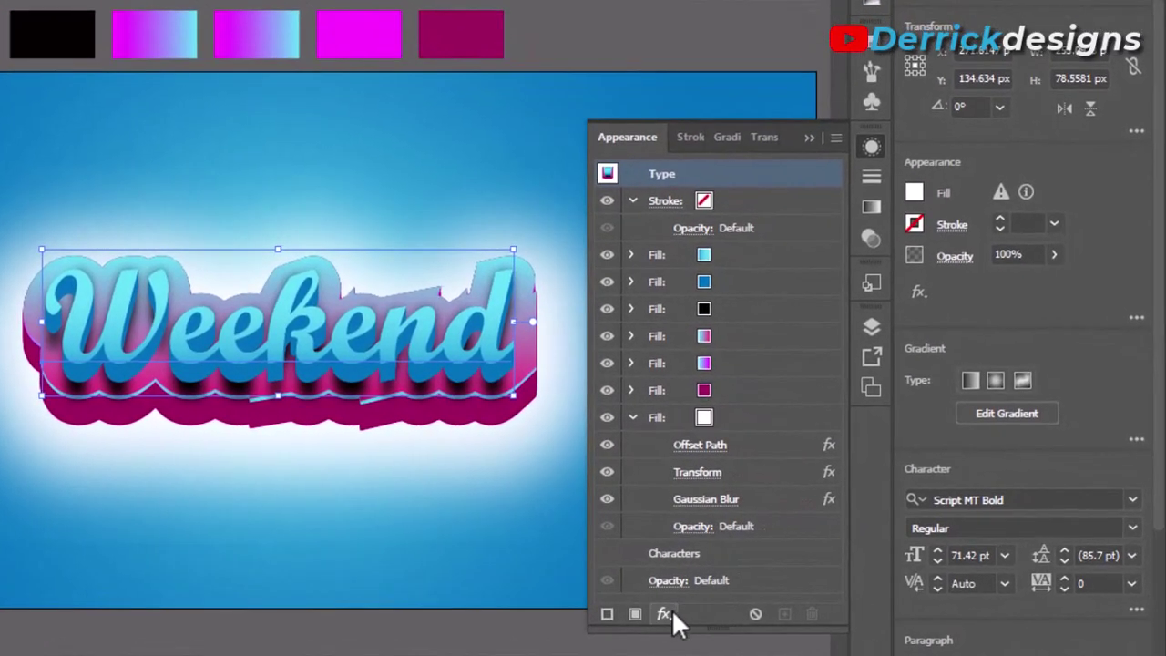
Step: Warp the Weekend text and its glow into a horizontal Arc with 25% bend
click(672, 613)
click(899, 317)
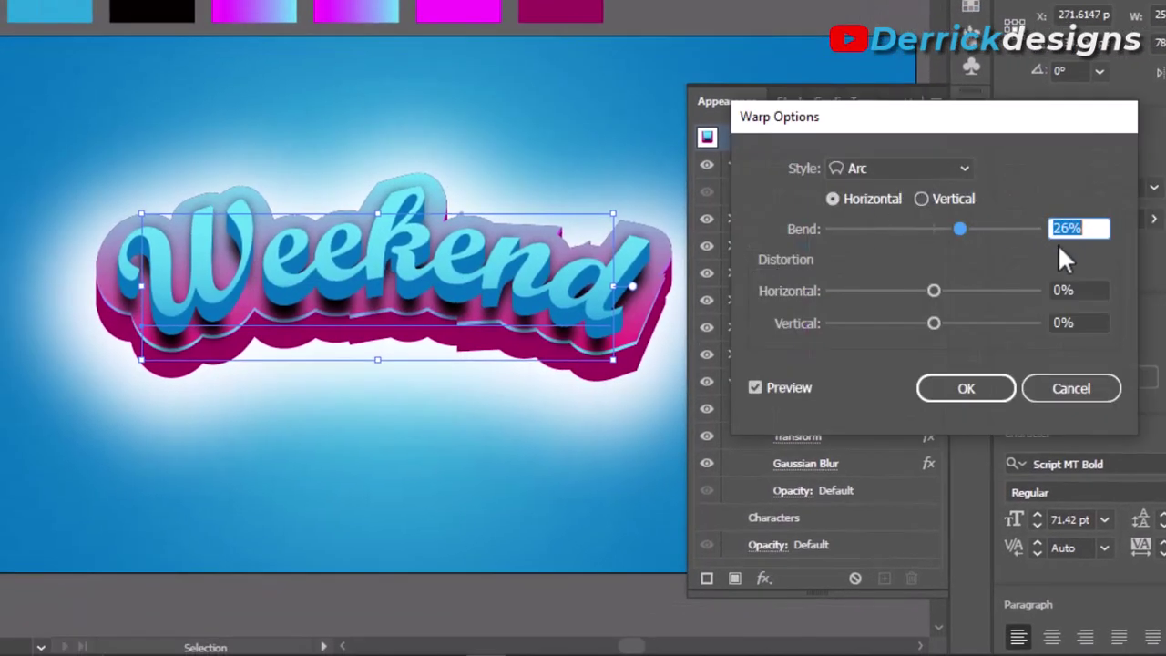
key(Down)
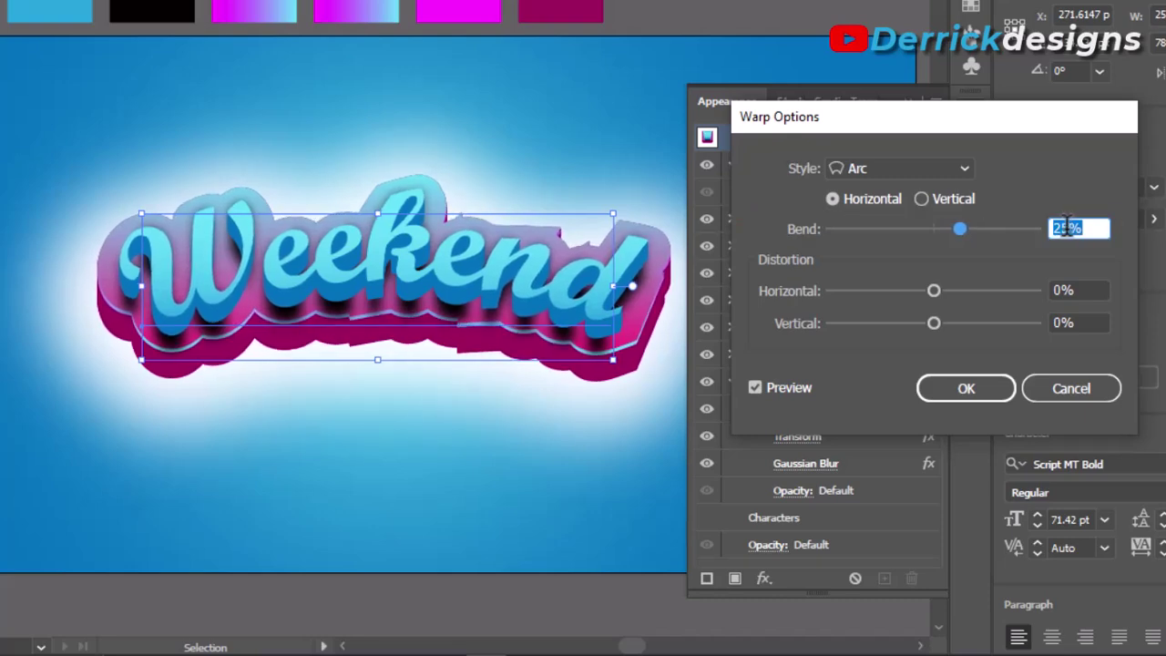
key(Up)
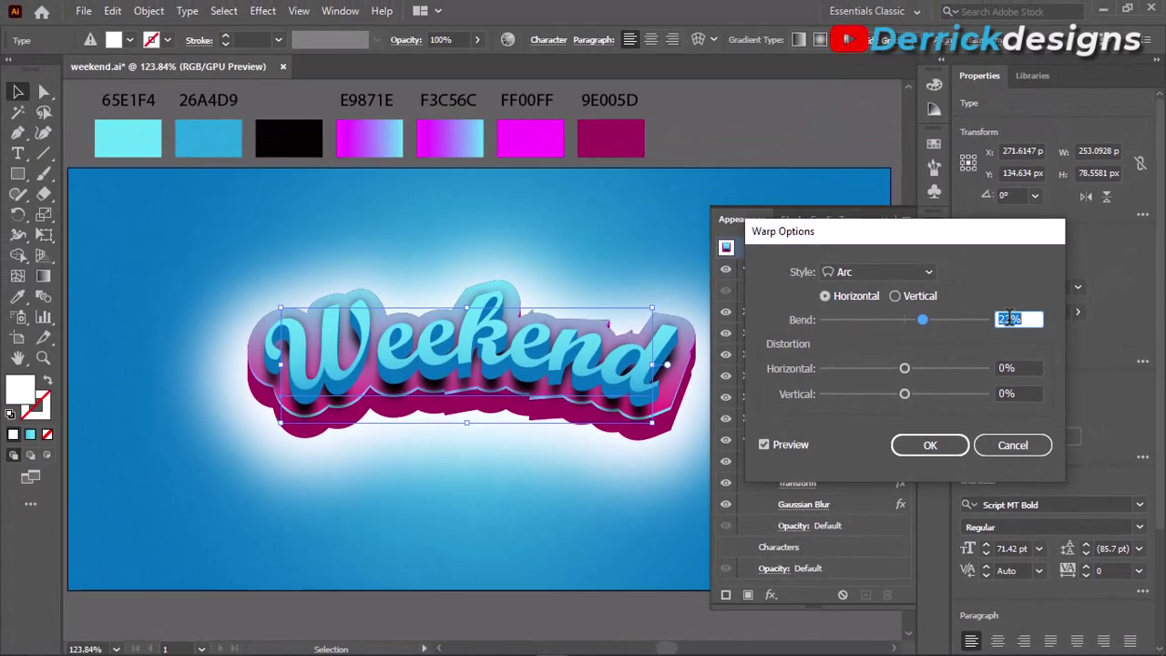
key(Down)
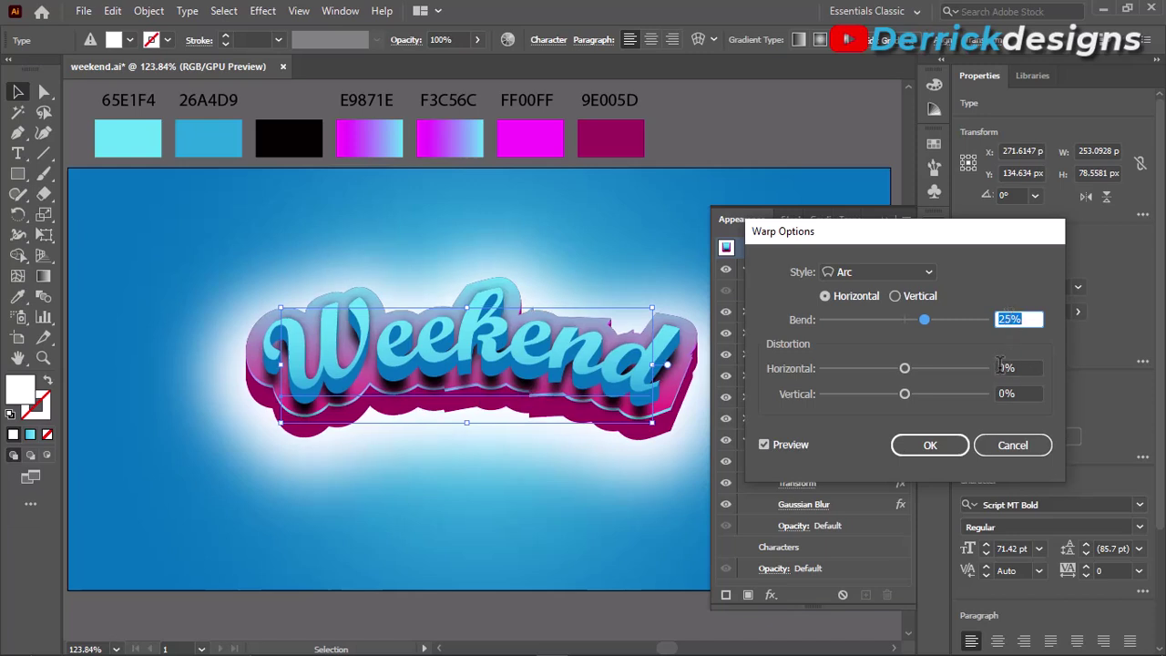
click(941, 442)
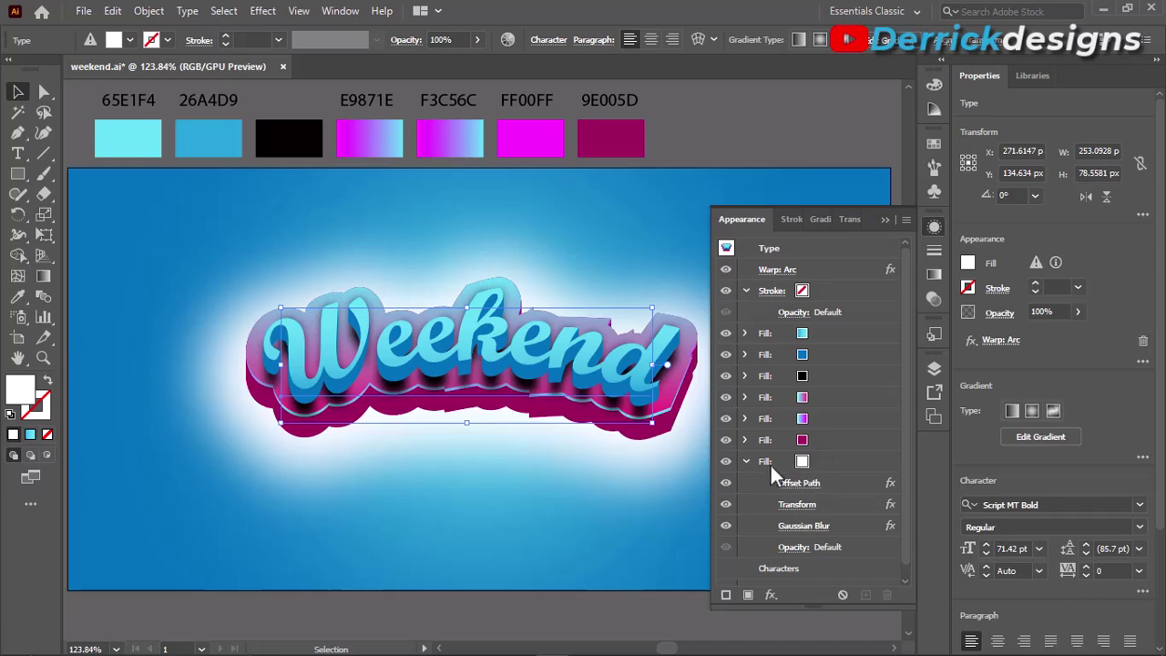
Step: Duplicate the magenta extrusion fill and make the copy black for a shadow
click(746, 460)
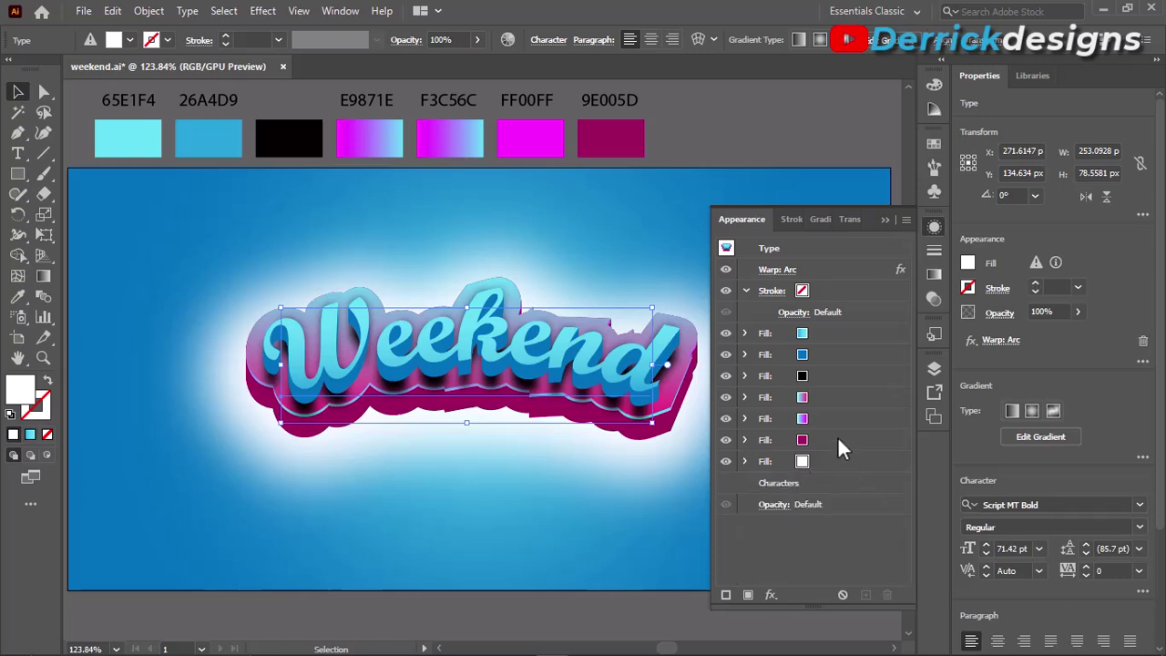
click(839, 441)
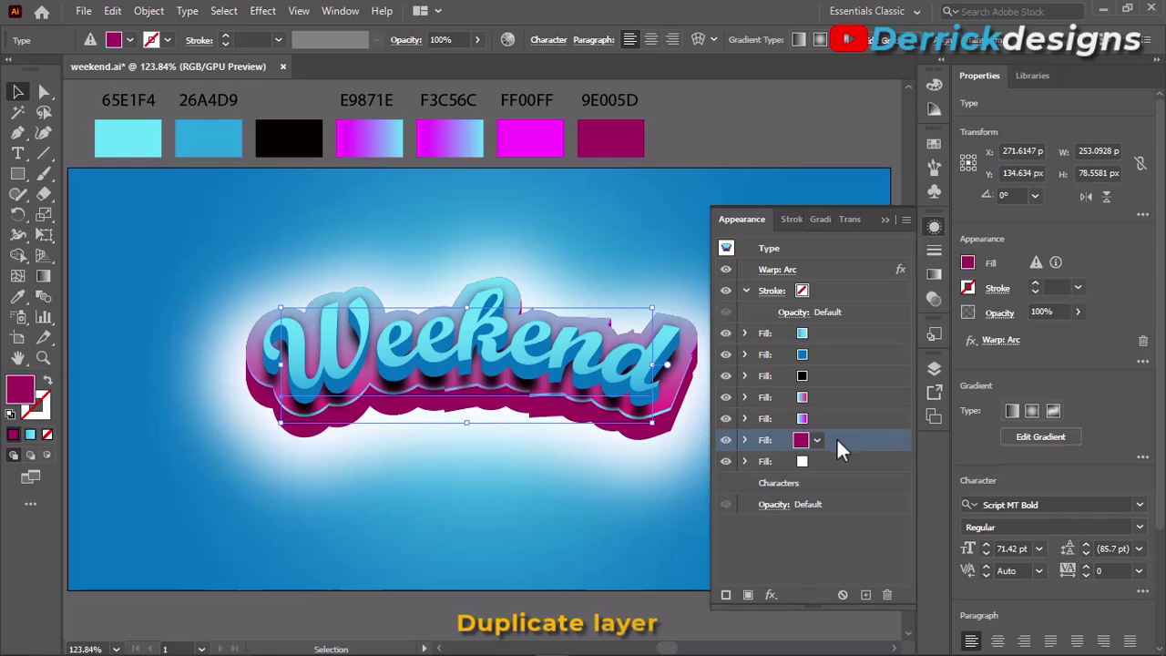
click(866, 594)
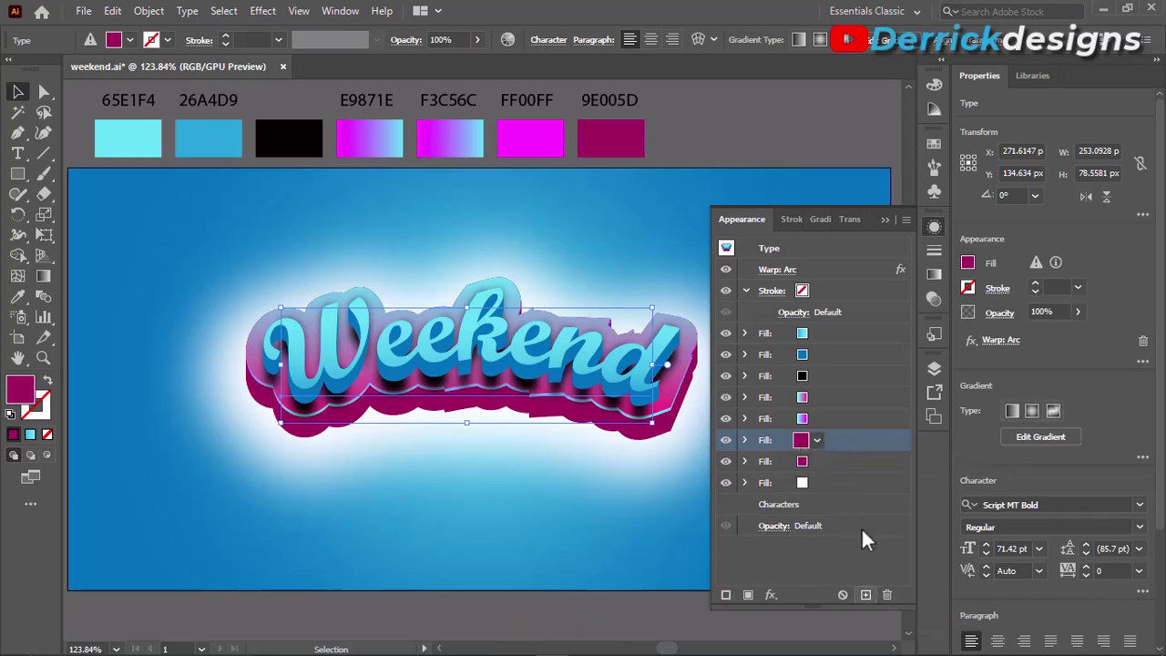
click(801, 440)
click(654, 468)
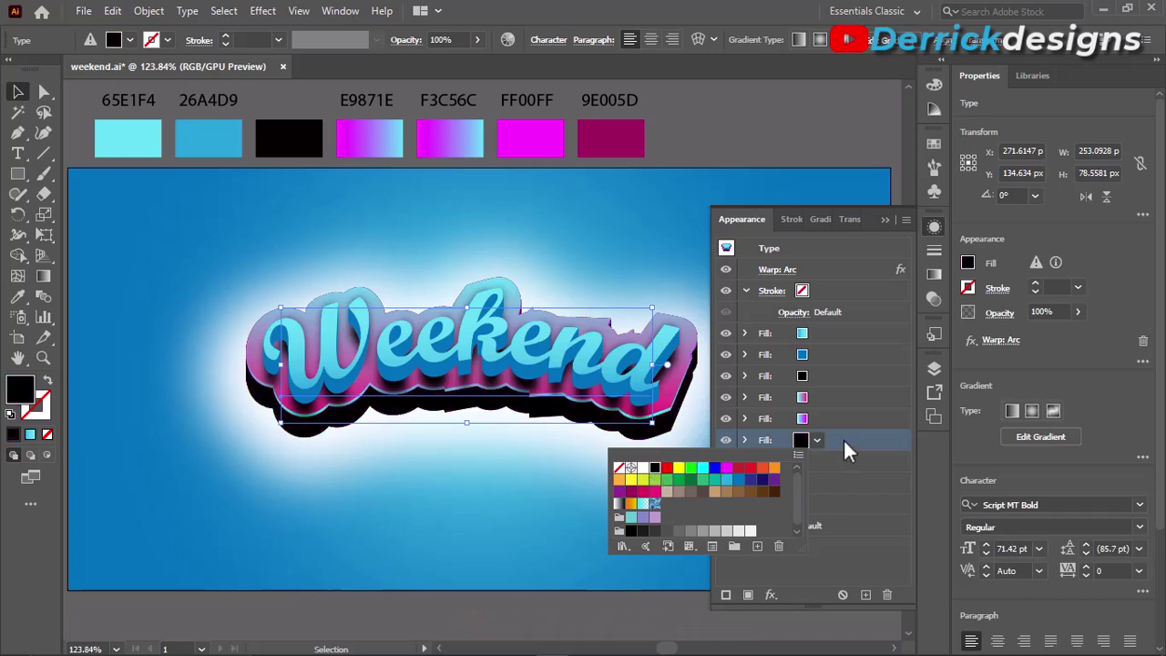
click(844, 443)
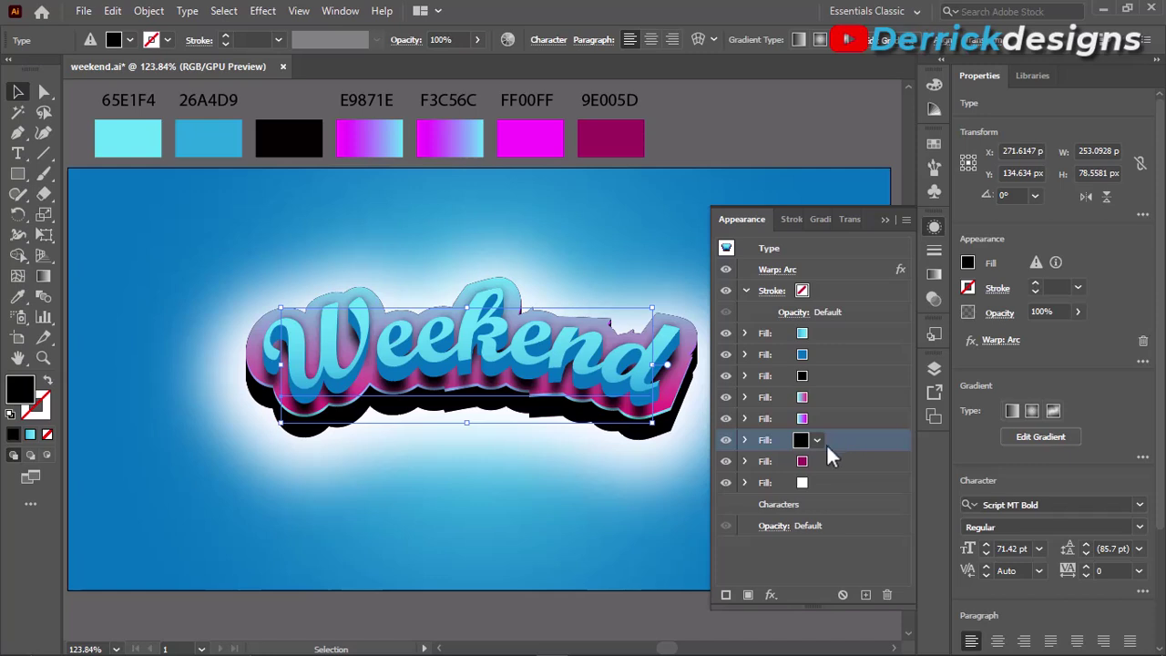
Step: Set the black fill's second Transform effect to 50 copies
click(743, 440)
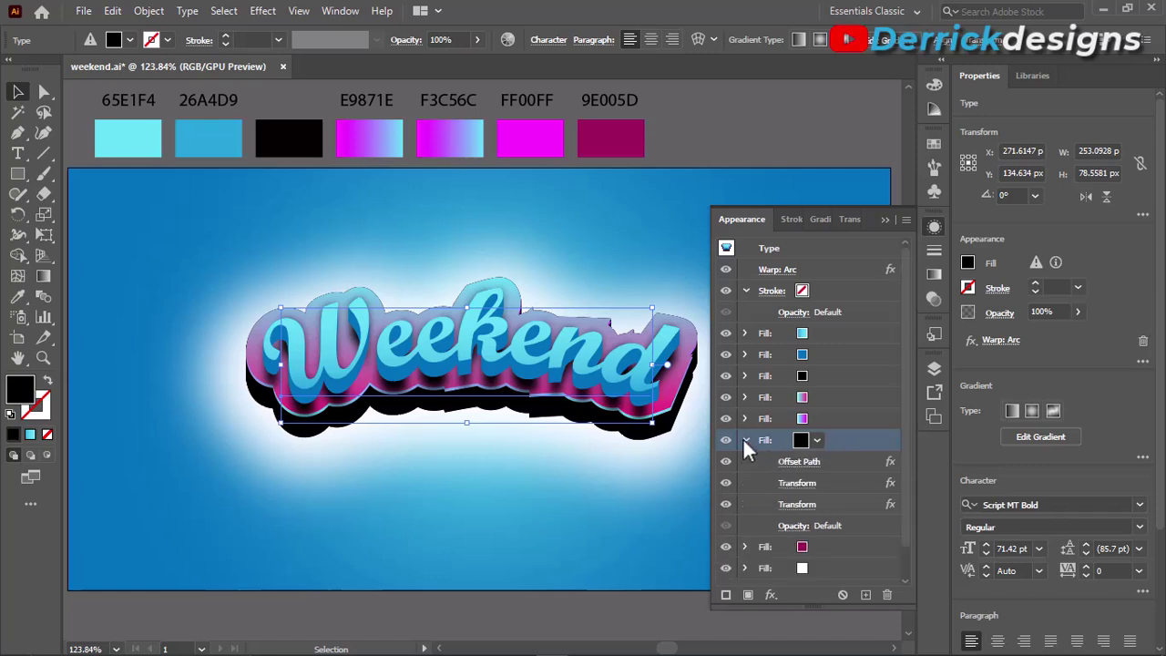
click(798, 504)
double_click(991, 515)
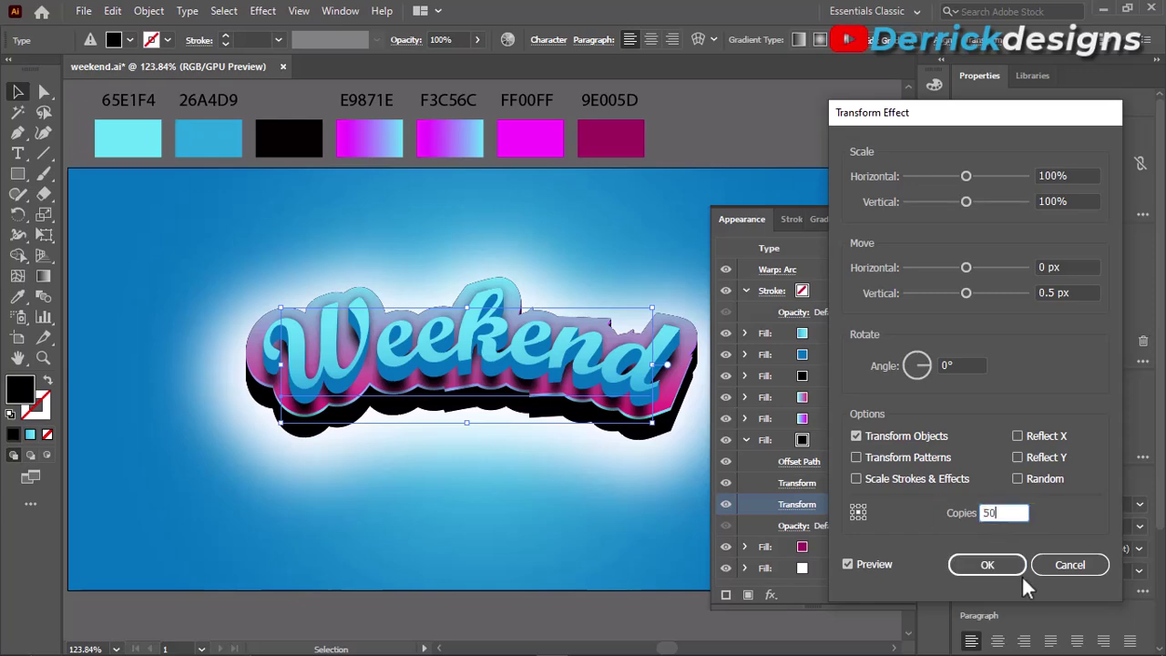
click(988, 566)
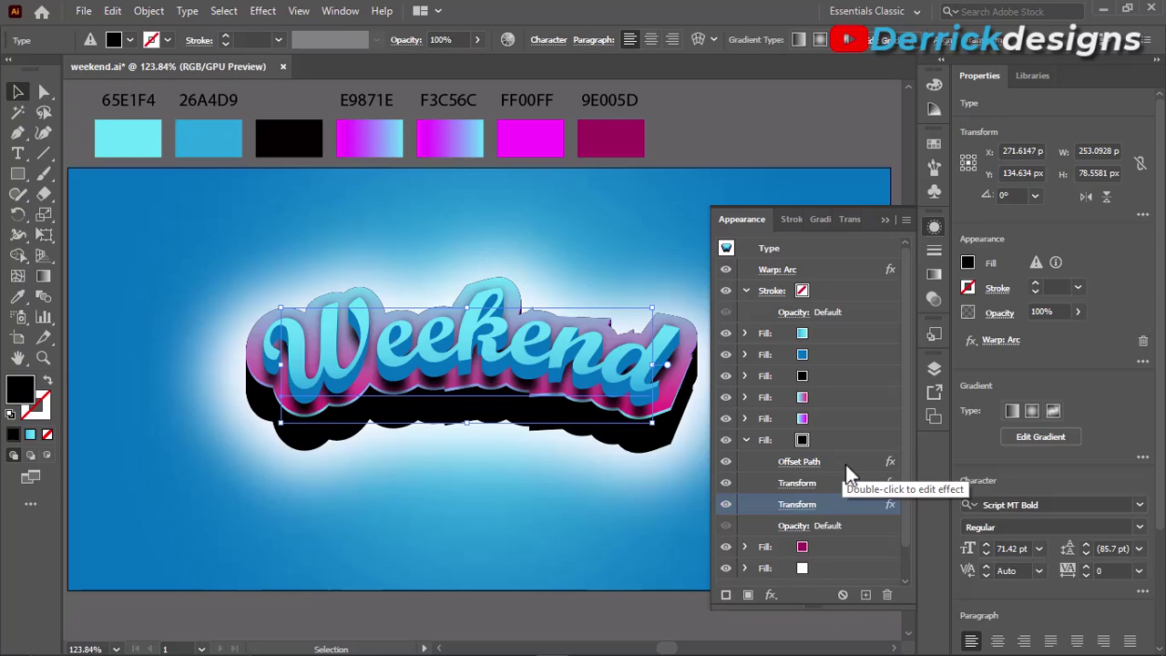
click(828, 443)
Step: Add a Gaussian Blur of about 7 px to the black shadow fill
click(771, 594)
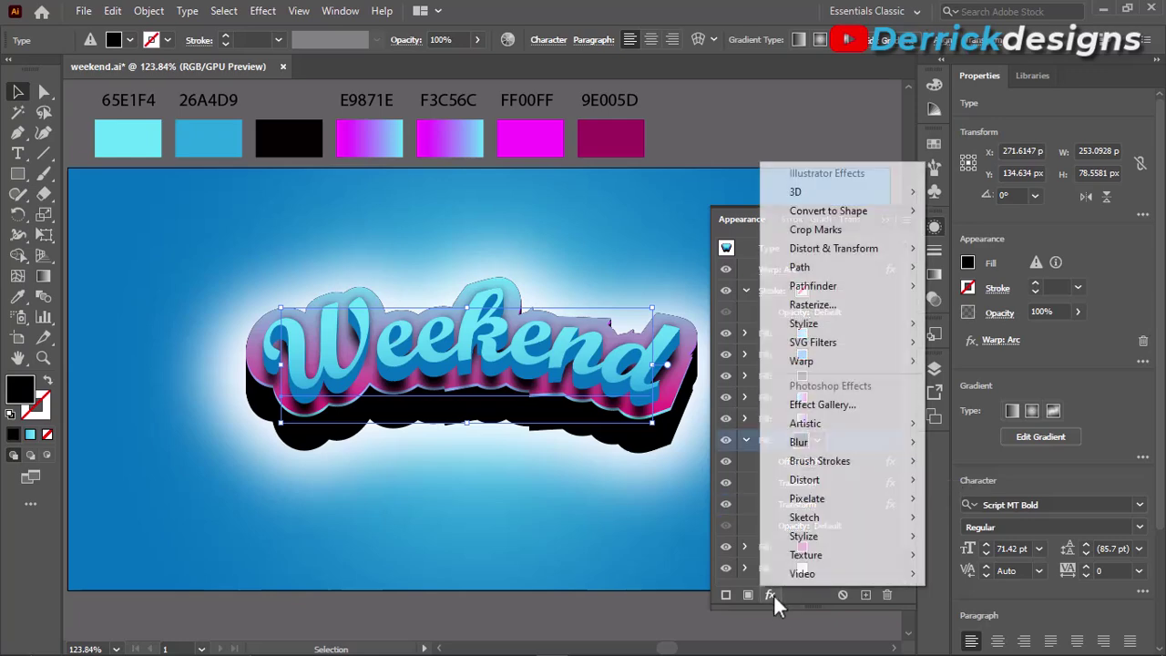
click(987, 444)
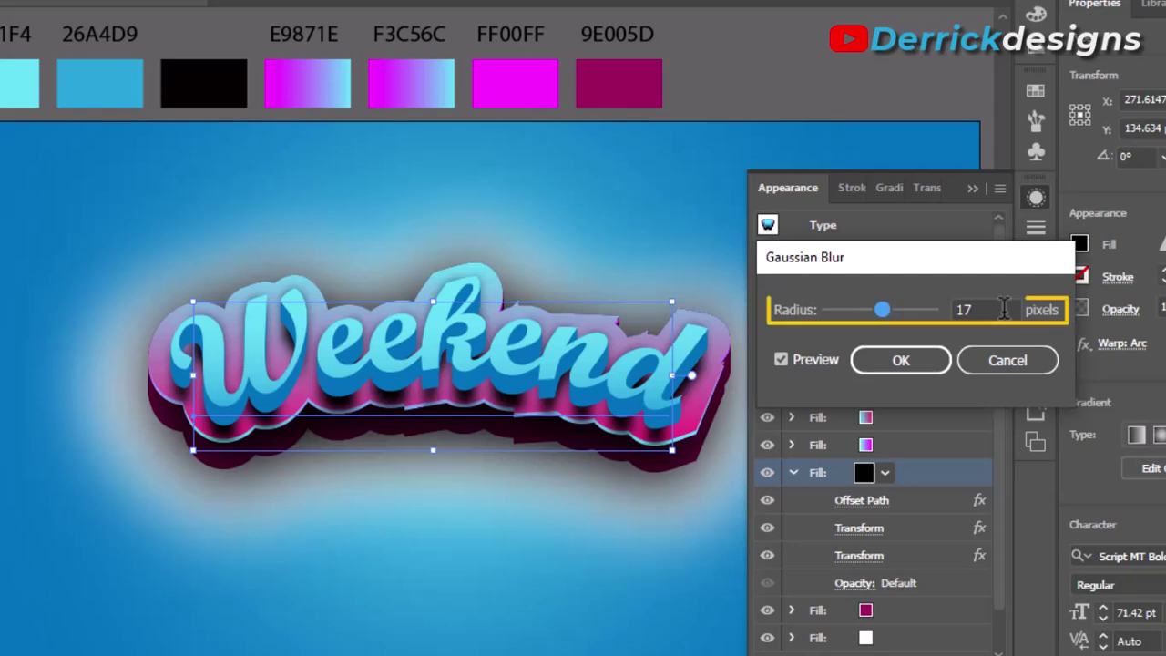
double_click(1003, 309)
text(14)
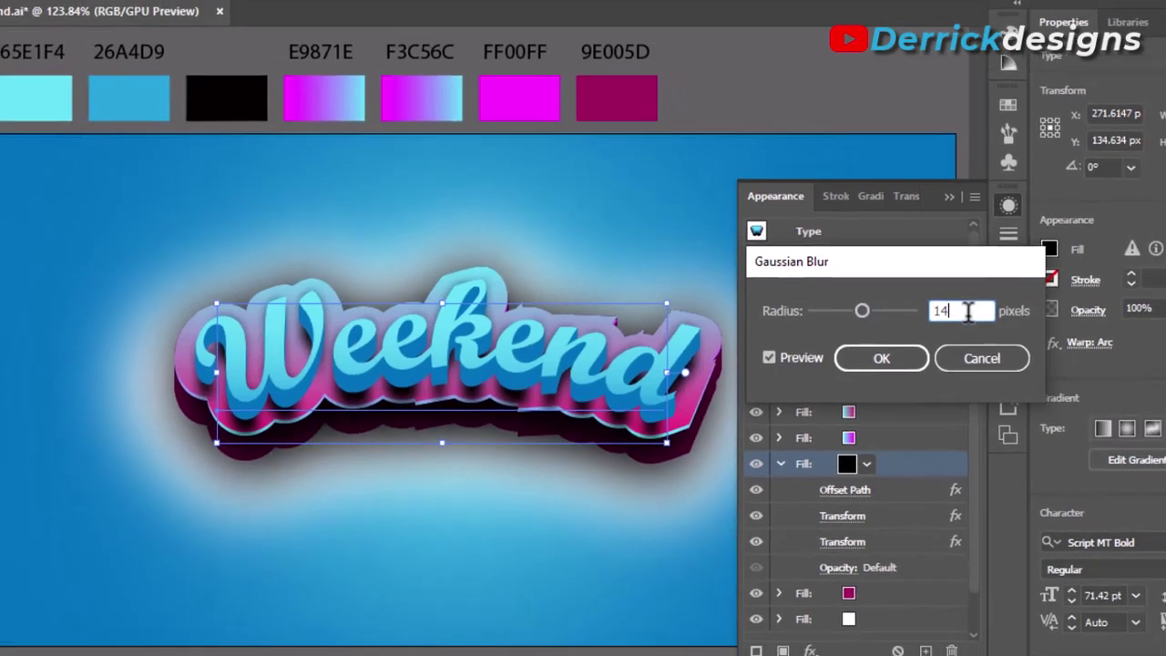
double_click(968, 312)
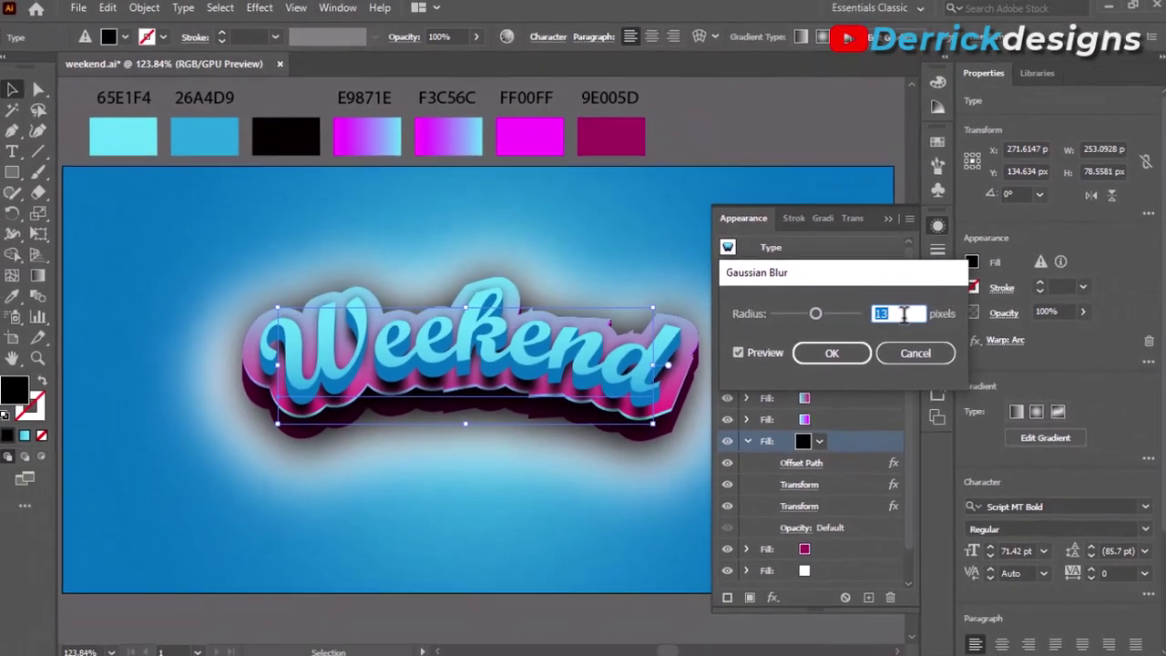
text(8)
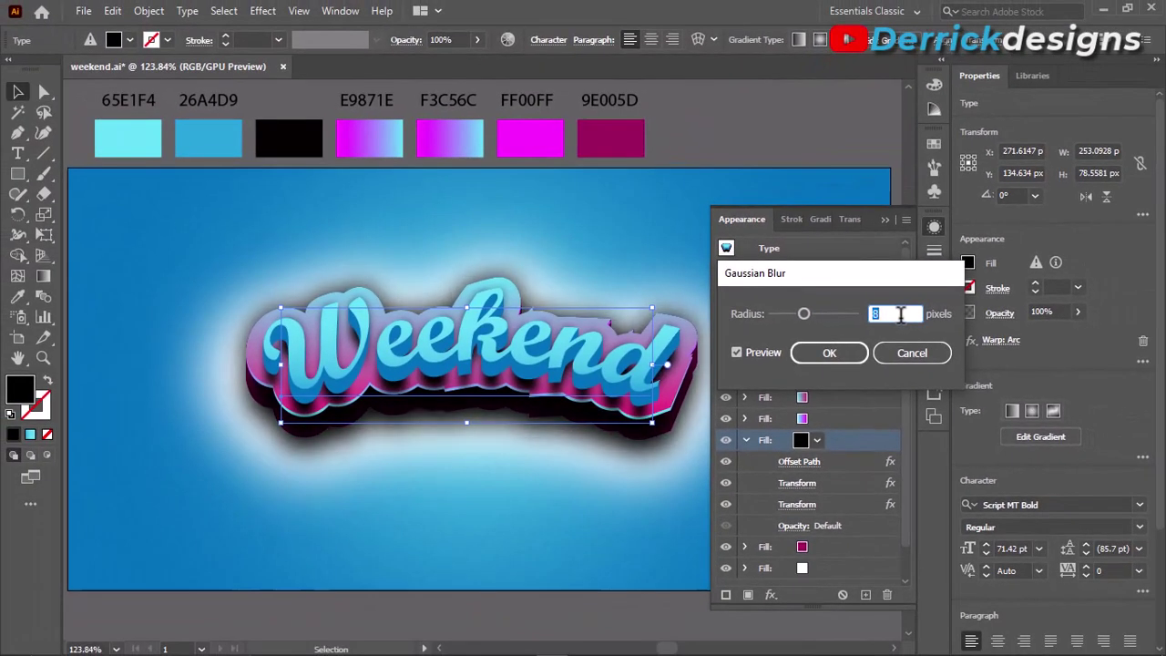
key(Down)
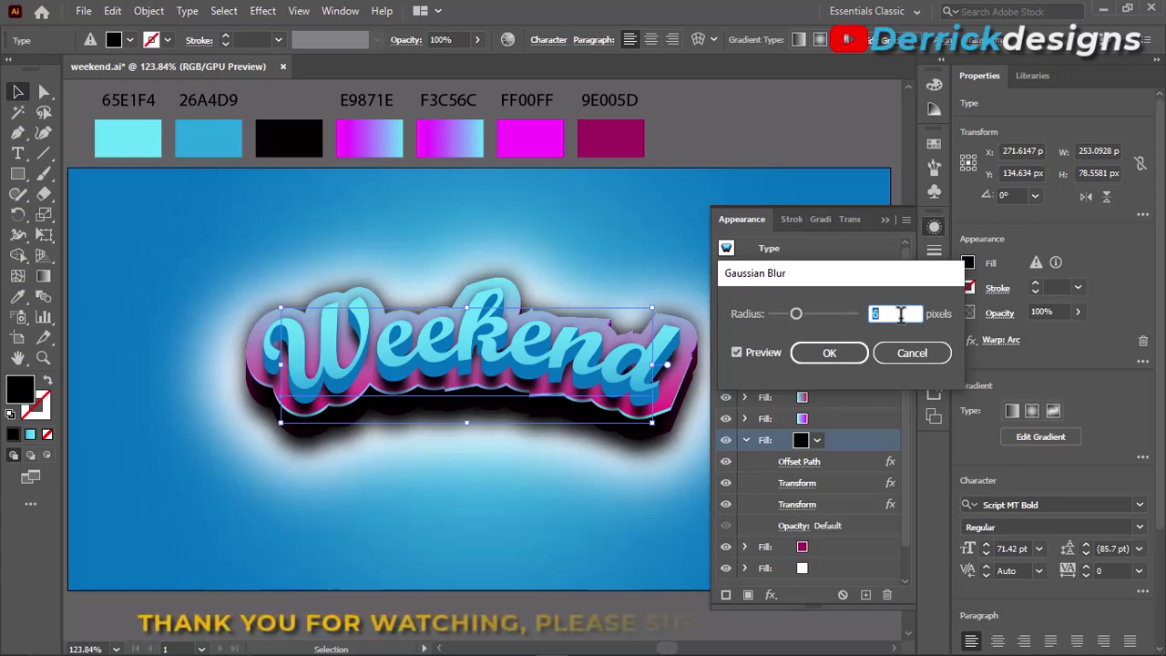
click(847, 354)
Step: Set the black shadow fill to Multiply blend mode at 90% opacity
click(840, 439)
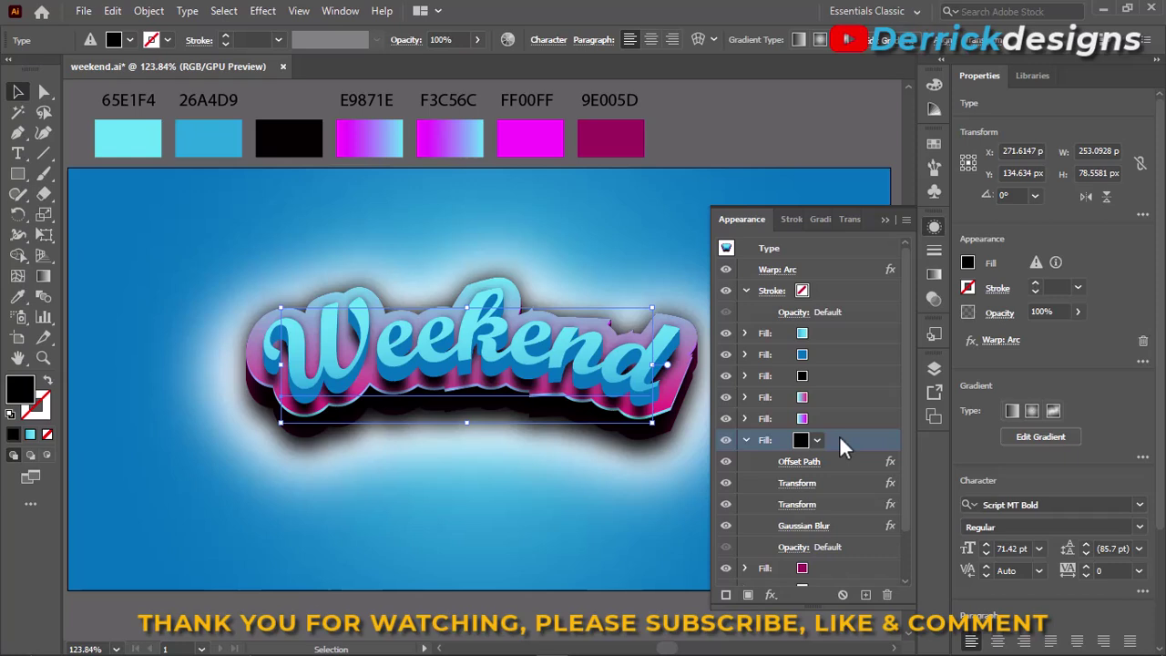
click(802, 547)
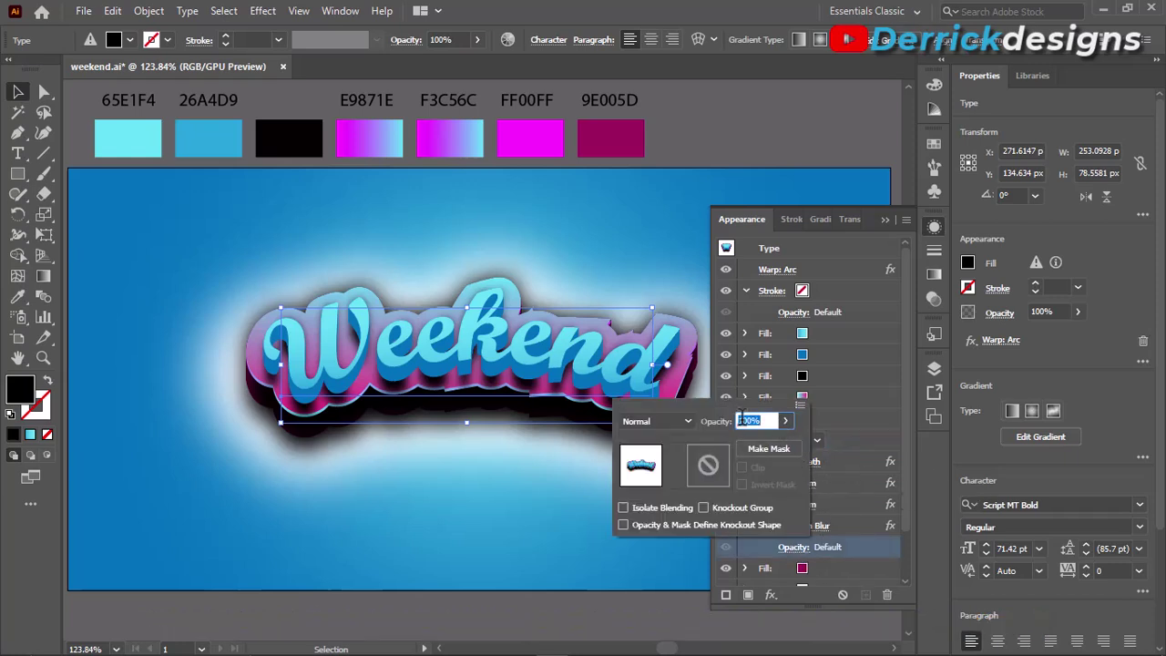
click(683, 424)
click(678, 169)
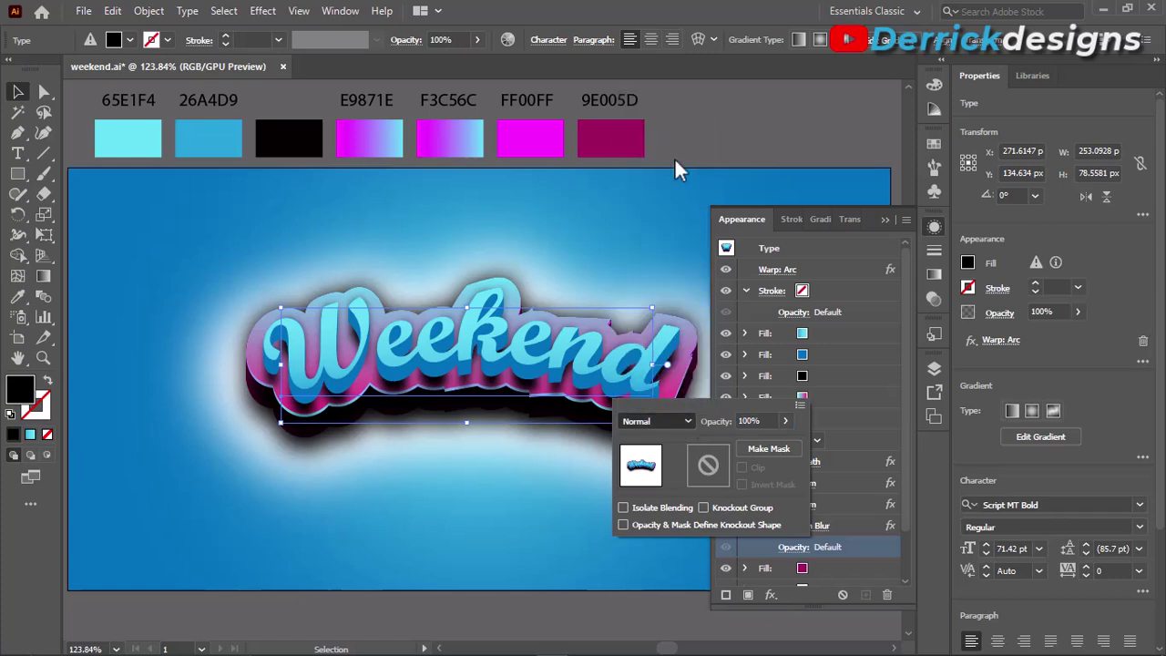
drag(785, 420, 775, 447)
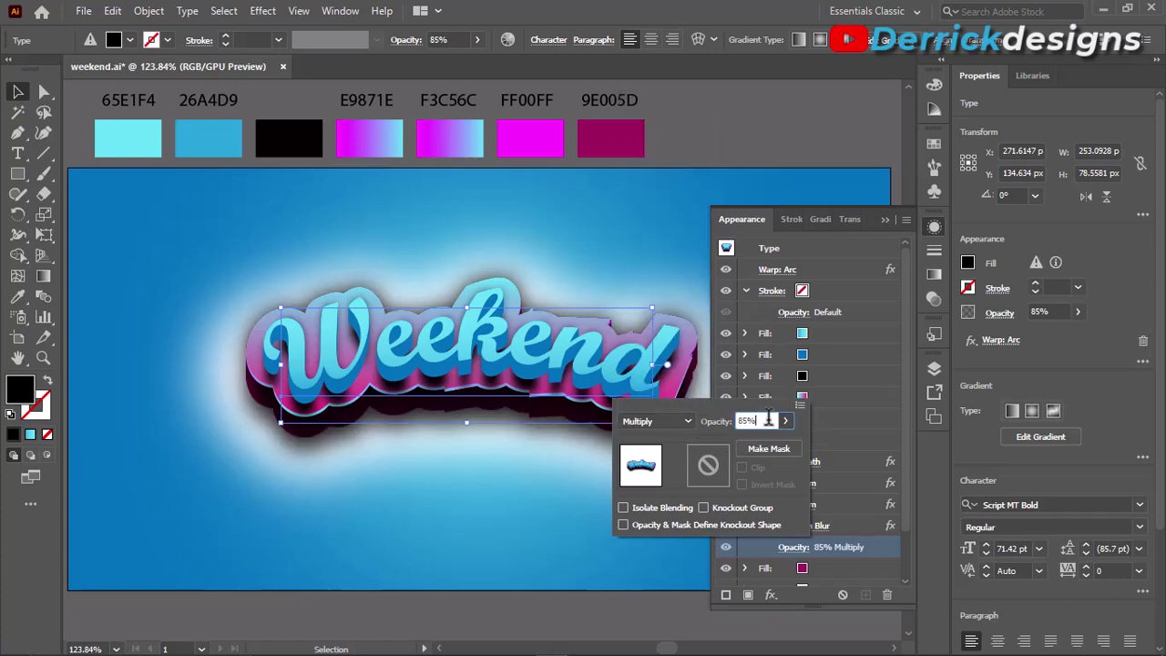
key(Up)
key(Up)
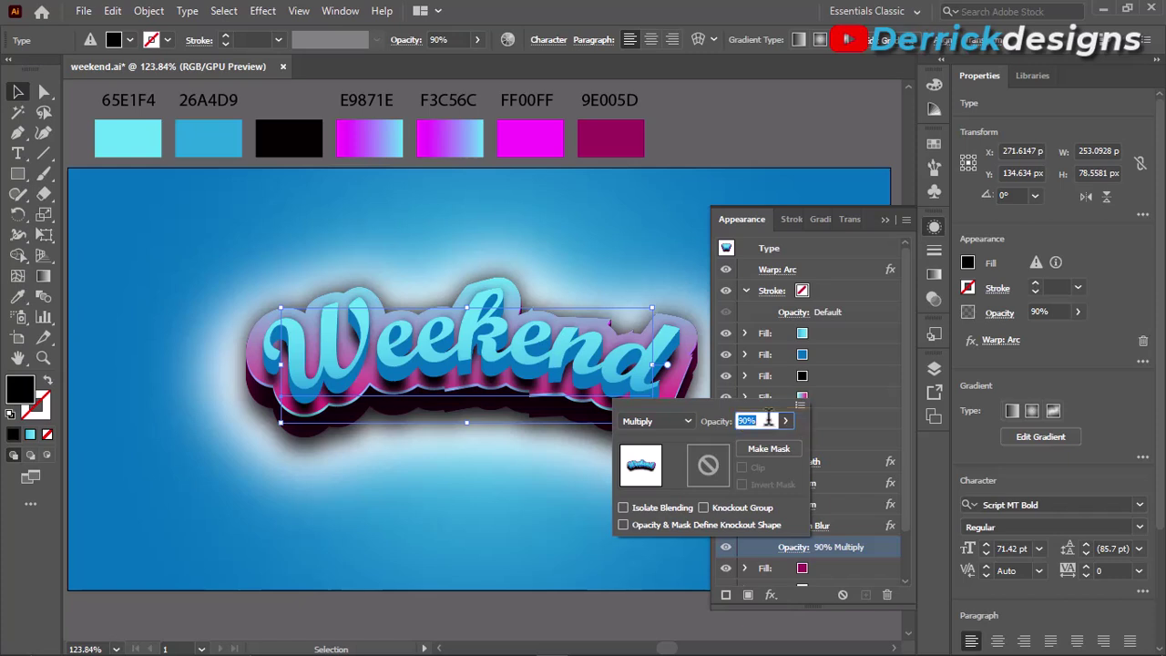
click(851, 414)
Step: Shrink the shadow's Offset Path by 1 px and move the black fill beneath the magenta fill
click(774, 440)
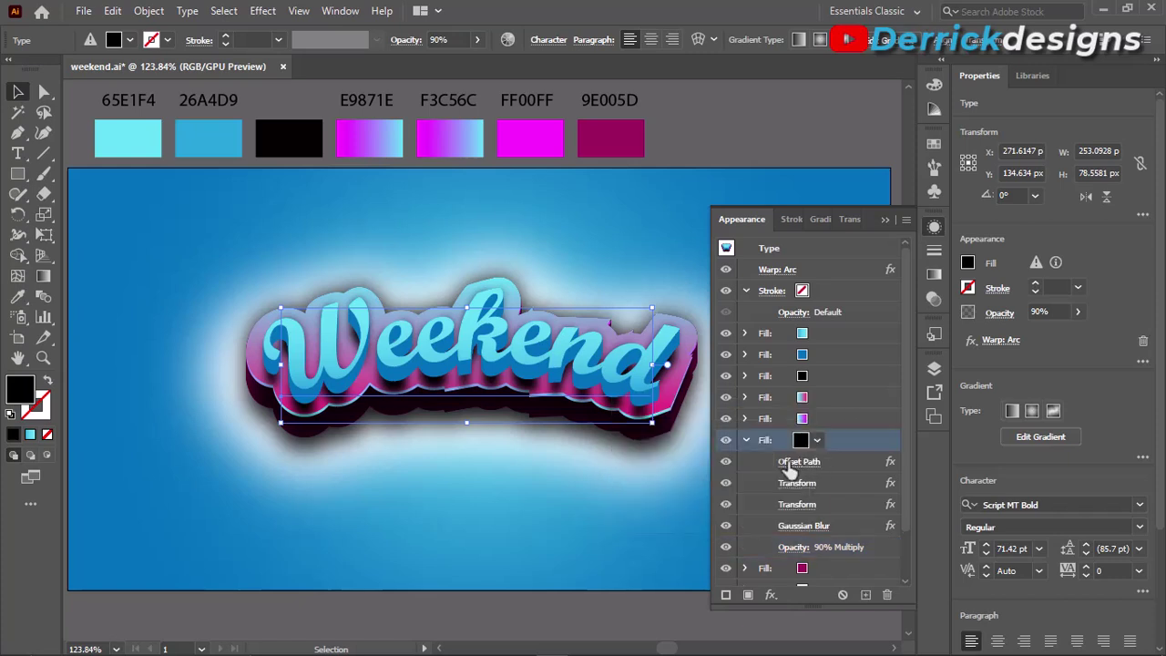
double_click(799, 461)
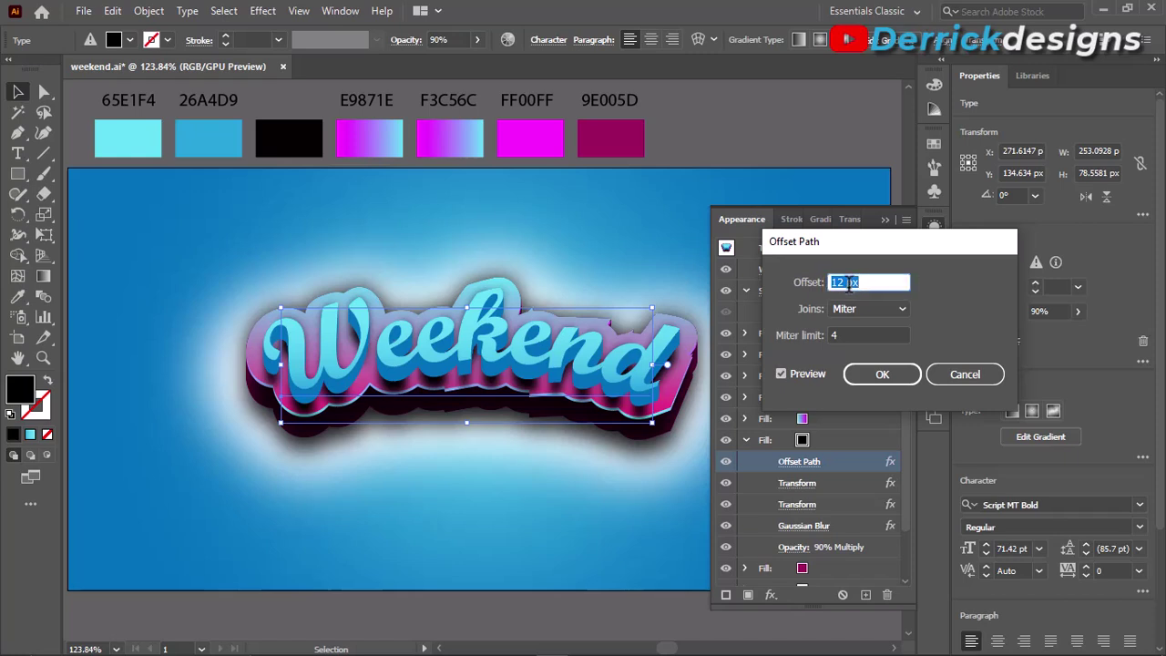
key(Down)
key(Down)
key(Down)
key(Down)
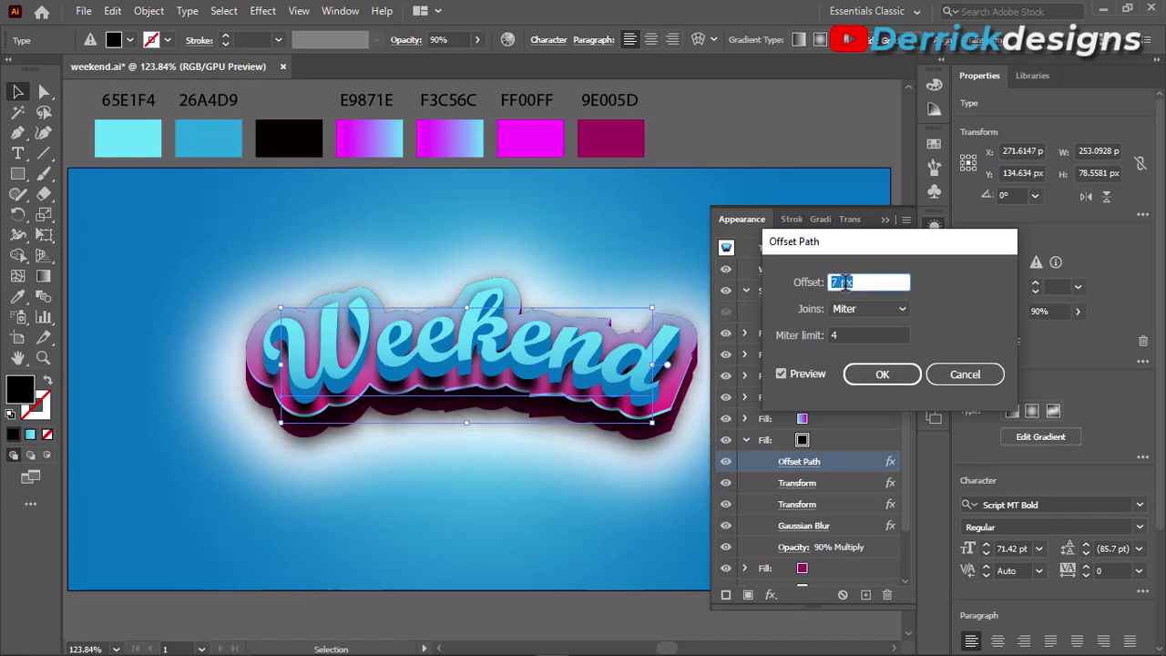
click(870, 382)
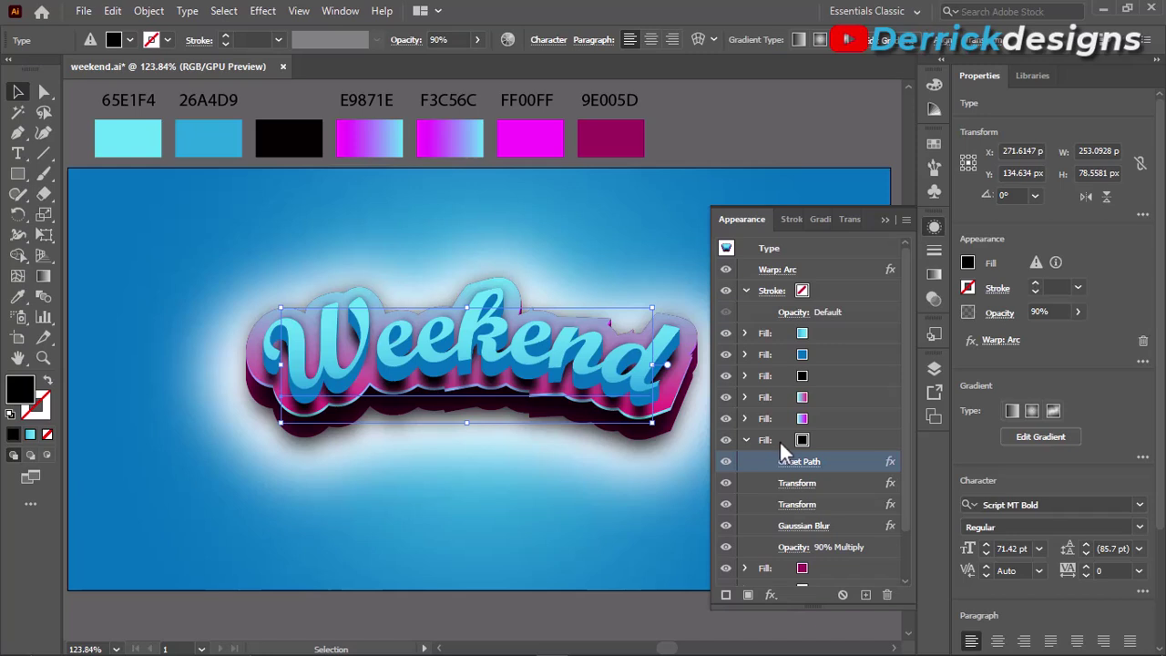
click(786, 440)
click(746, 440)
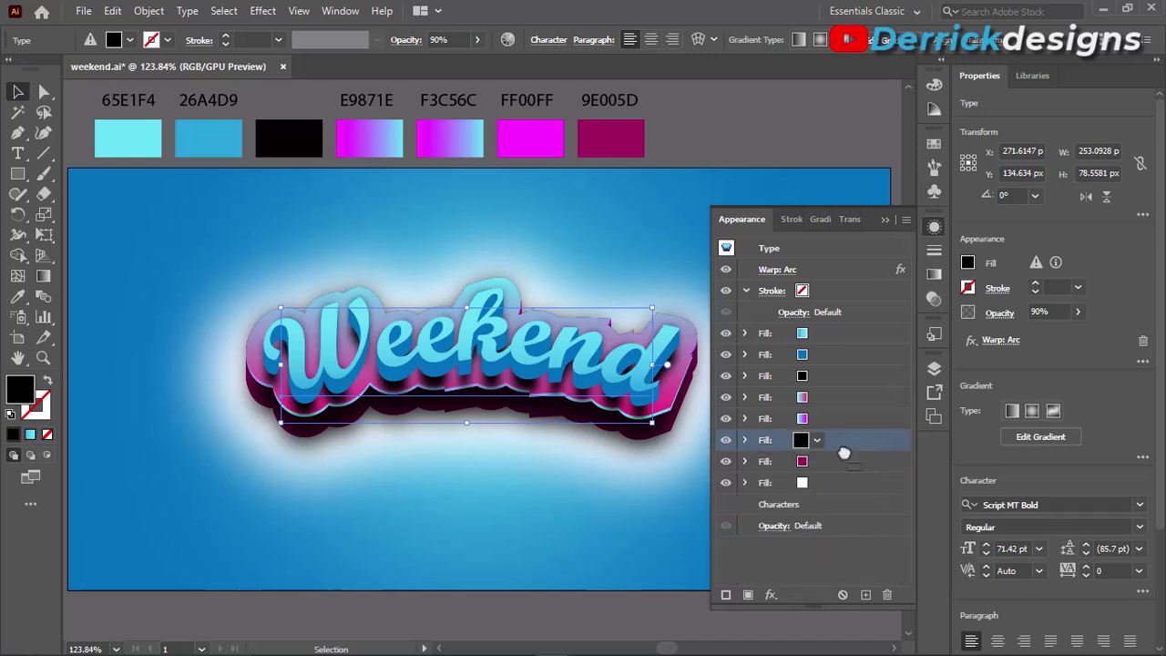
drag(844, 453, 836, 470)
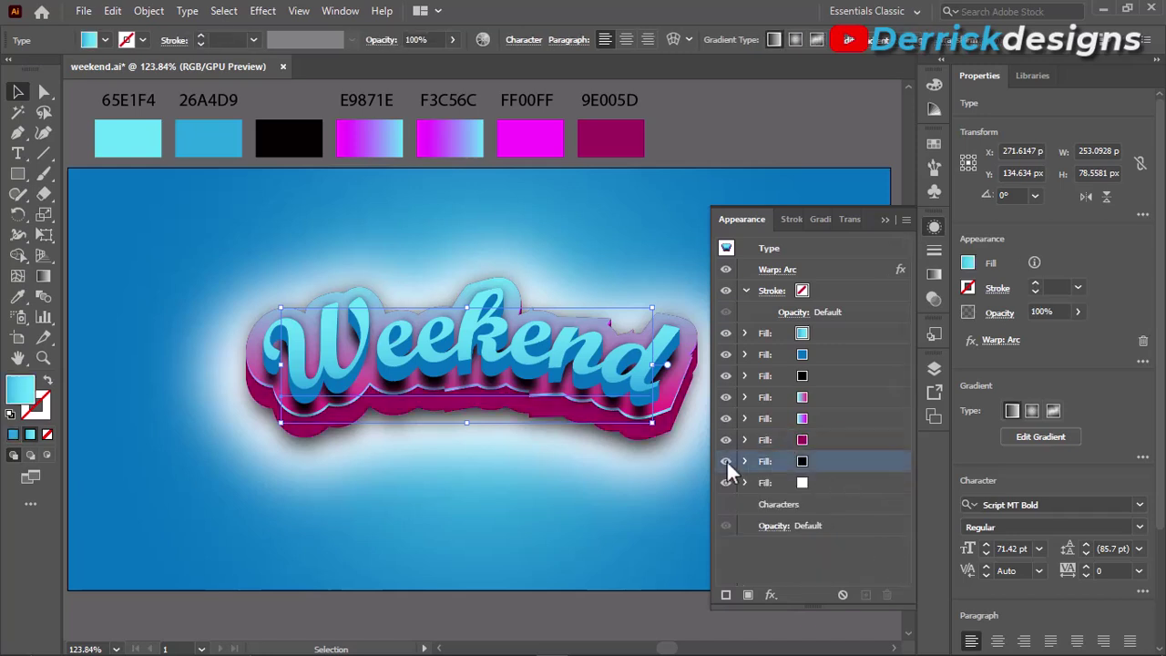
Step: Set the shadow's Offset Path to 5 px and its opacity to 85%
click(744, 461)
click(799, 482)
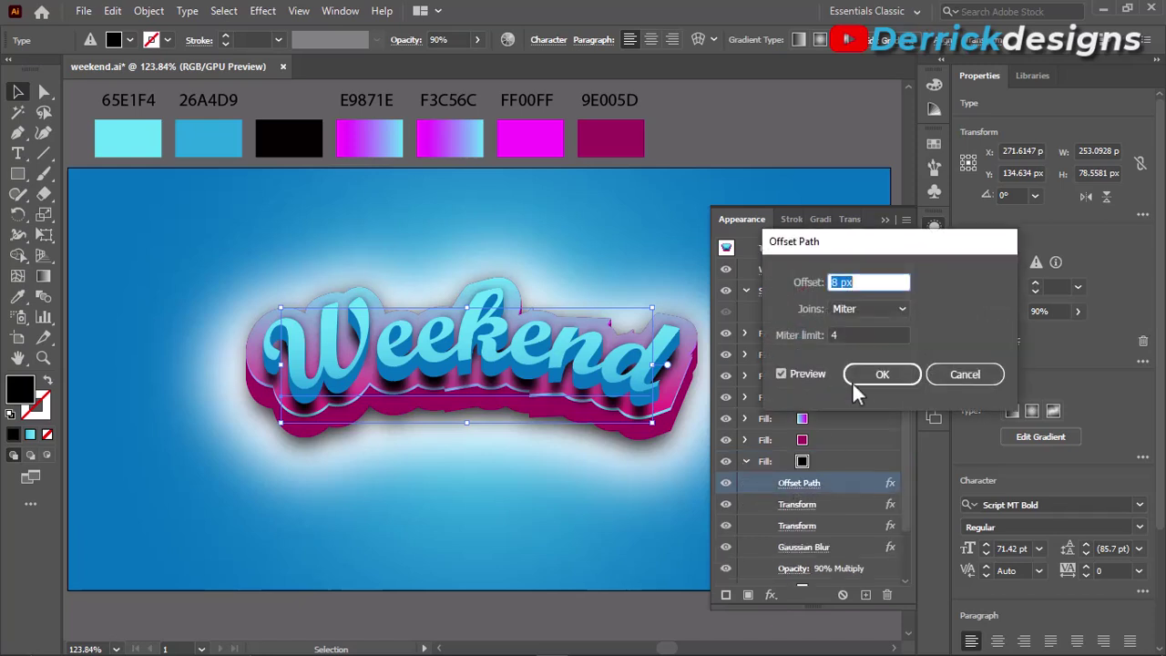
key(Down)
key(Down)
key(Down)
key(Down)
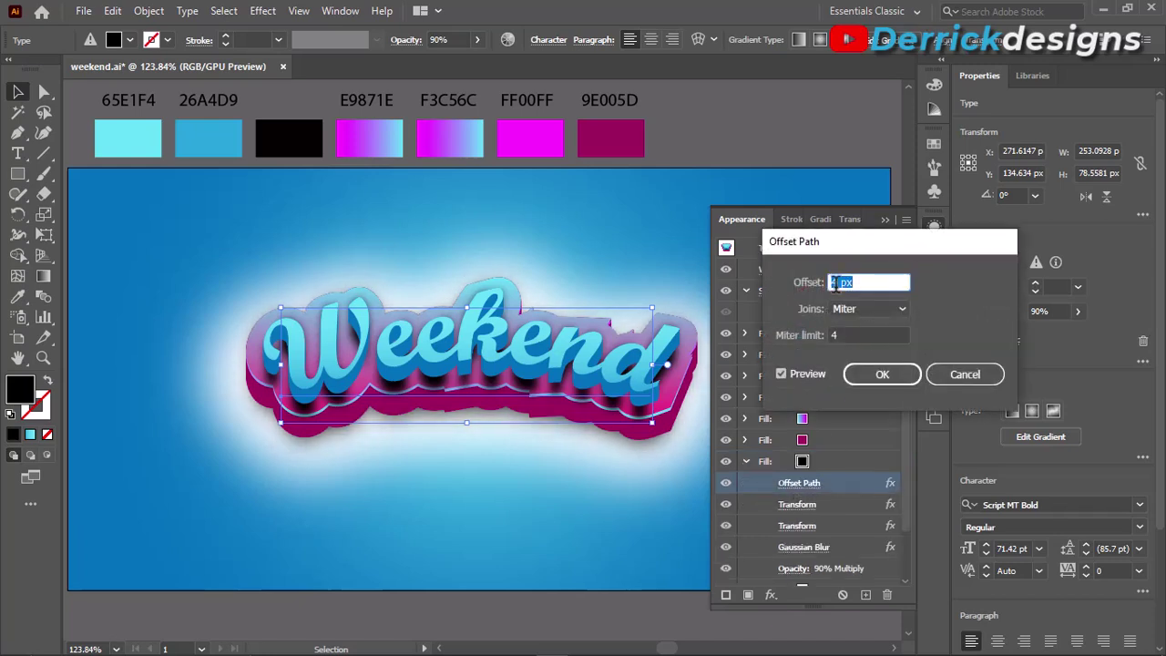
key(Up)
click(861, 376)
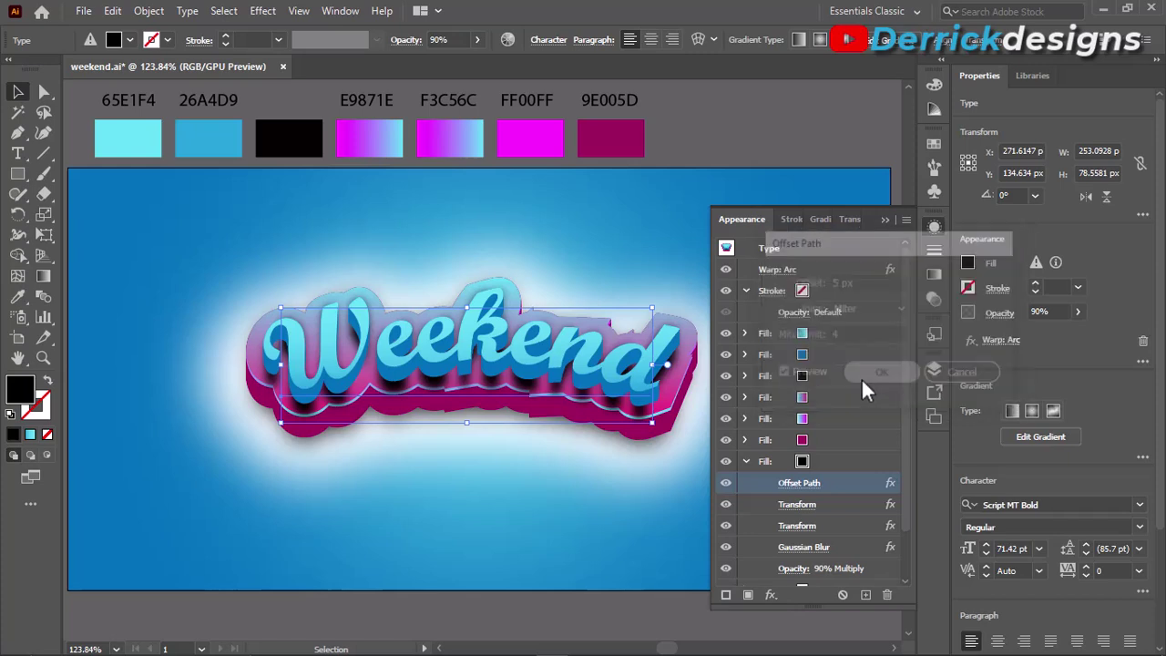
click(794, 568)
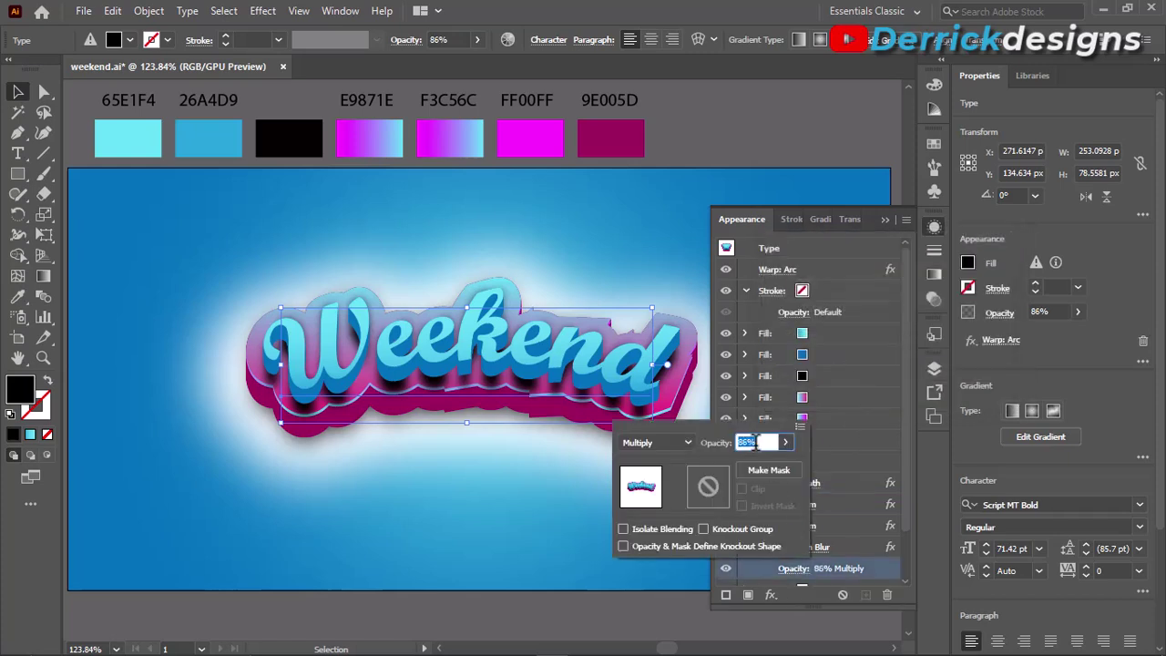
key(Down)
key(Return)
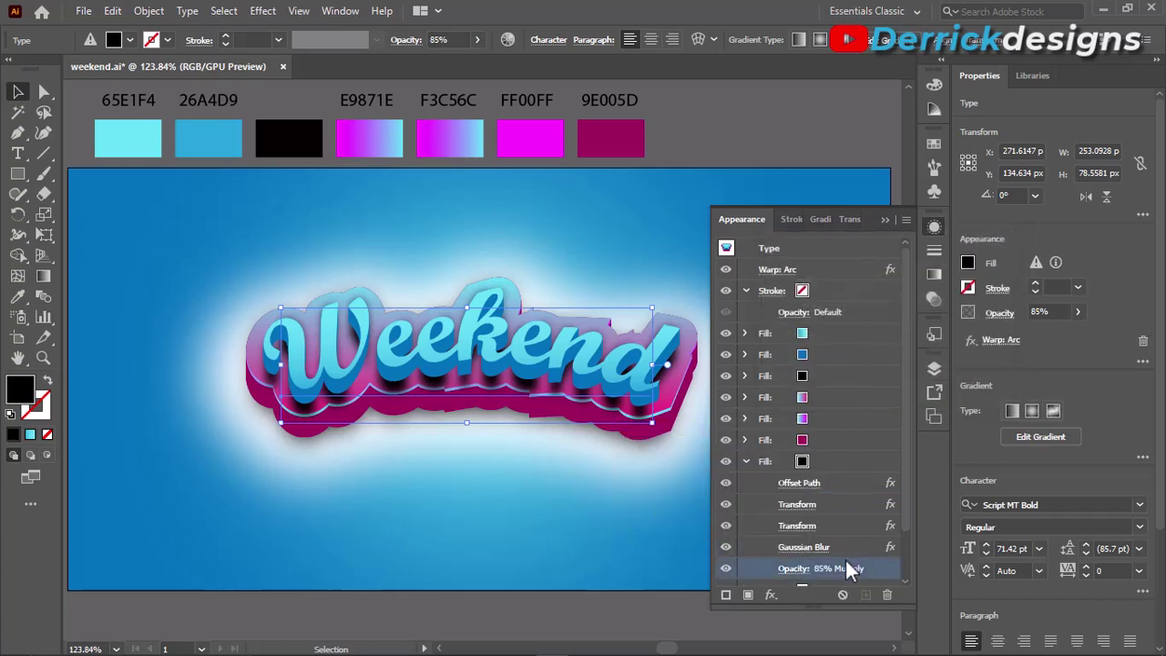
Step: Paste a plain copy of the Weekend text in front, deselect, and zoom in on the lettering
click(887, 221)
key(ctrl+f)
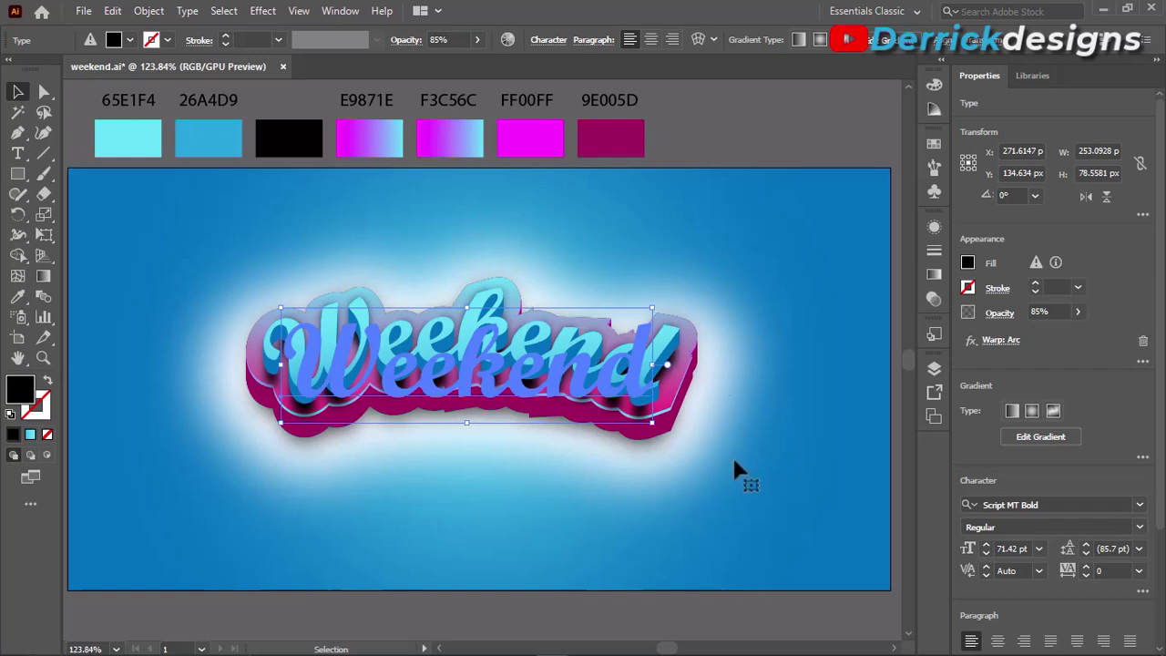
click(739, 196)
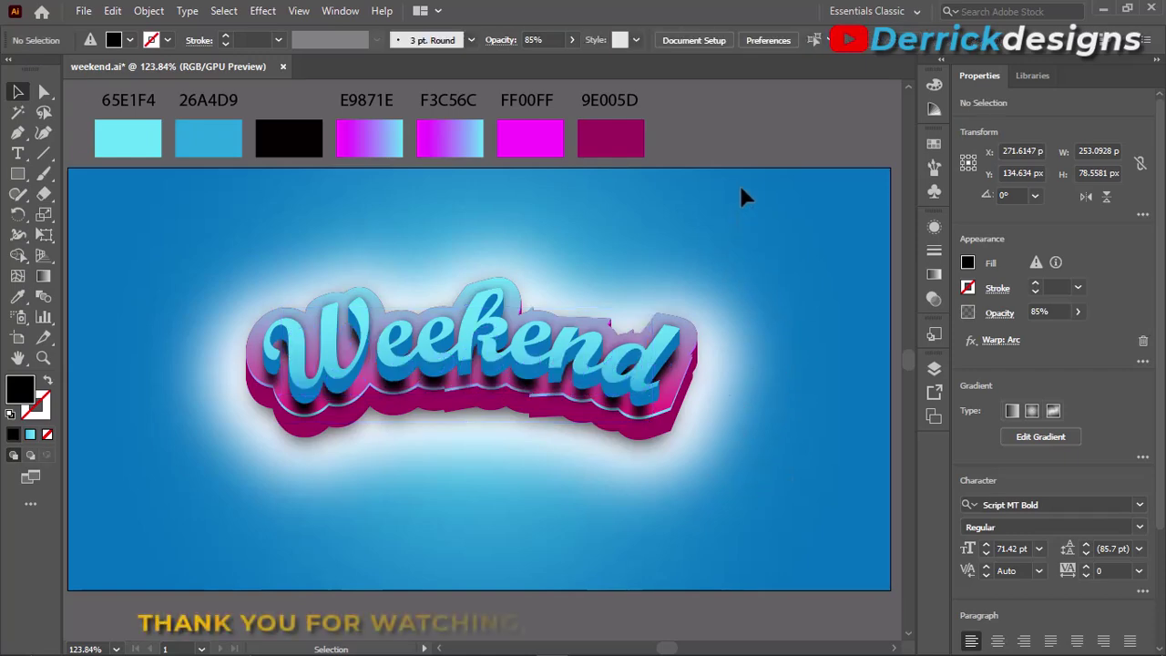
key(ctrl+plus)
key(ctrl+plus)
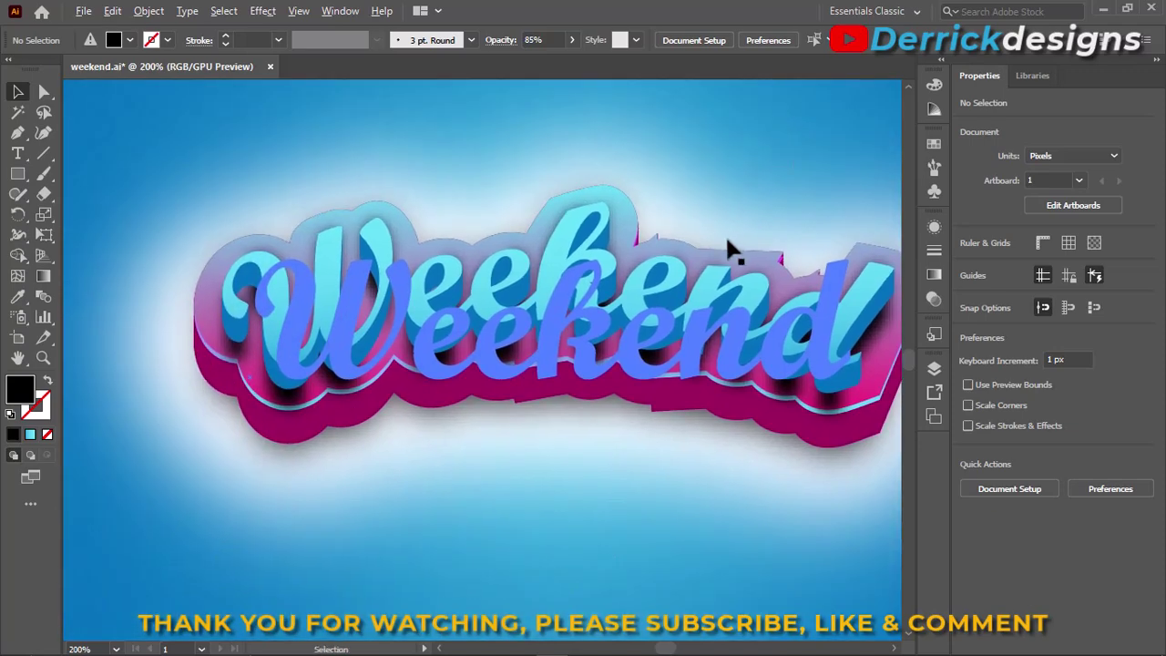
scroll(726, 234, down, 3)
scroll(729, 247, up, 2)
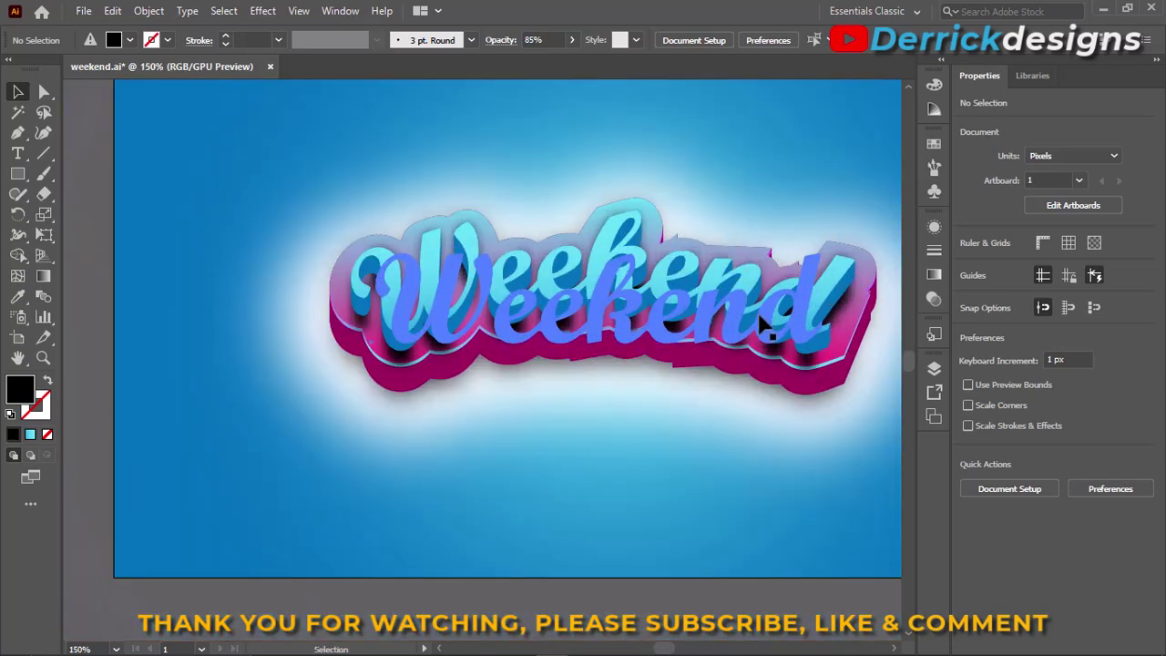